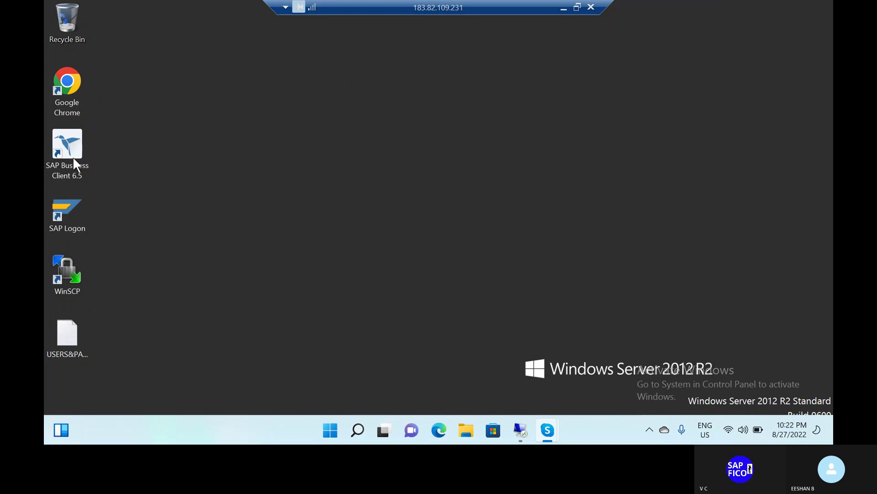
Launch SAP Business Client 6.5 on the remote server, close its window, and bring the Remote Desktop forward
double_click(74, 158)
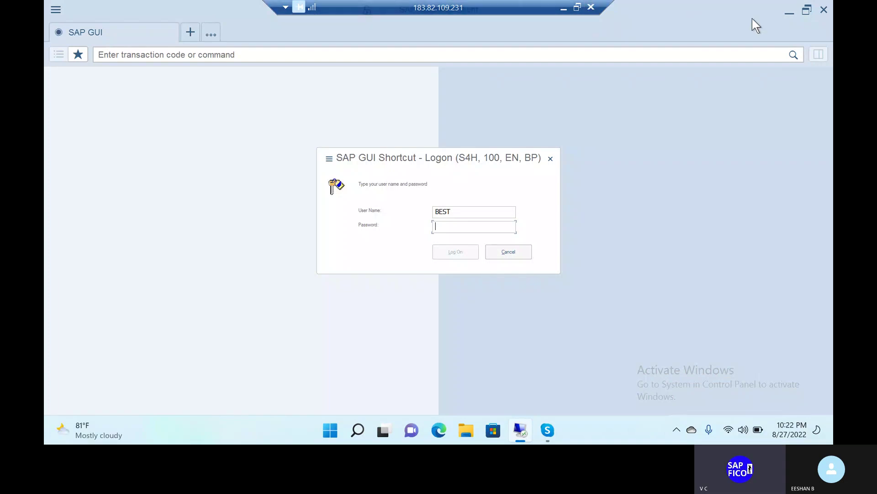
click(824, 9)
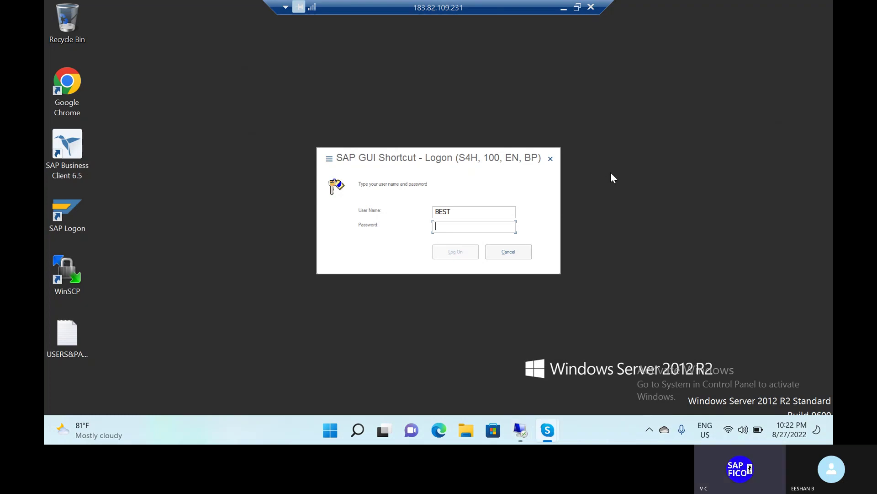
click(609, 120)
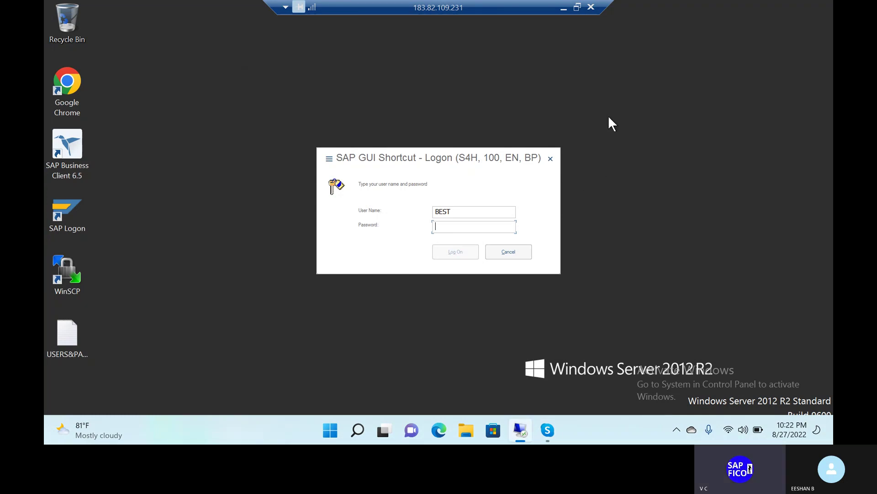
Minimise the Remote Desktop session and the Skype call, then start SAP Logon 750
click(562, 9)
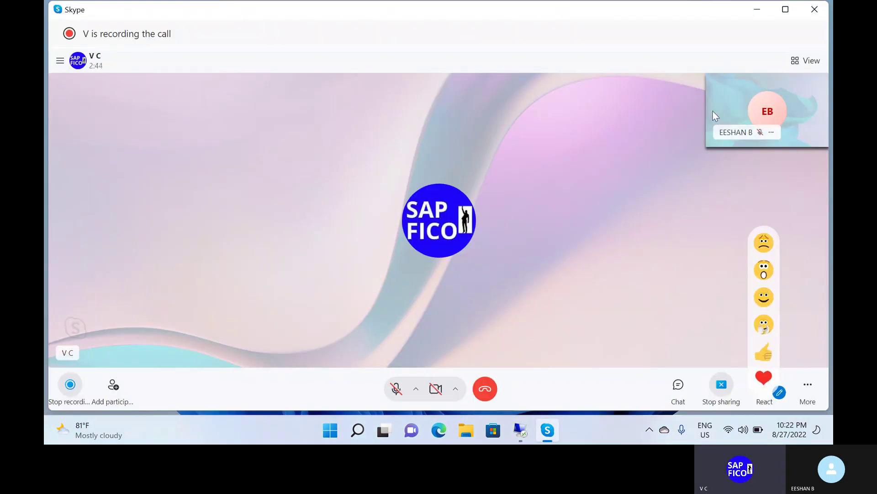
click(757, 15)
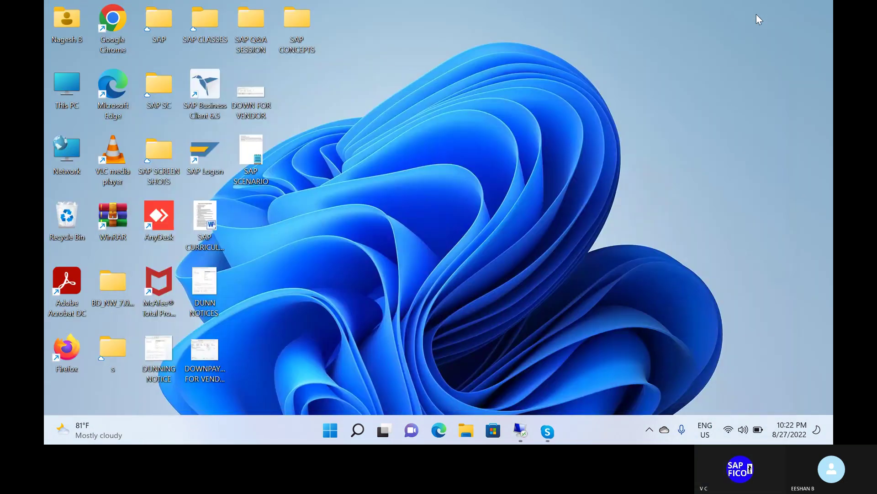
double_click(203, 164)
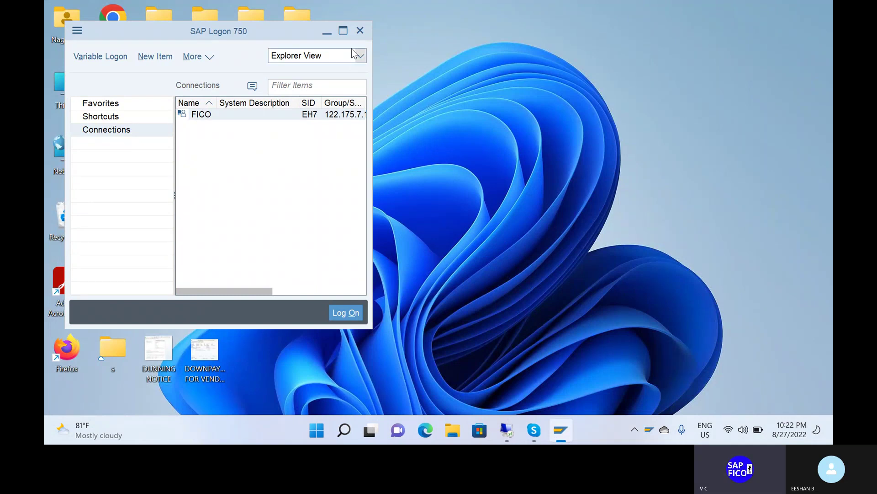
Log on to the FICO connection with the saved user name and the account password
click(350, 314)
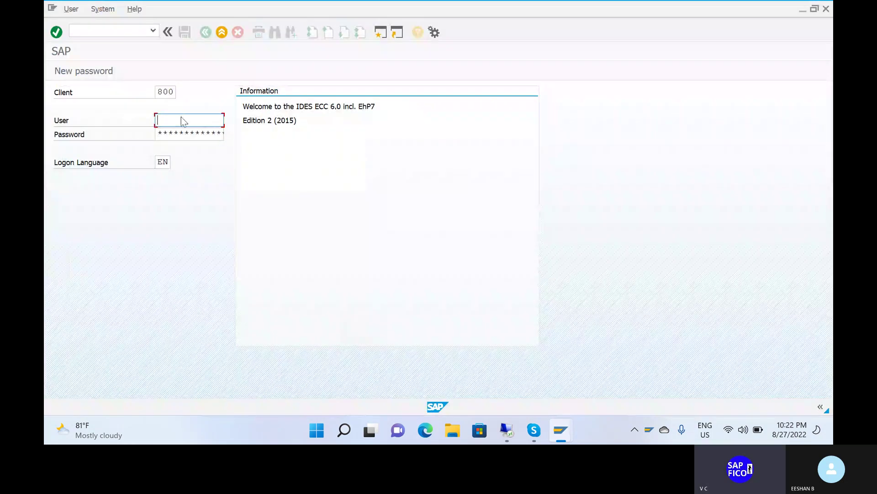
click(182, 122)
click(181, 134)
click(182, 136)
key(ctrl+v)
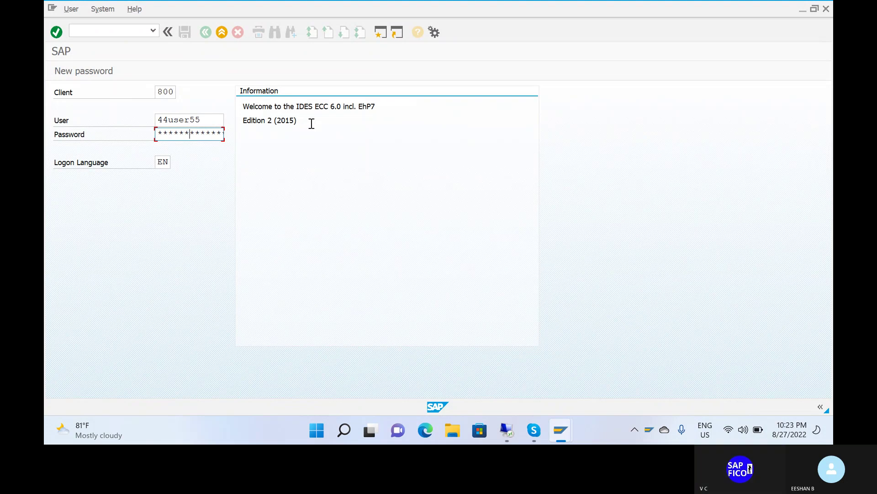
key(Return)
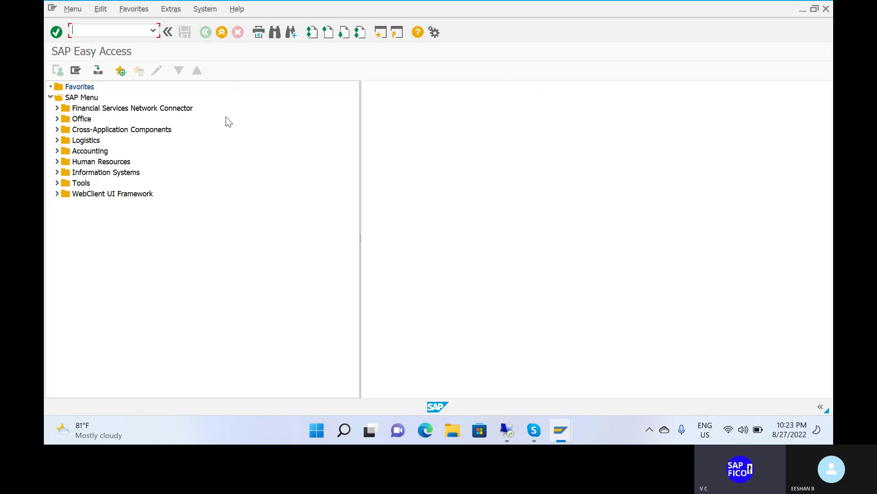
Log off the FICO session through System > Log Off and confirm with Yes
click(230, 94)
click(120, 31)
click(203, 8)
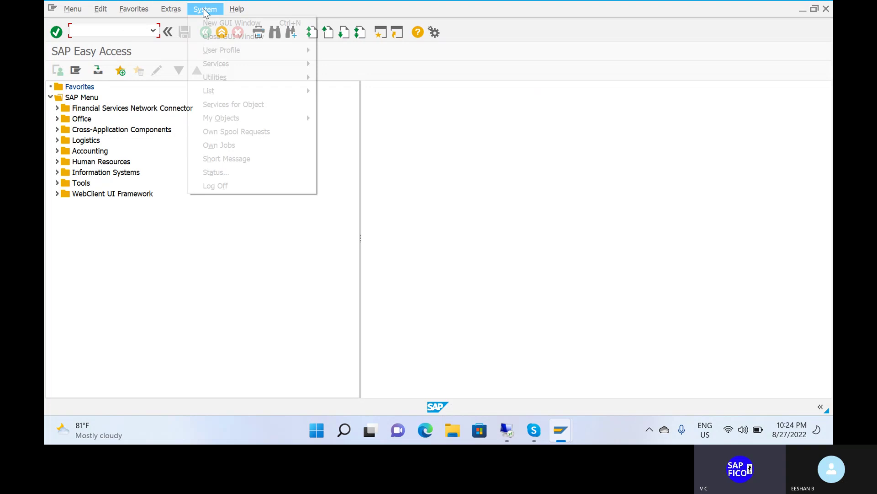
click(244, 187)
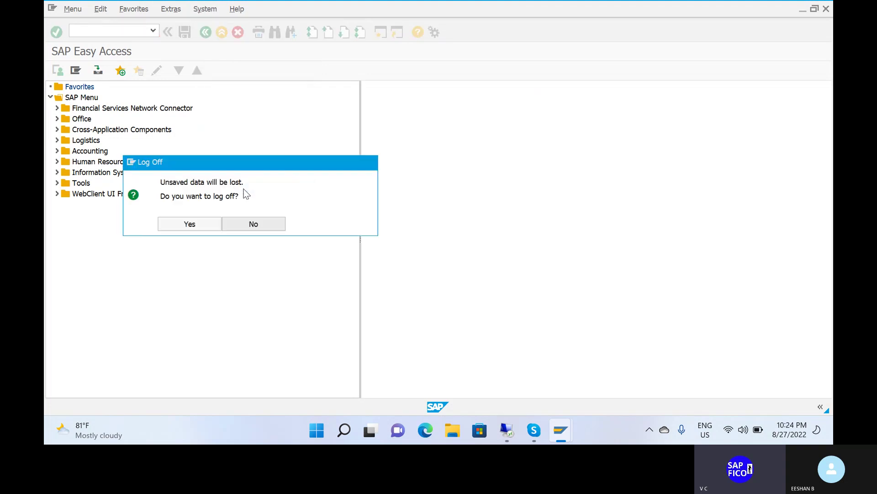
click(204, 228)
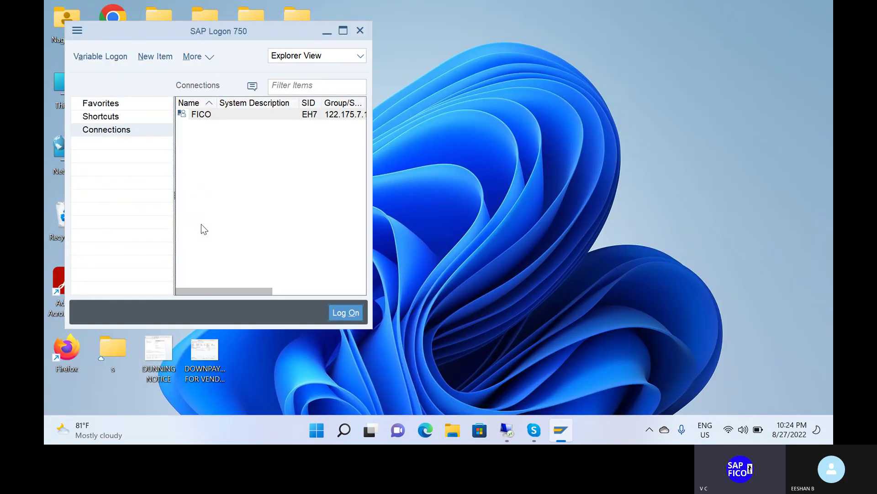
Close SAP Logon 750, restore the Remote Desktop to full screen, and select the SAP Business Client 6.5 shortcut
click(361, 31)
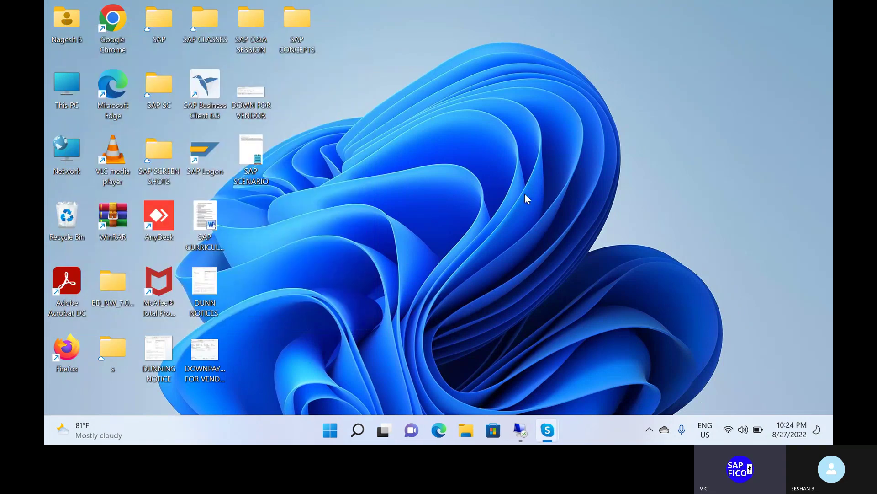
mouse_move(520, 430)
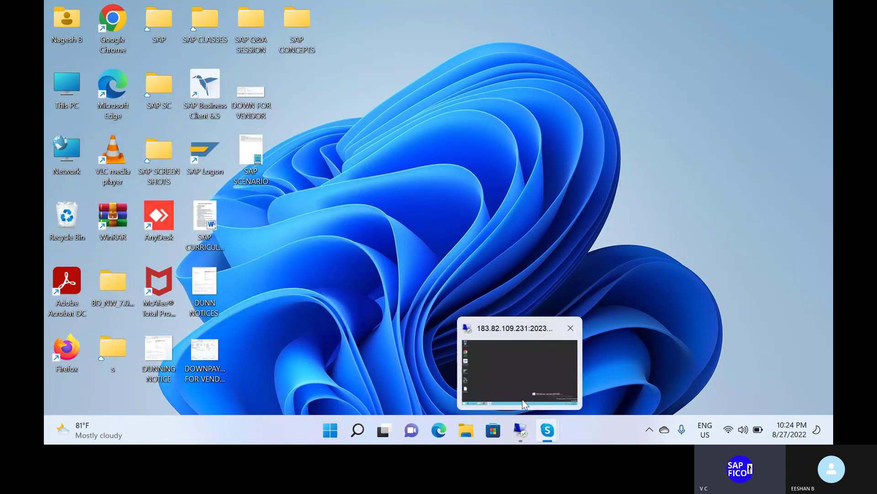
click(523, 401)
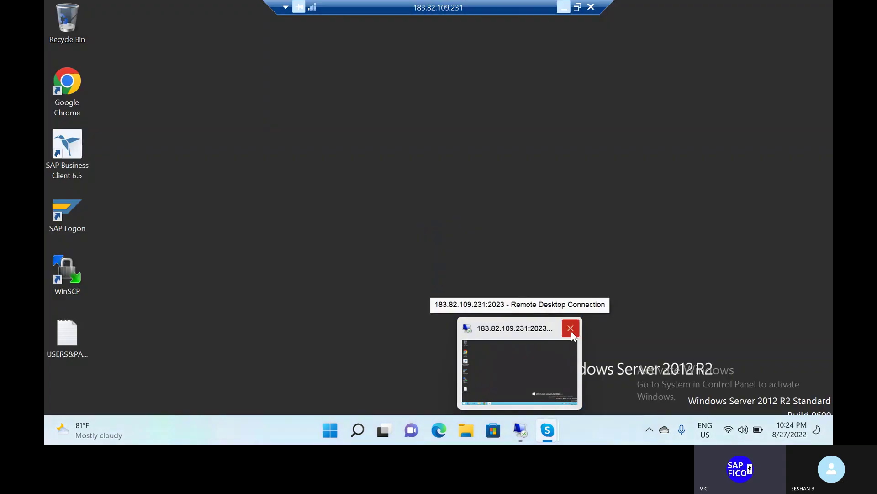
click(544, 355)
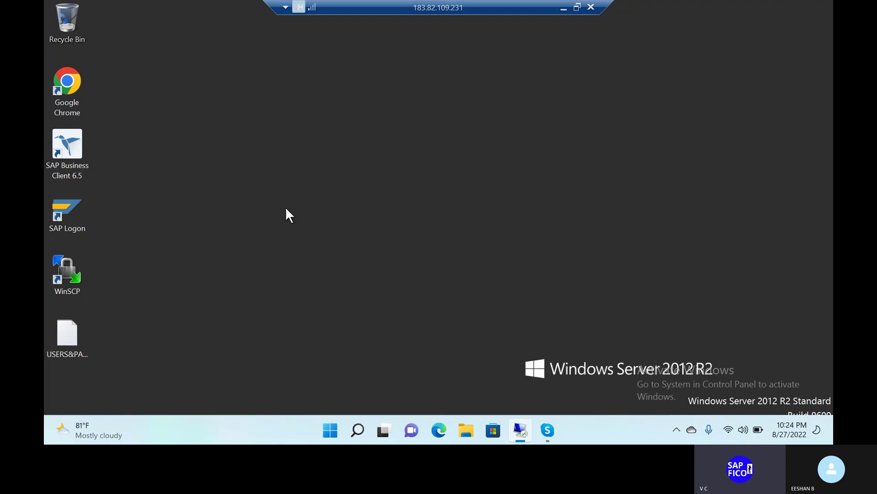
click(78, 146)
Start SAP Business Client 6.5 and log on to S4H client 100 with the account password in capitals
double_click(74, 149)
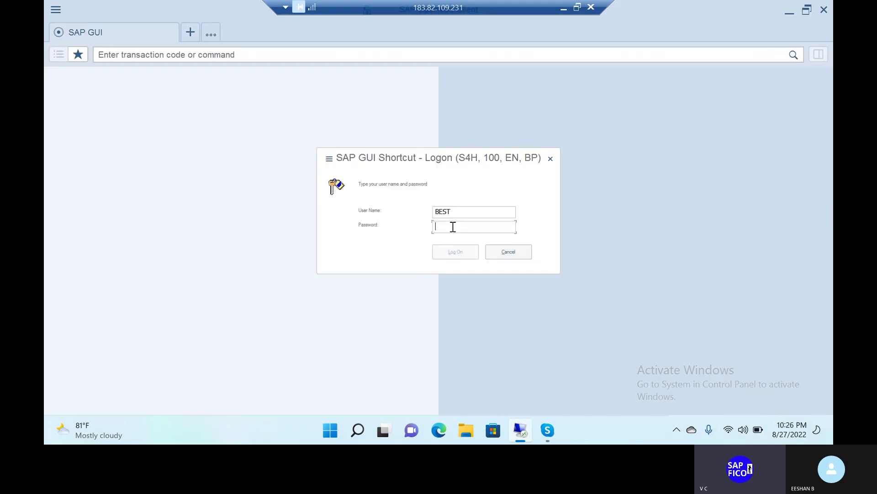
key(Caps_Lock)
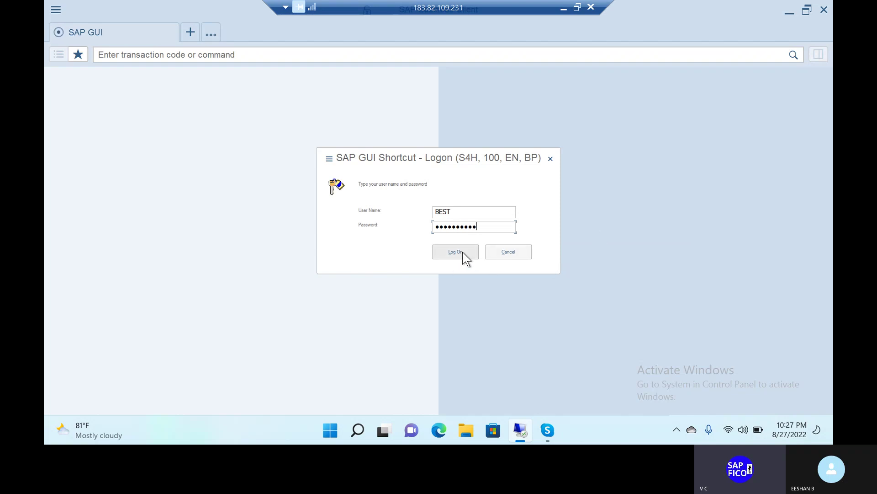
click(462, 252)
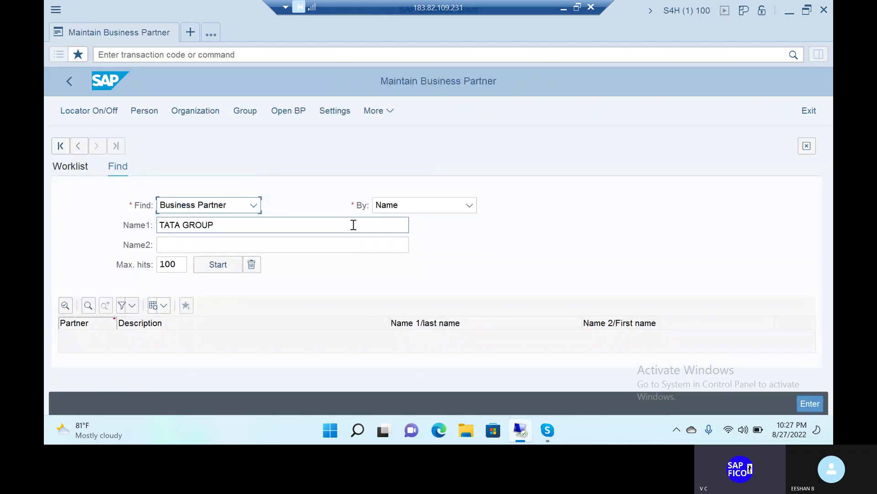
Return to Easy Access with /n, then exit SAP Business Client and confirm the exit
click(205, 56)
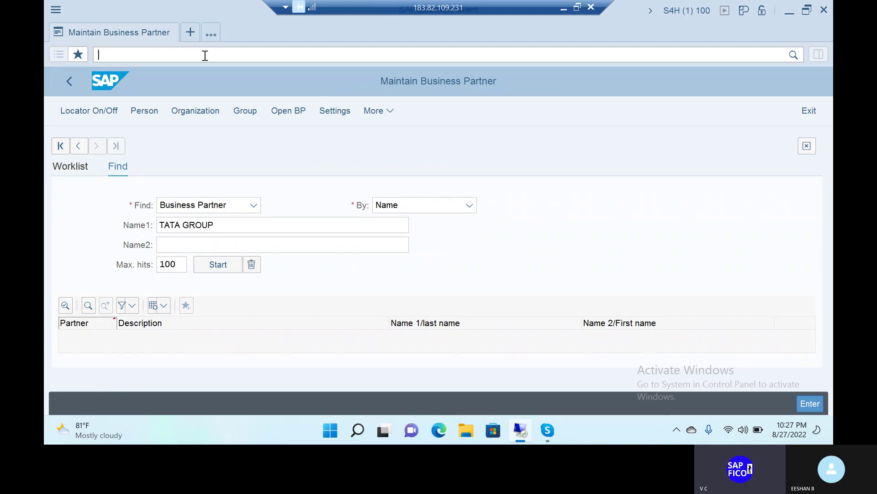
text(/n)
key(Return)
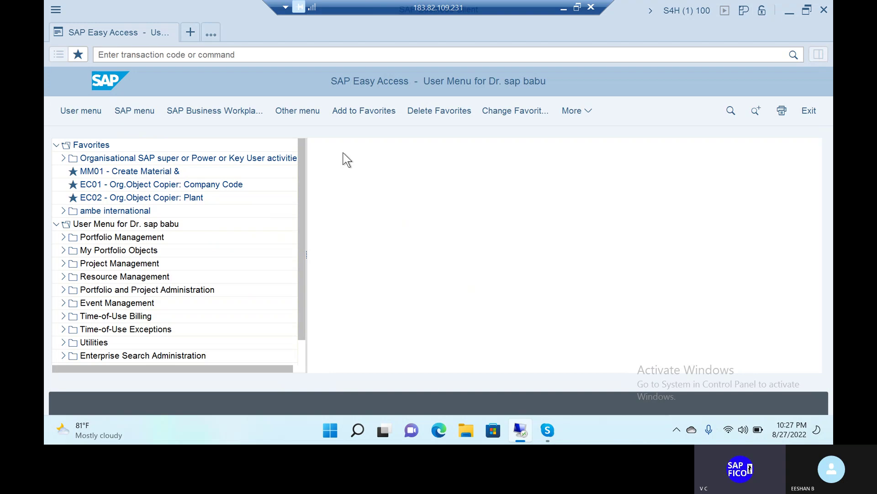
click(811, 111)
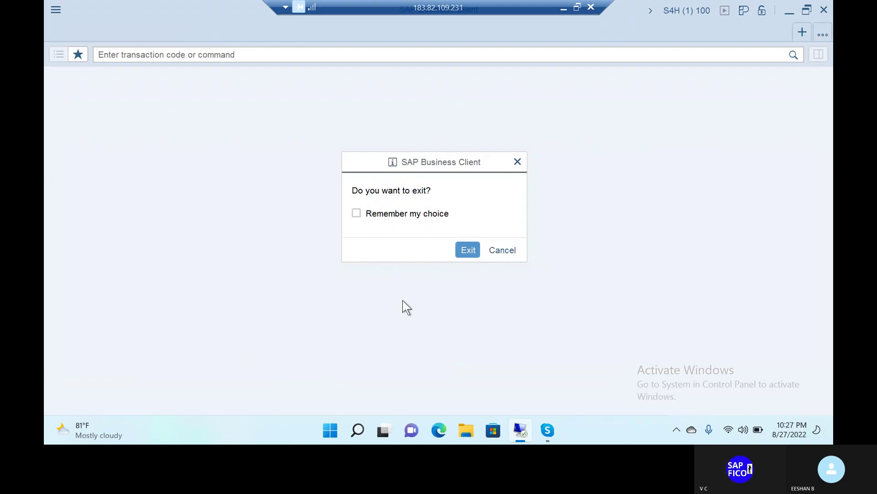
click(467, 249)
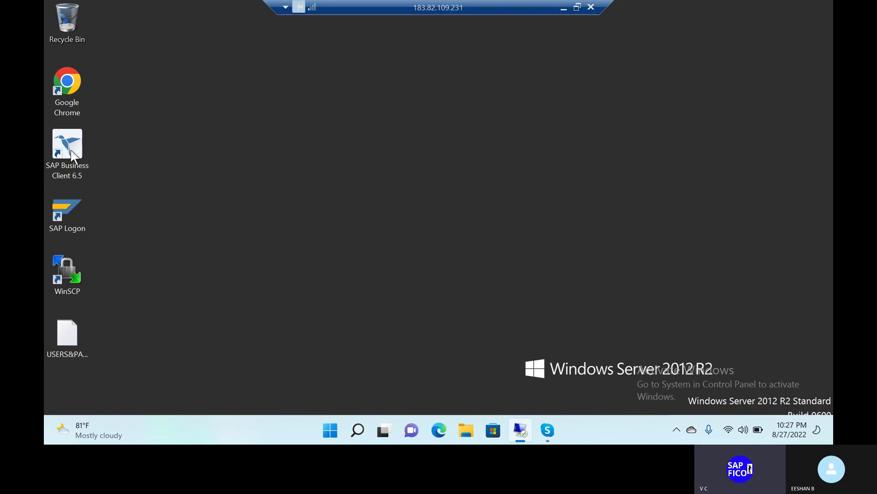
Start SAP Business Client 6.5 again and log on to S4H client 100 with the account password
click(86, 167)
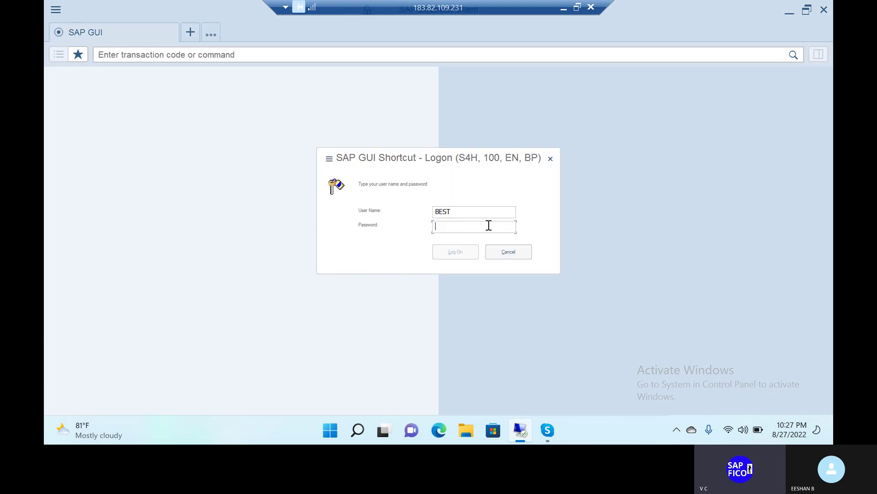
key(Caps_Lock)
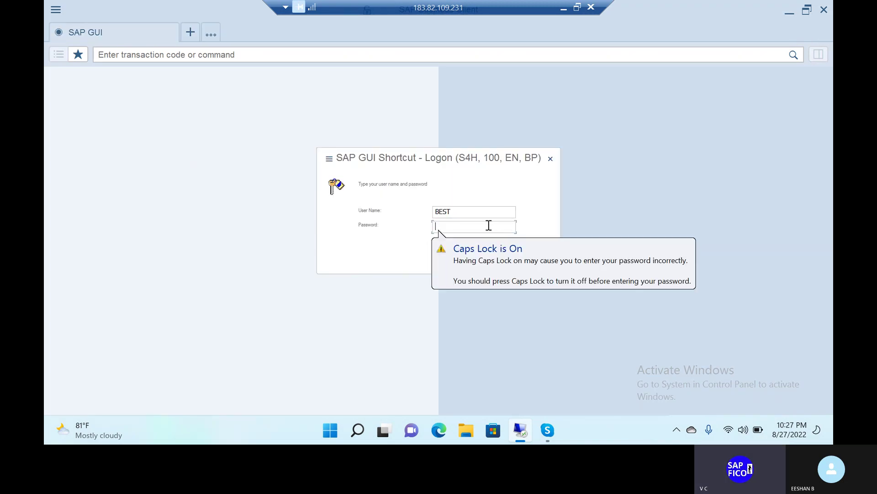
text(*)
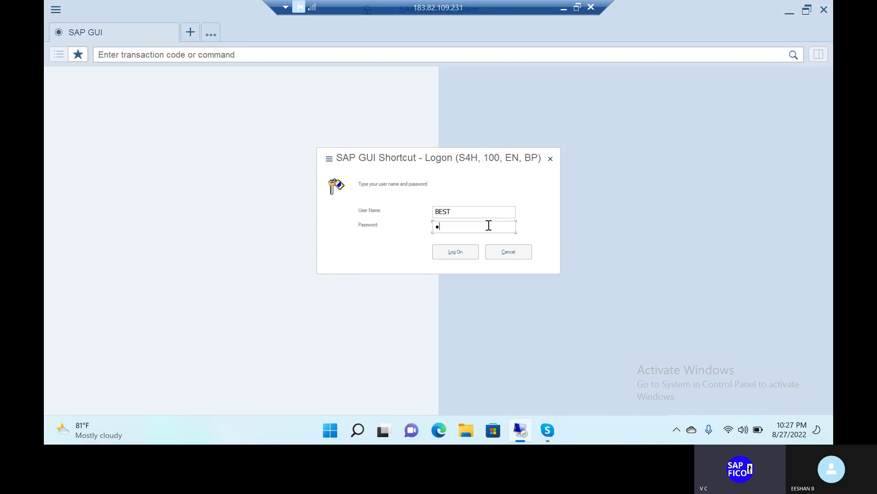
text(*********)
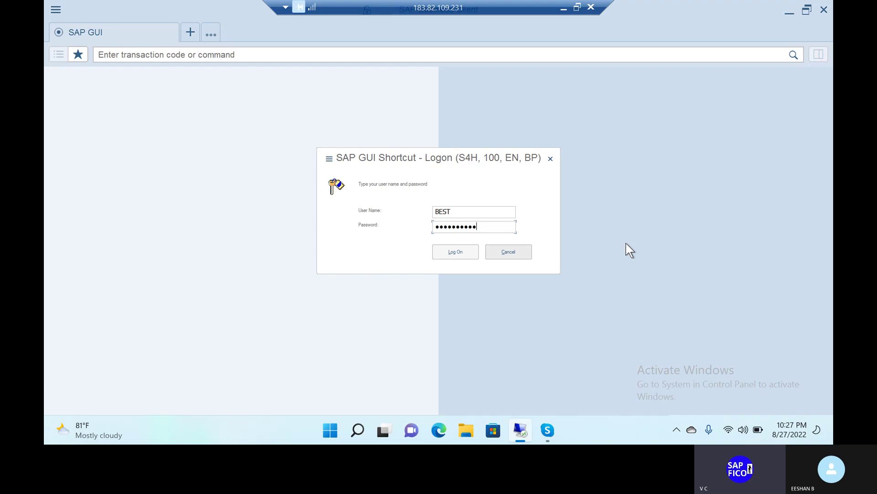
click(469, 247)
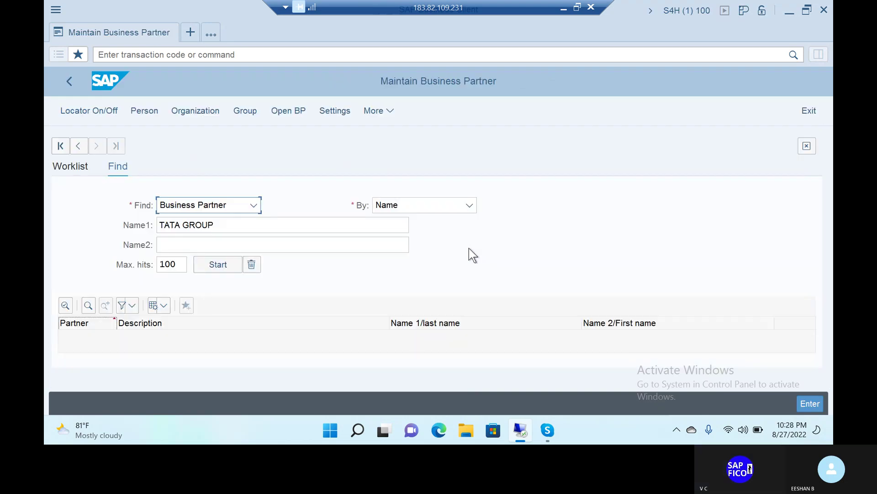
Enter /n in the command field to go from Maintain Business Partner to SAP Easy Access
click(192, 55)
text(/n)
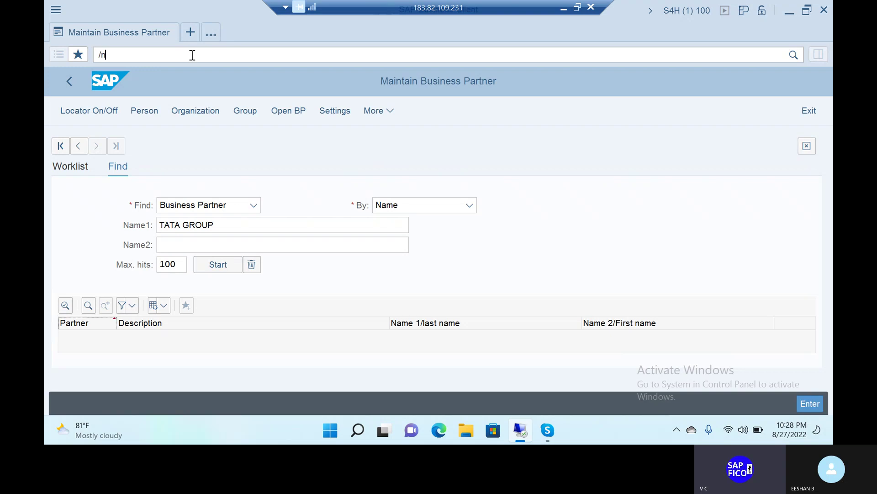
key(Return)
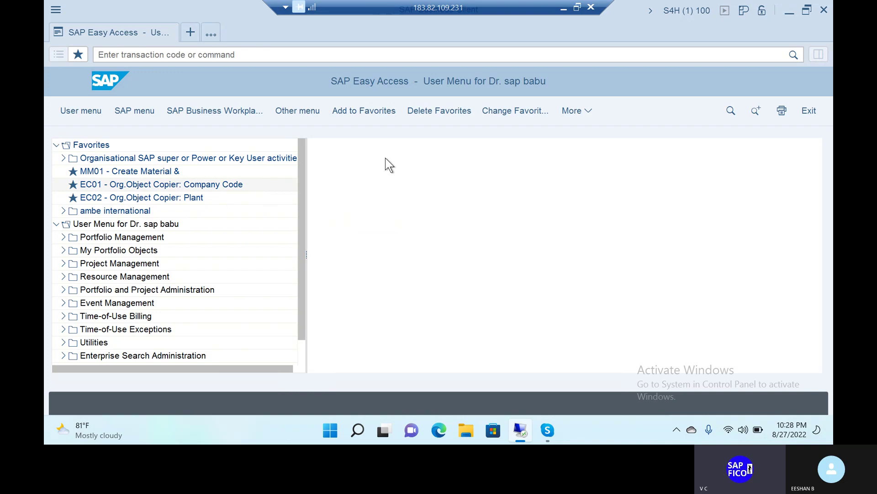
click(90, 118)
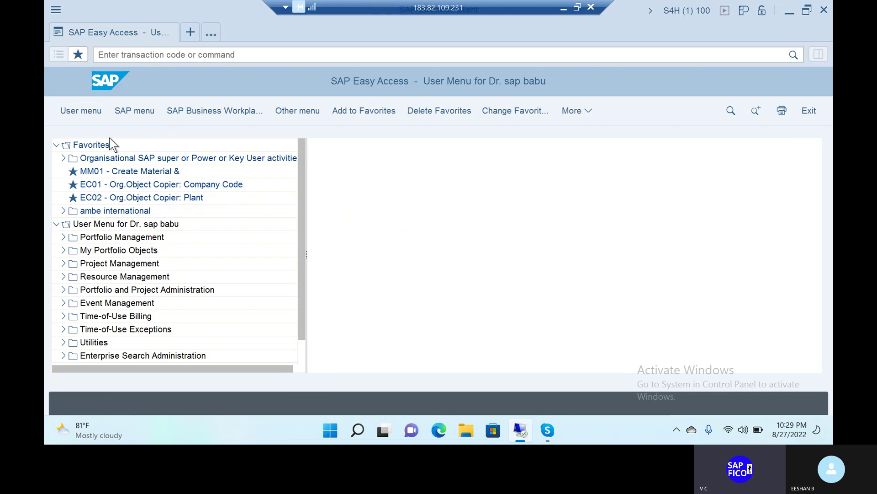
click(90, 110)
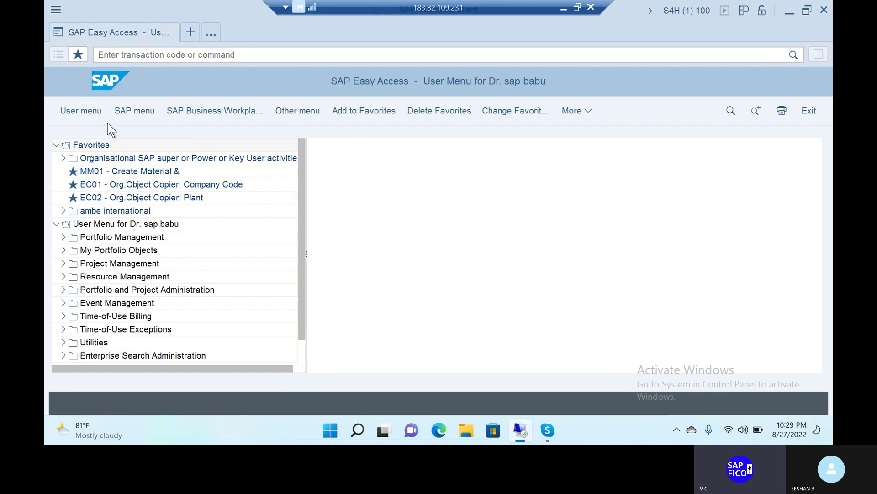
click(95, 112)
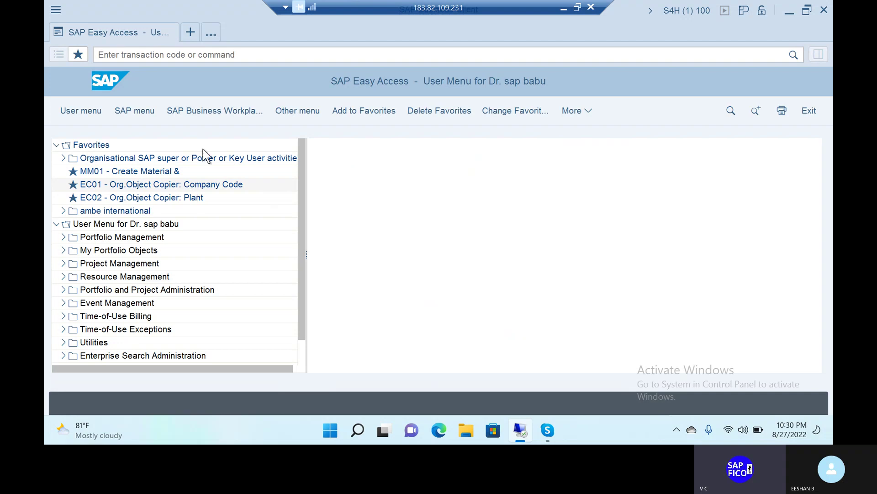
Run transaction OX15 to open Change View 'Internal trading partners' with its 690 company entries
click(196, 54)
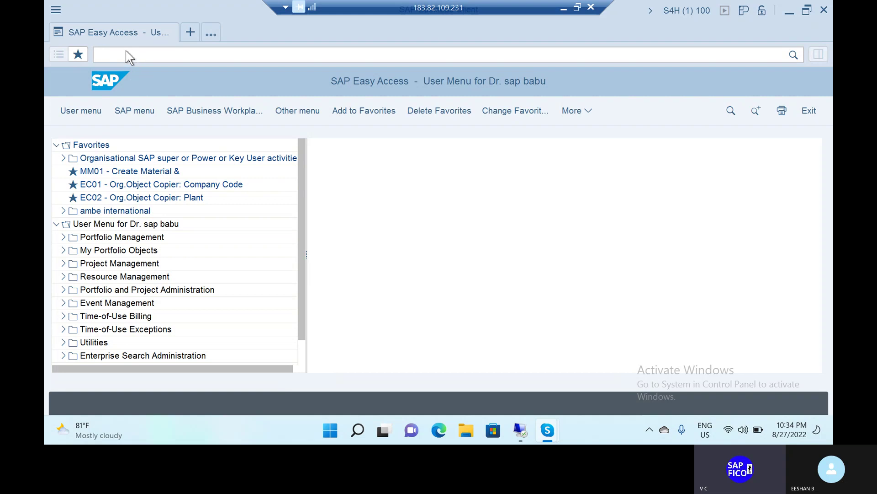
click(126, 51)
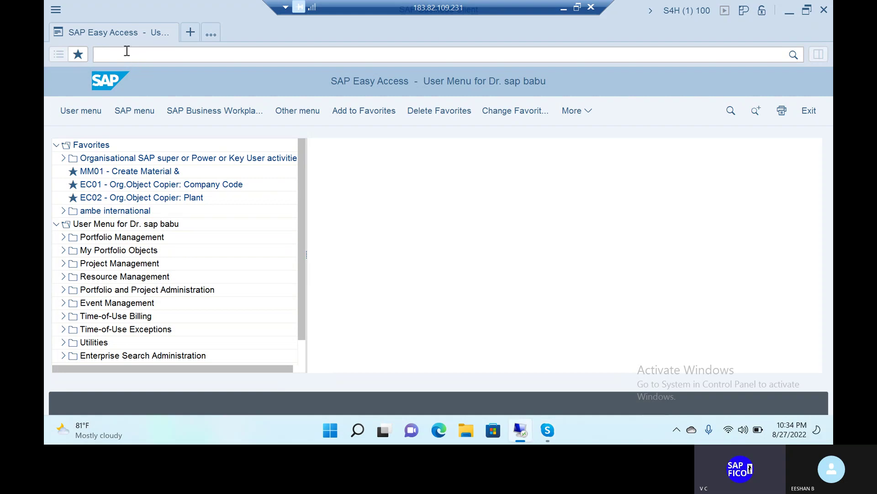
text(ox15)
key(Return)
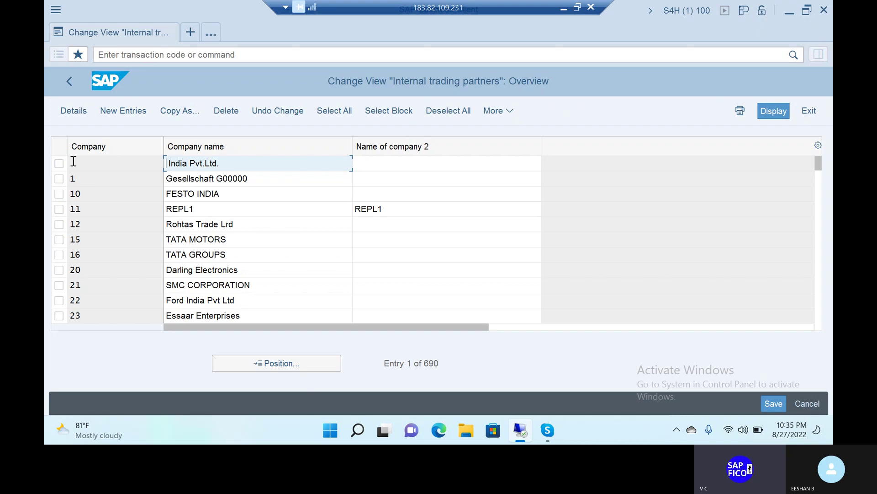
Select the India Pvt.Ltd. row and switch the trading partners table to Display View
click(58, 164)
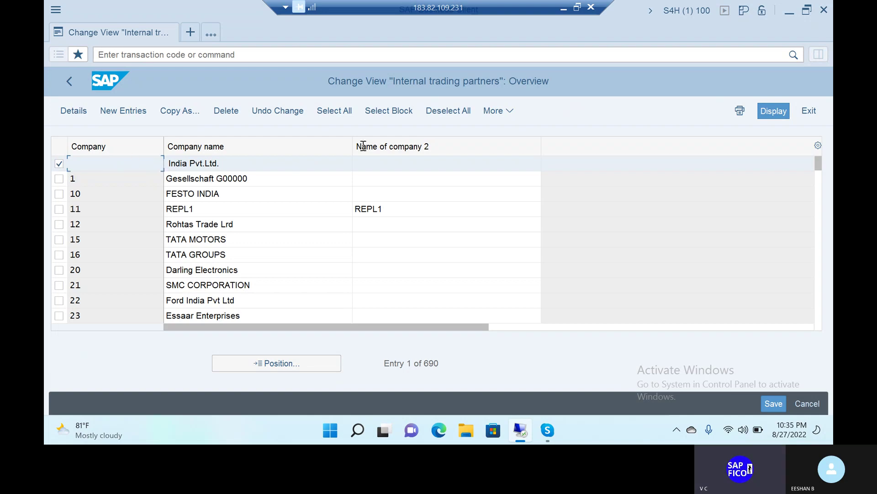
click(772, 111)
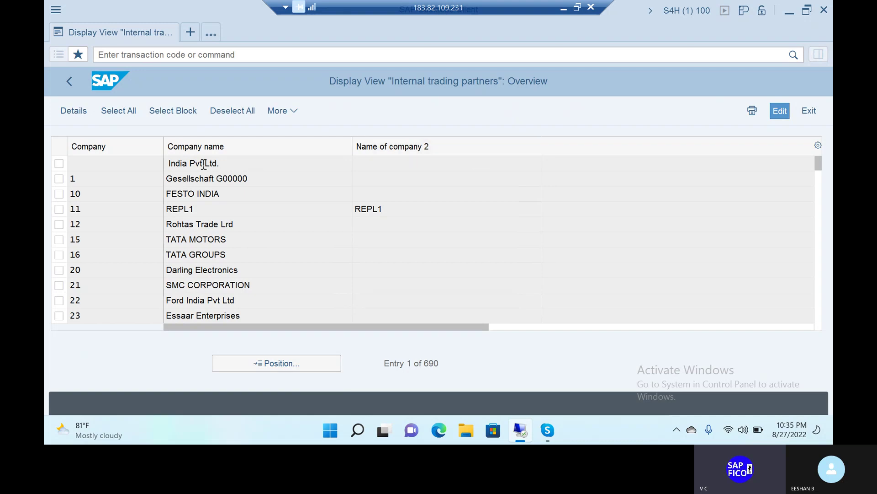
double_click(203, 164)
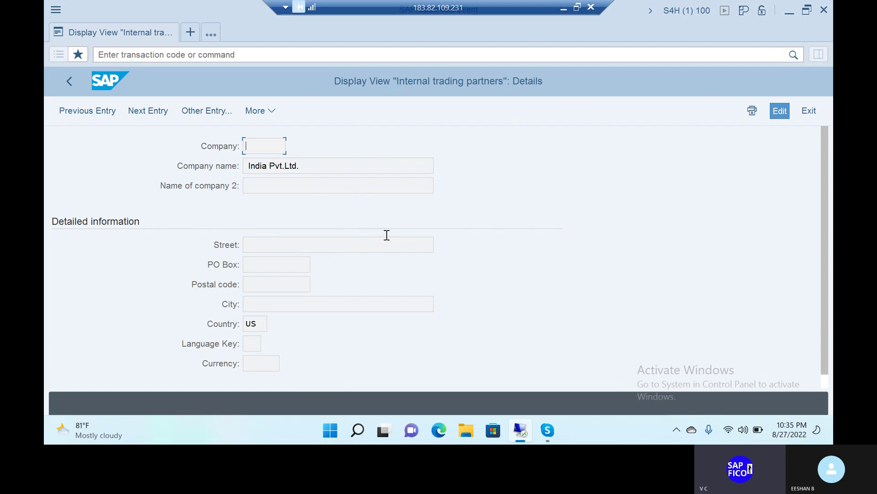
scroll(386, 235, down, 1)
scroll(387, 235, down, 1)
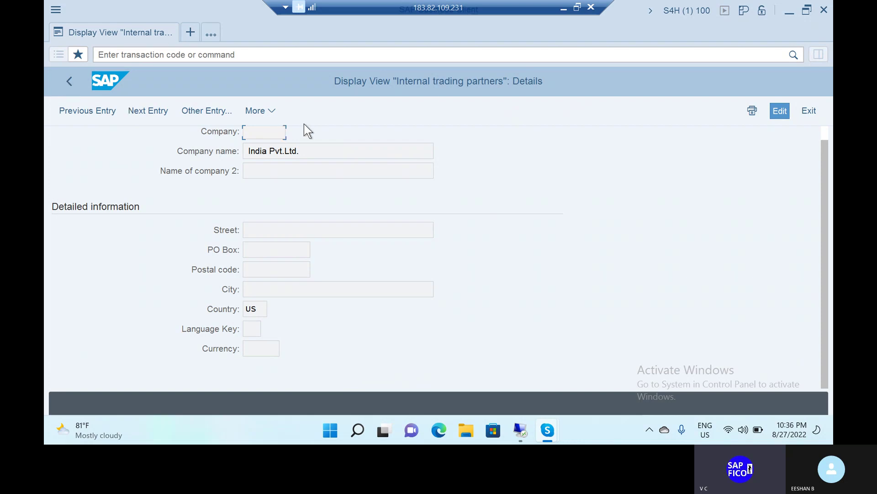
click(69, 82)
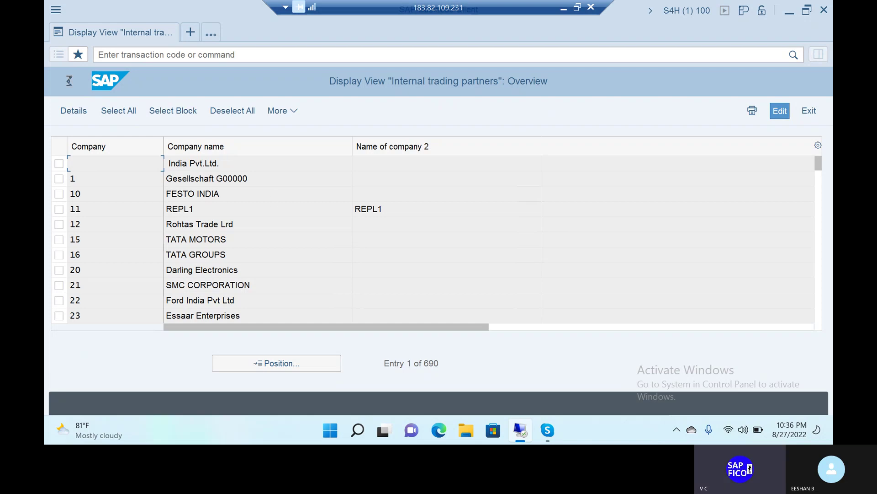
Return to Easy Access and run transaction OX15 to reopen Internal trading partners in change mode
click(69, 81)
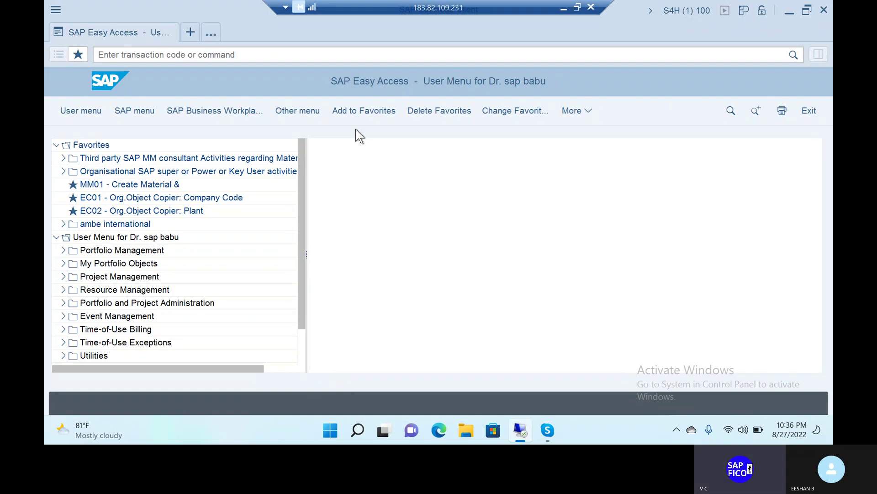
click(261, 48)
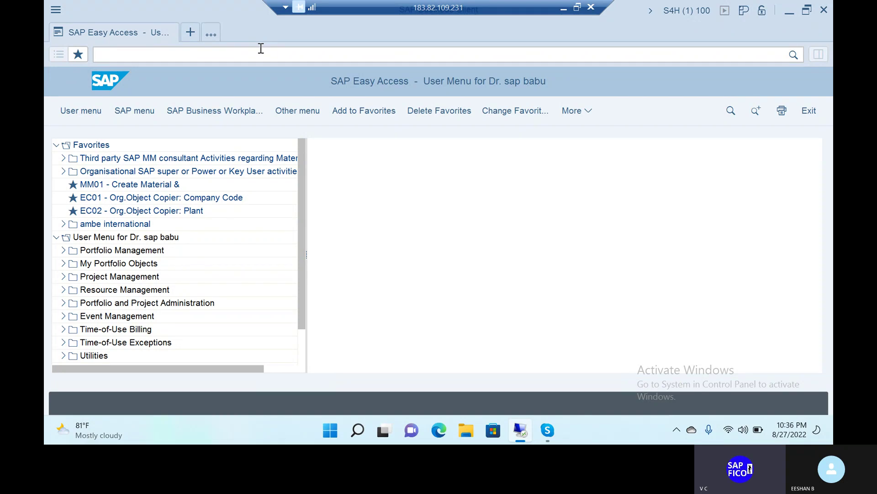
text(0x15)
key(Return)
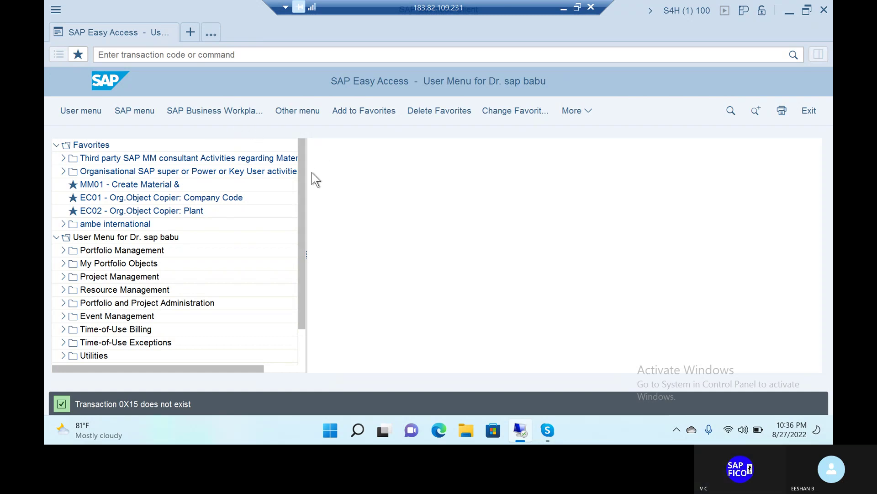
click(219, 52)
text(o)
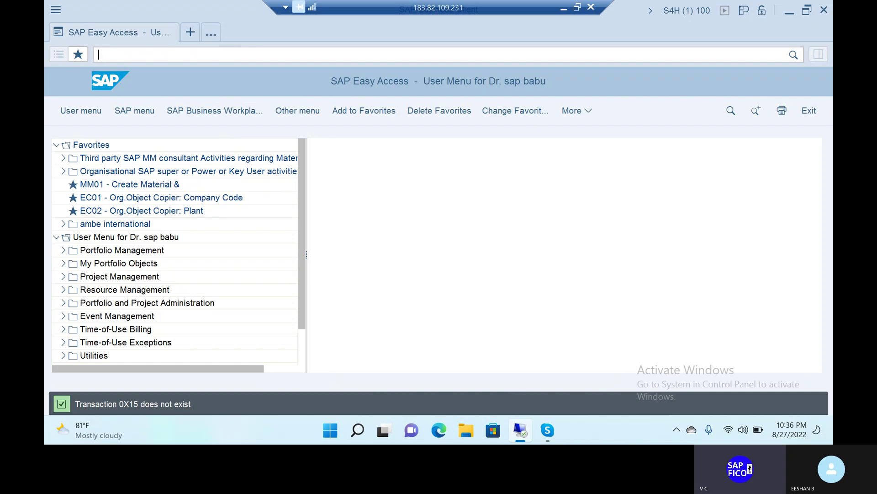
text(x15)
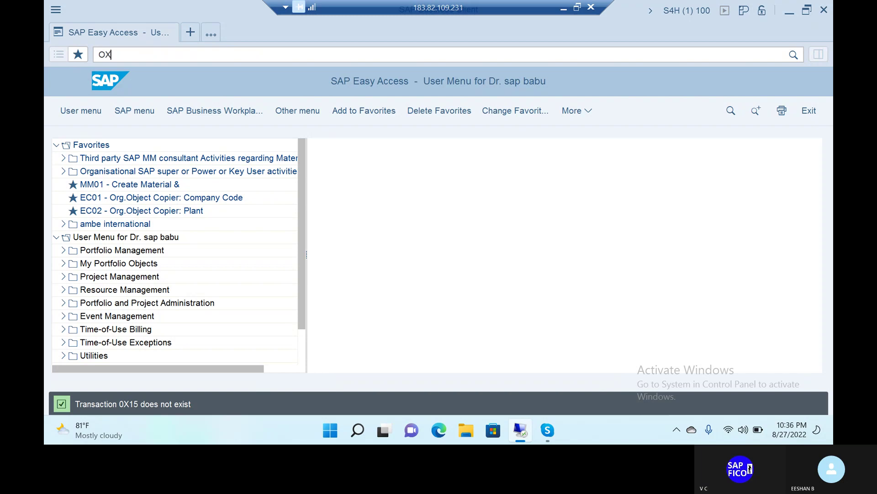
key(Return)
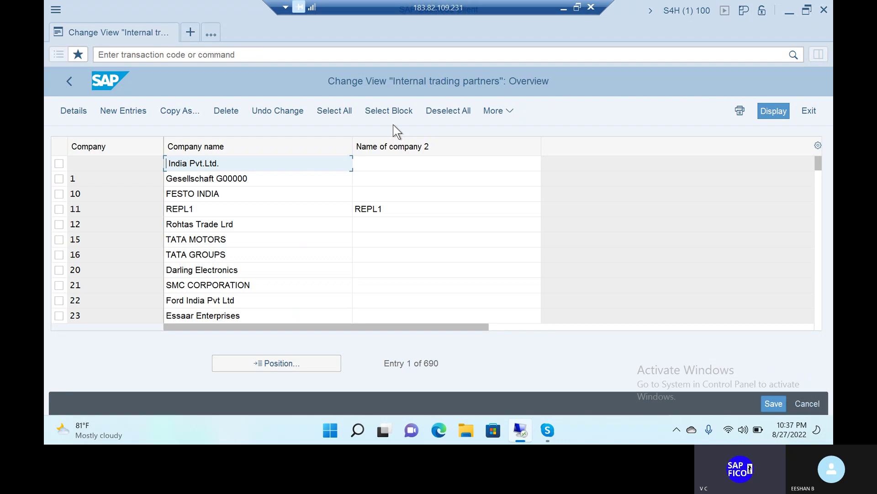
Start a new internal trading partner entry with company key TATA
click(130, 112)
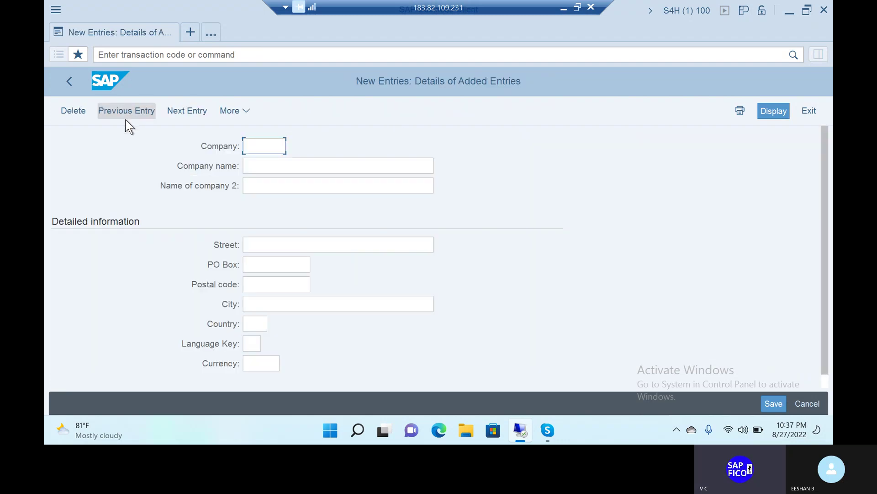
click(281, 145)
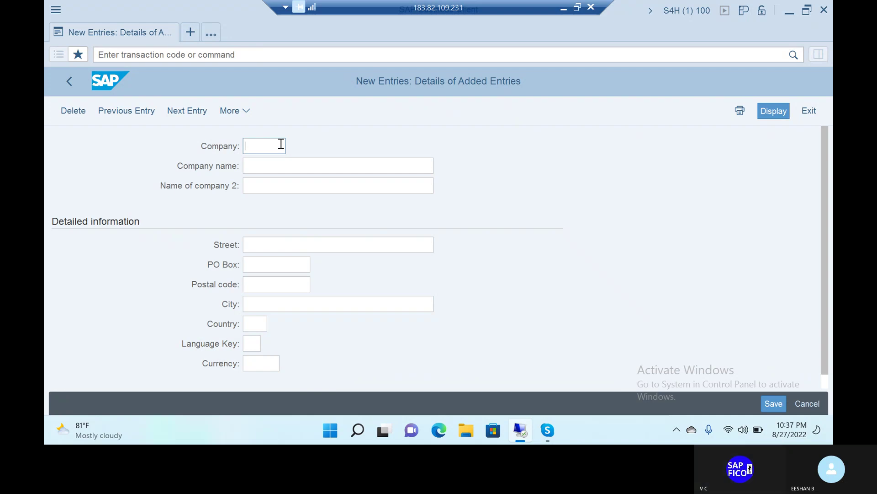
text(TATA)
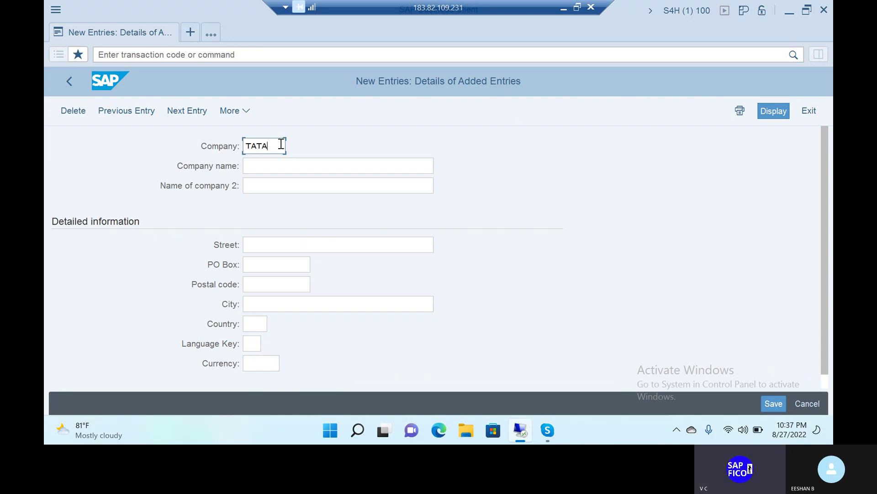
text(CO)
key(BackSpace)
key(BackSpace)
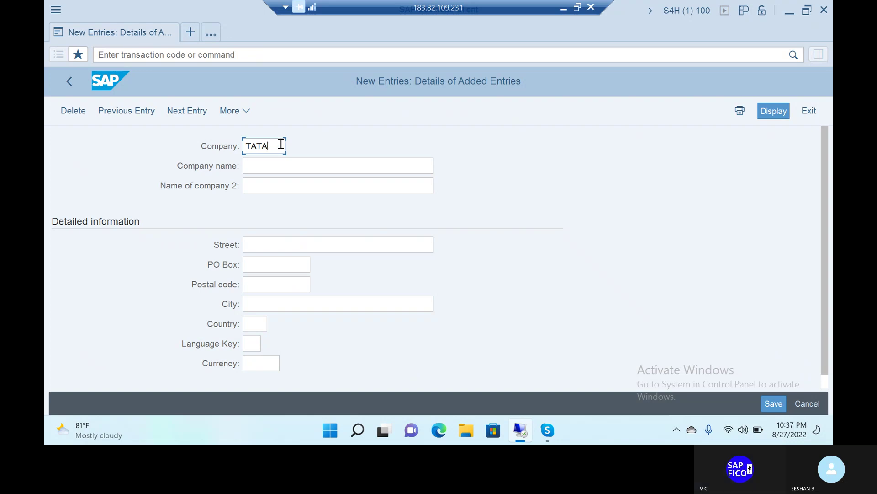
Enter company name TATA GROUPS and second name TATA CARS AND STEELS
click(259, 167)
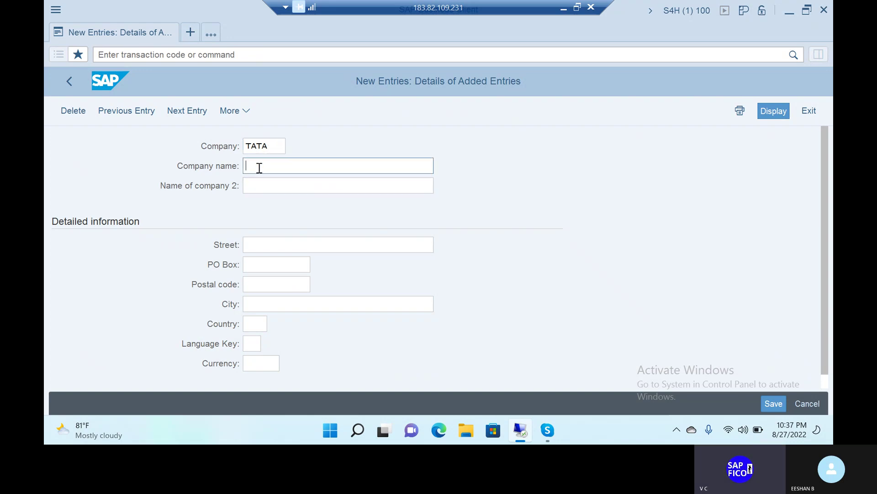
text(T)
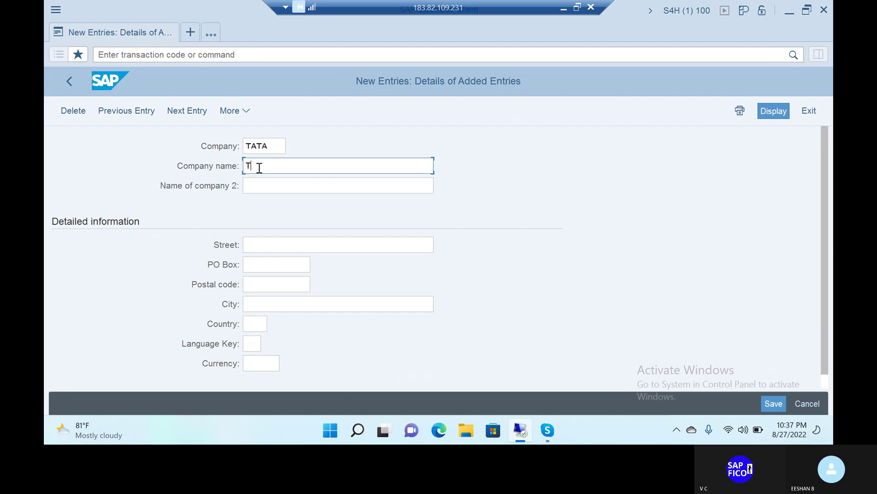
text(ATA GROUP)
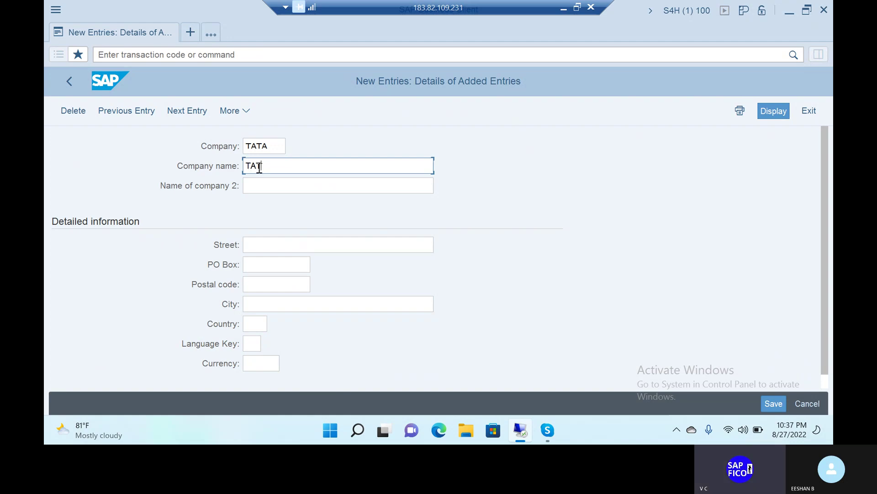
text(S)
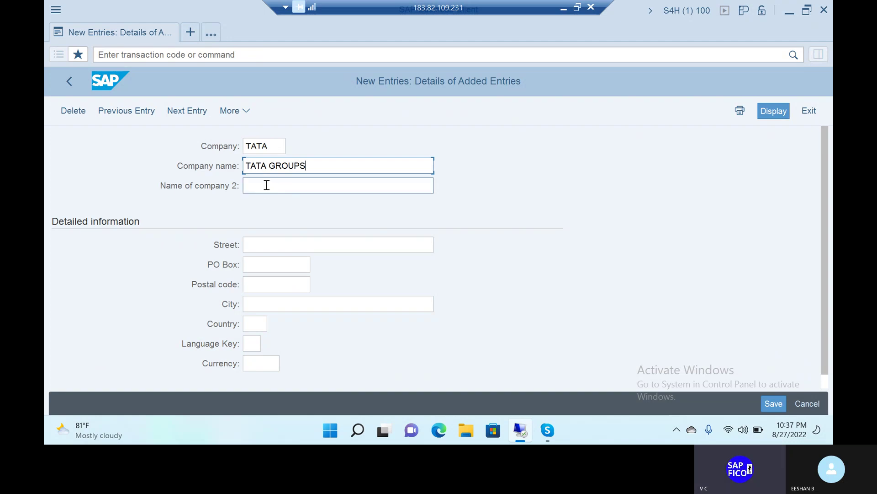
click(254, 187)
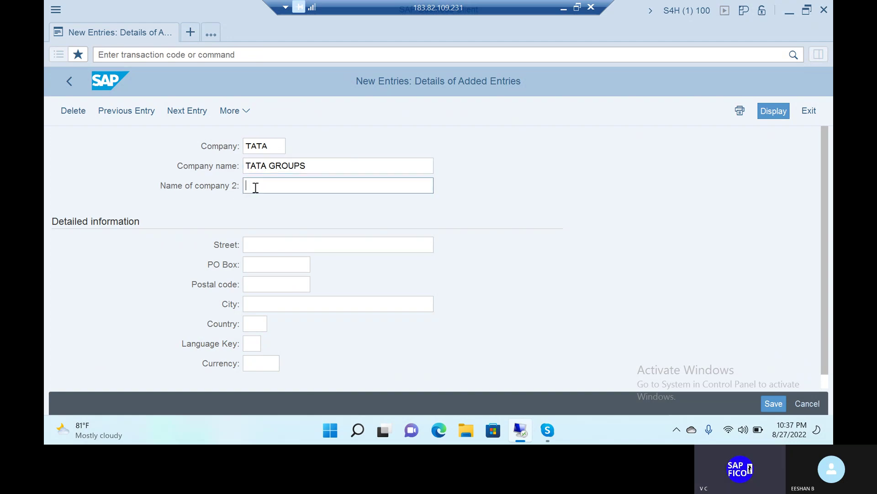
text(TATA GROUP)
key(BackSpace)
key(BackSpace)
key(BackSpace)
key(BackSpace)
key(BackSpace)
text(CARS AND STEELS)
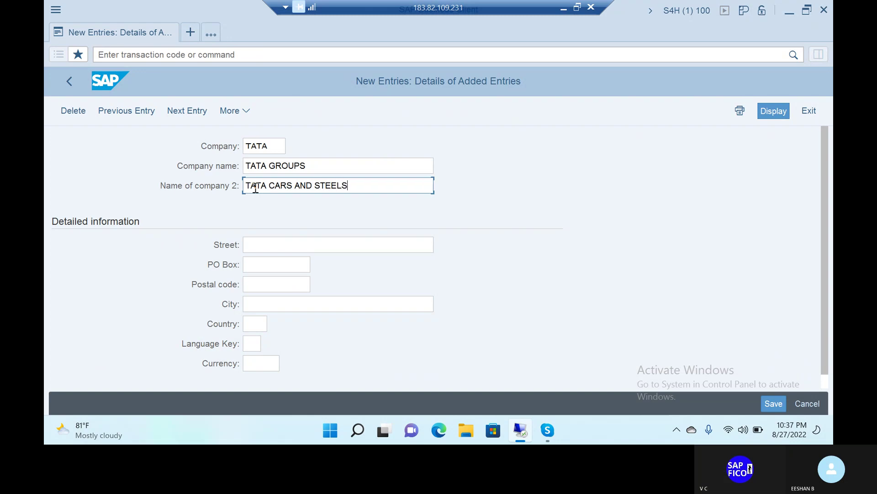
click(266, 244)
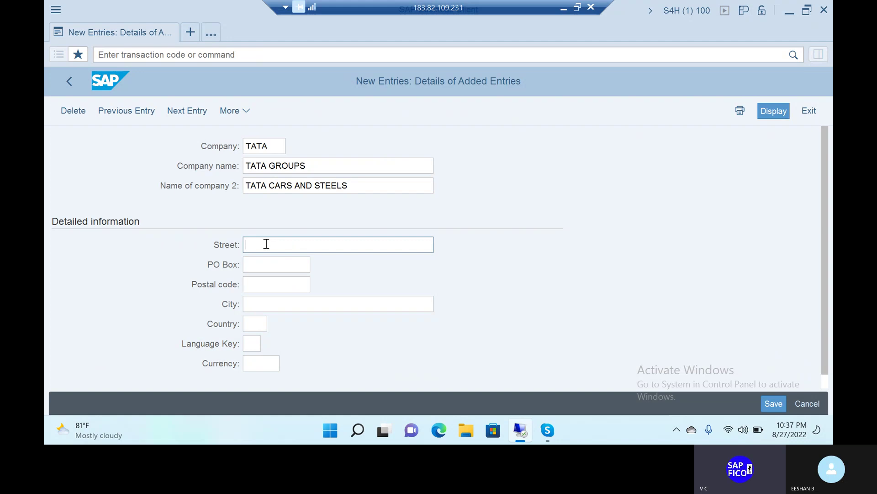
Enter street LAWSENCE BAY COLONY, PO box DAIRY FORM and postal code 539988
text(LAWS)
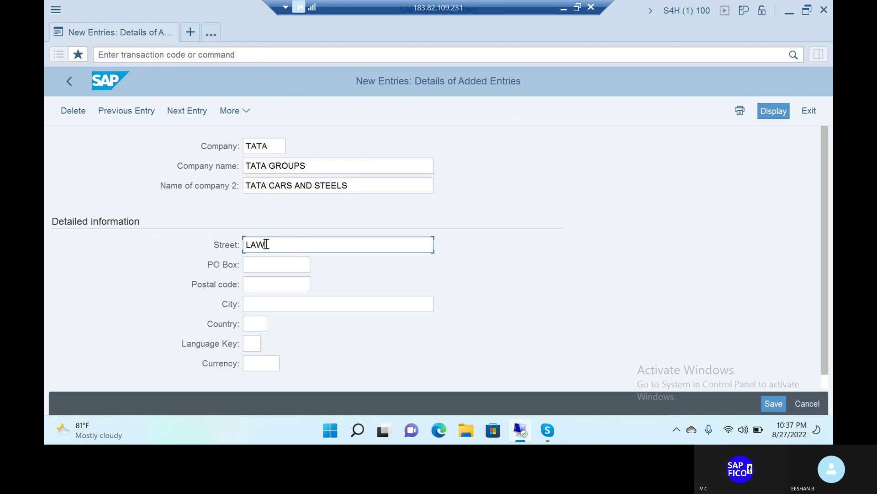
text(ENCE )
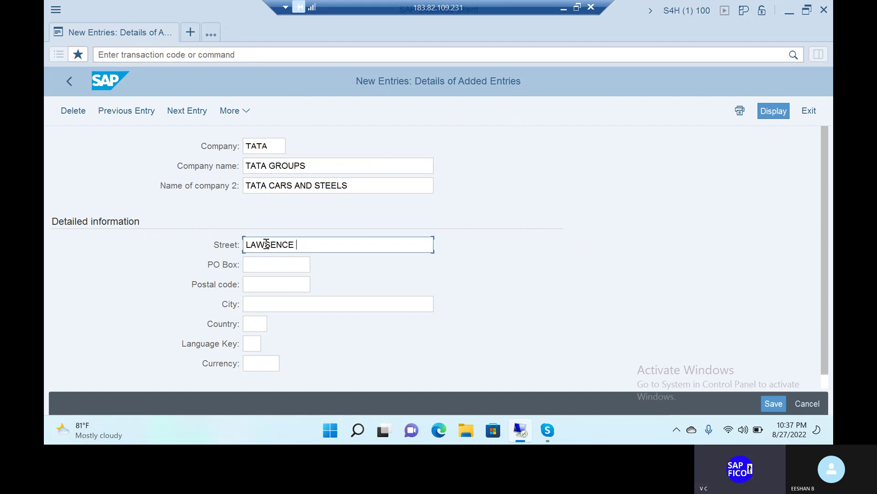
text(BAY COLONY)
click(265, 264)
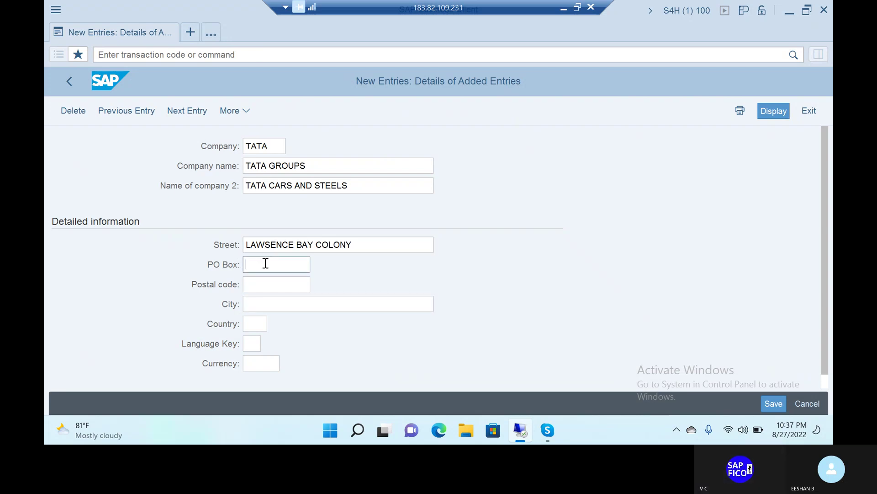
text(5)
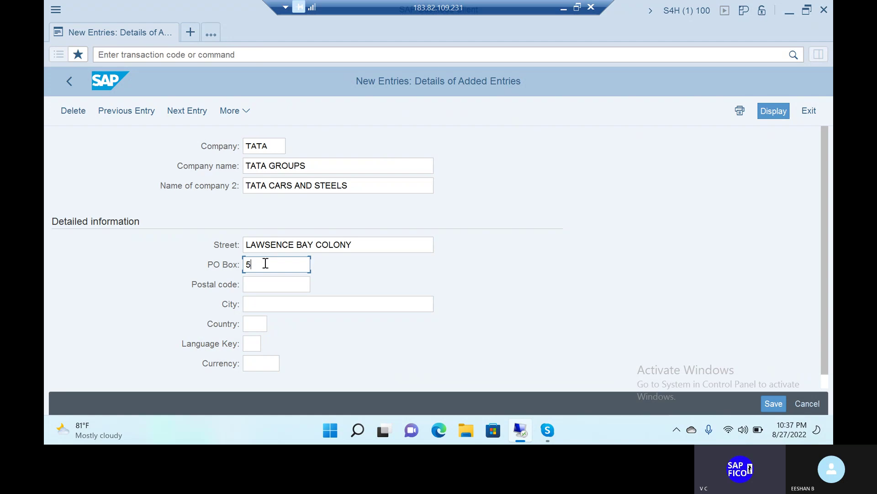
key(BackSpace)
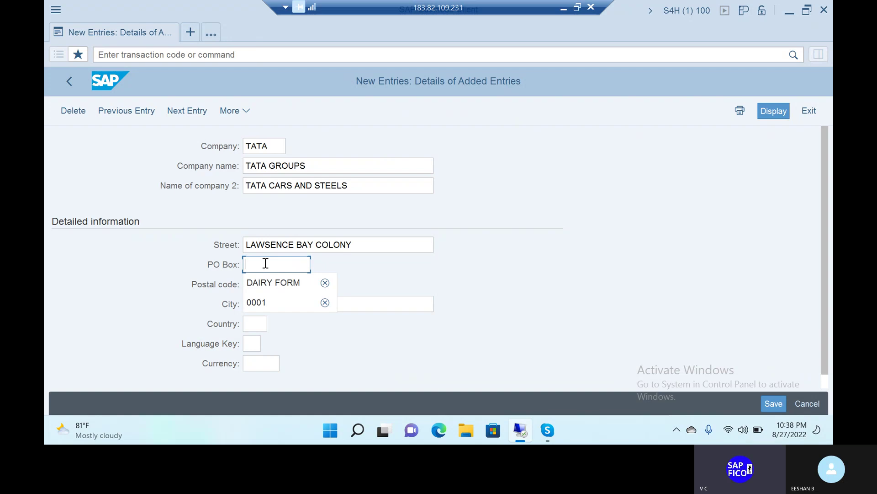
click(266, 281)
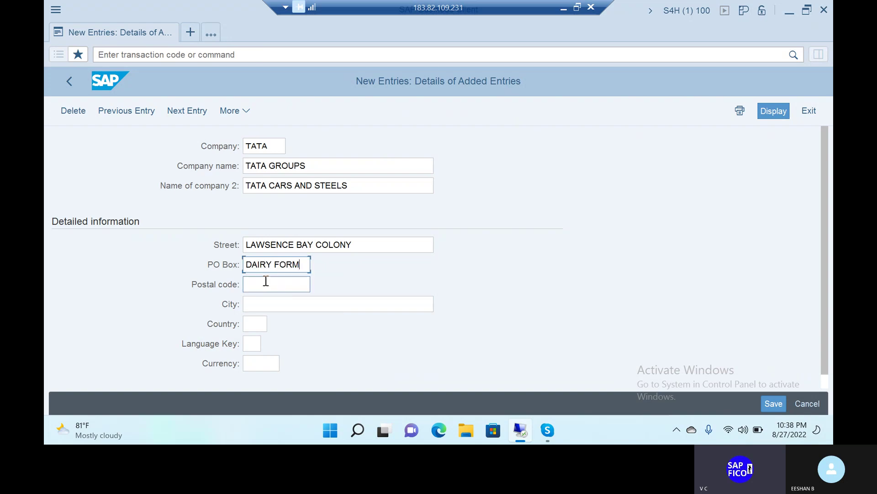
click(266, 282)
text(5)
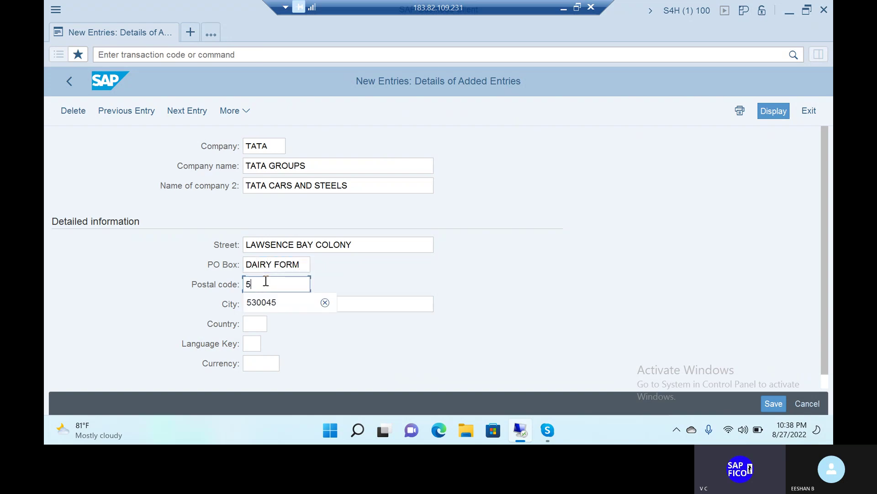
text(39988)
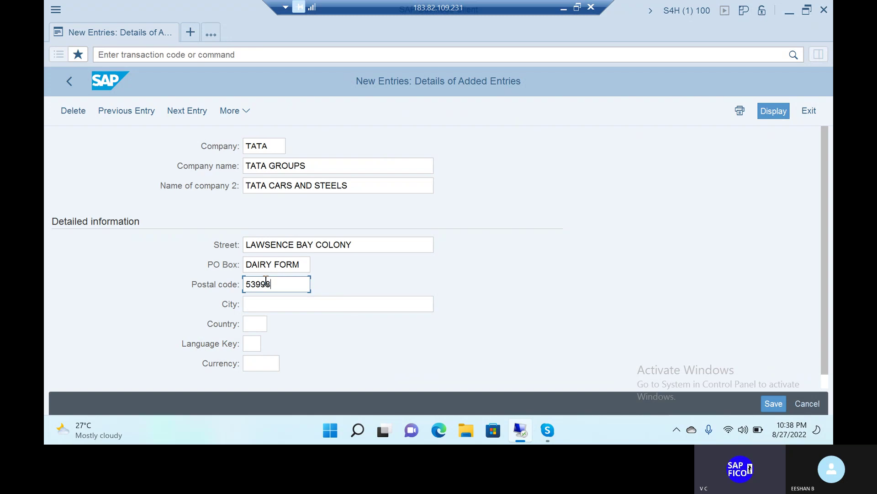
Set the company's city to VISAKHAPATNAM
click(263, 305)
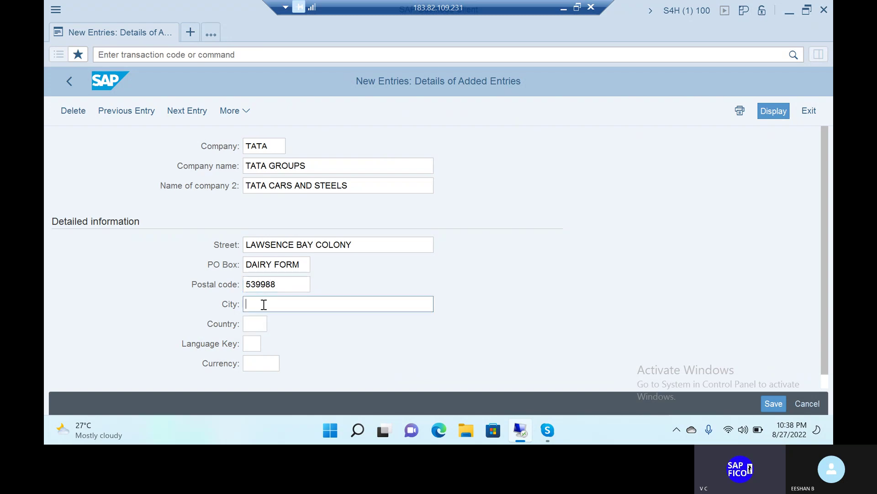
text(VISAKH)
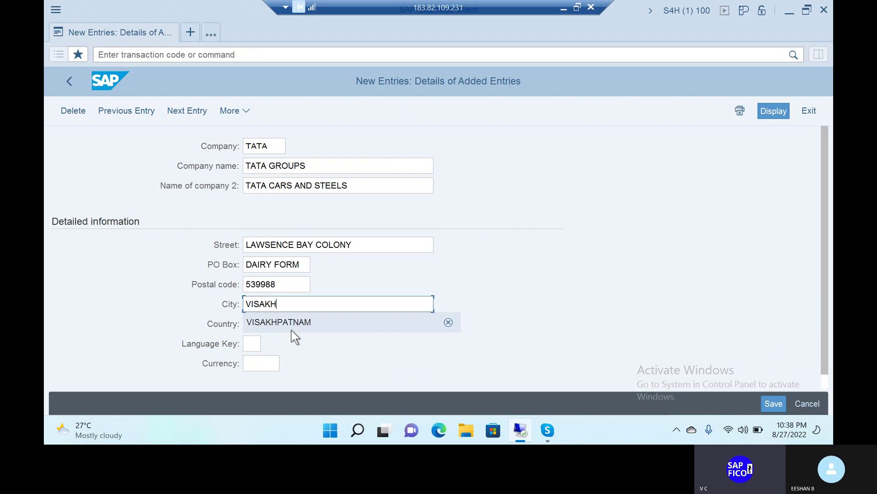
click(258, 343)
click(287, 304)
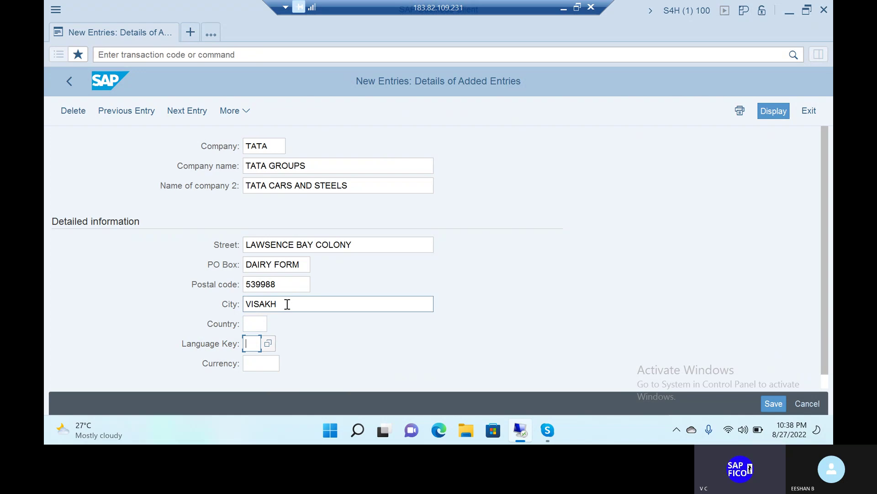
text(APATNAM)
Enter country IN (India), language key EN and currency INR (Indian Rupee)
click(253, 324)
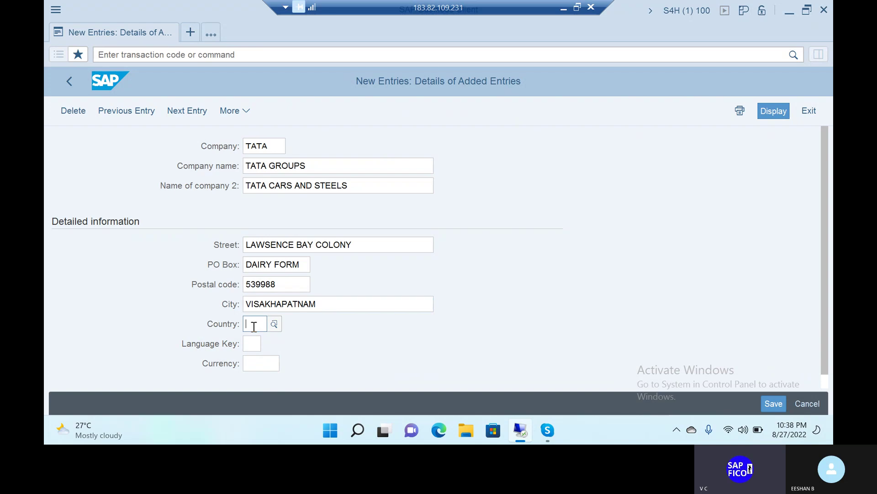
text(IN)
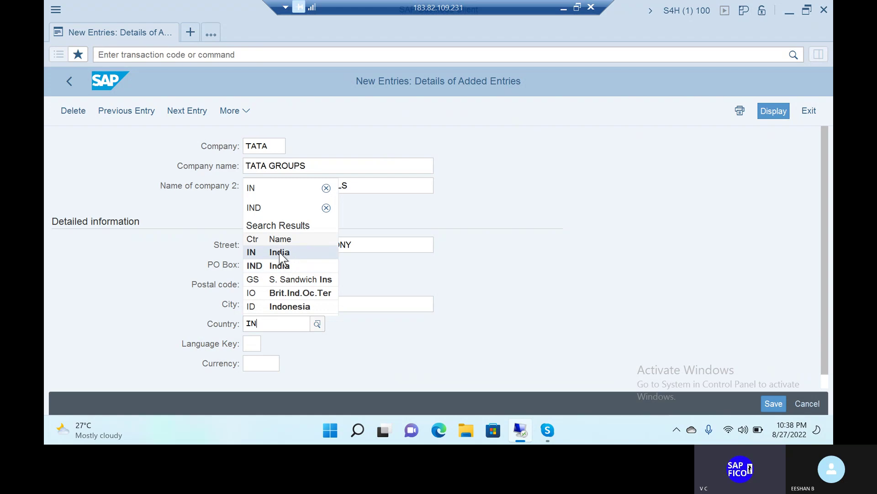
click(279, 251)
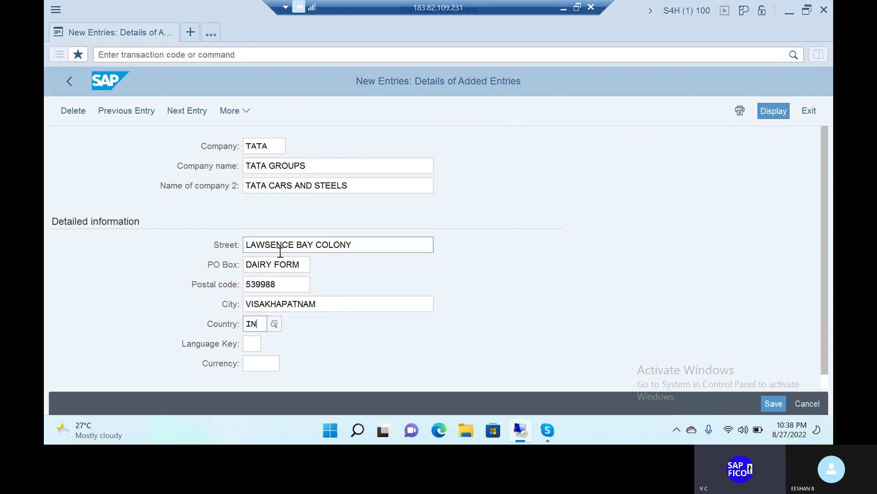
click(254, 345)
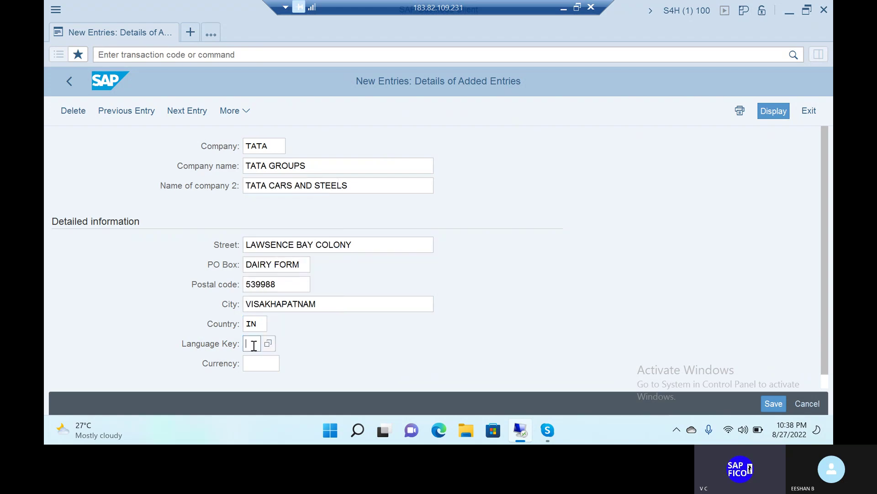
text(EN)
click(264, 364)
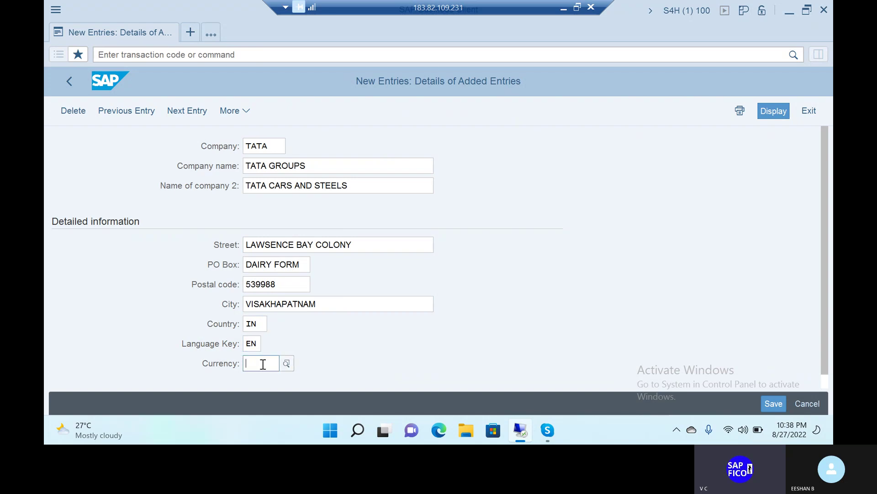
text(INR)
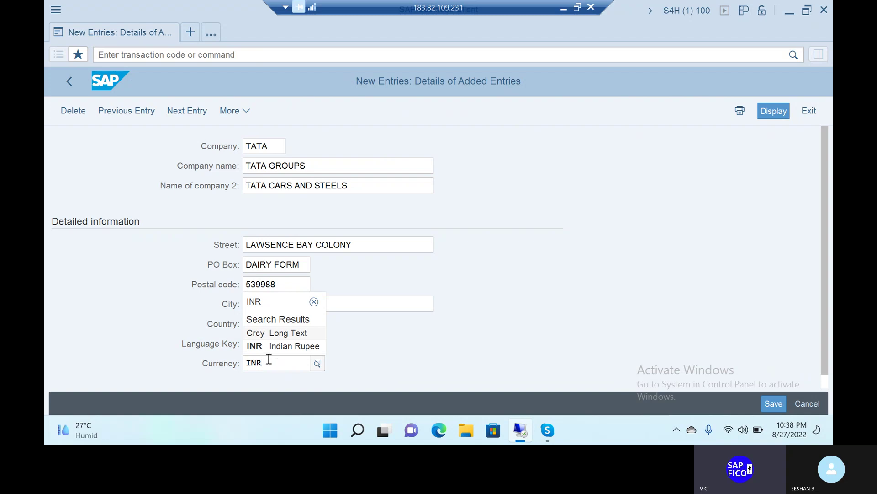
click(291, 345)
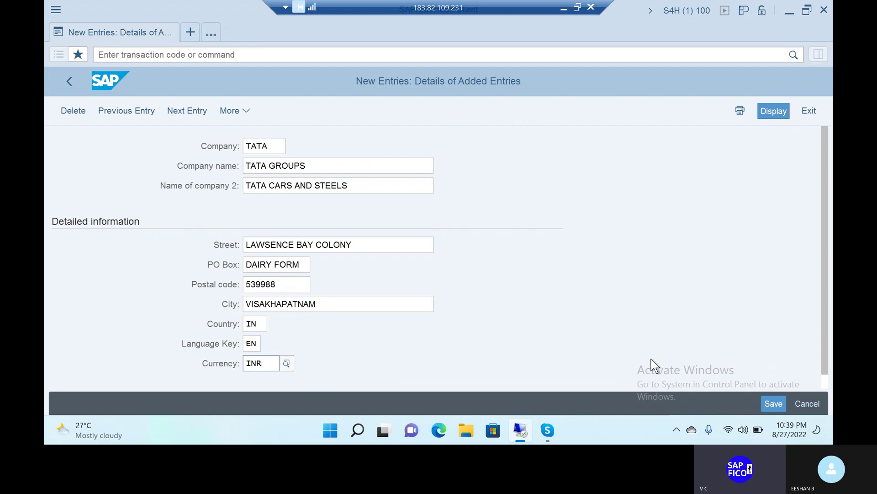
Extend the company key to TATACO and save, raising the customizing request prompt for V_T880
click(772, 404)
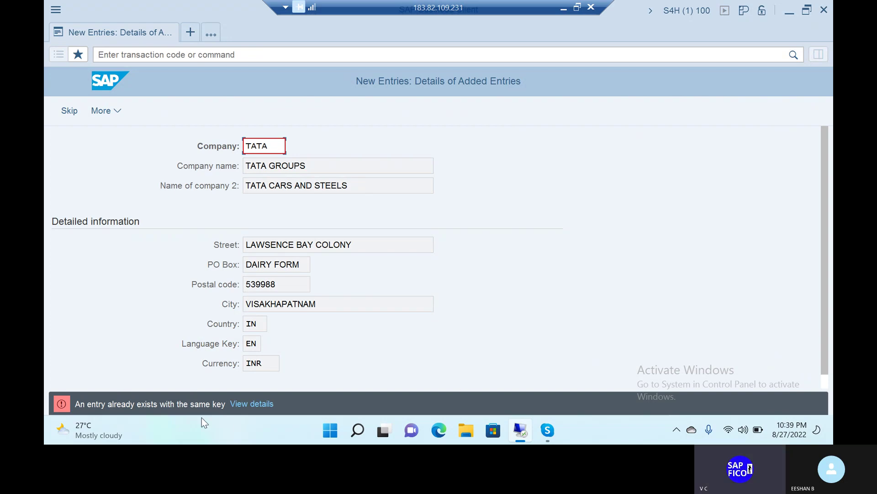
click(279, 148)
text(CO)
key(Return)
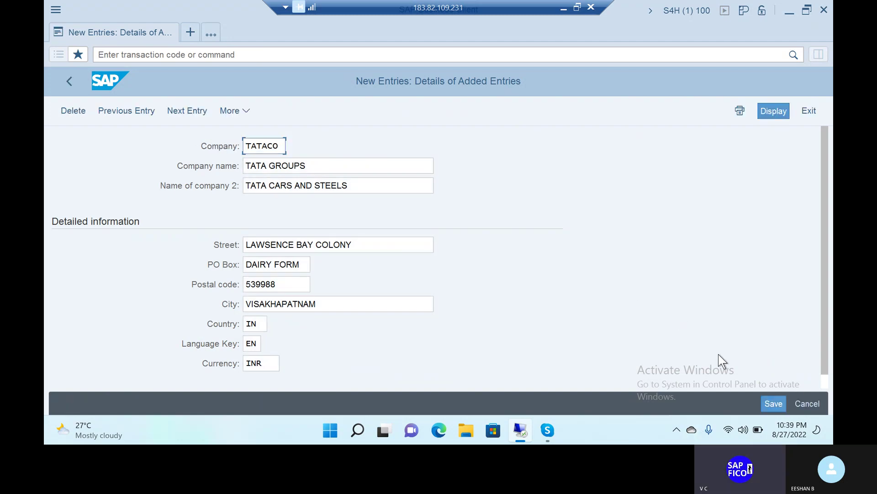
click(776, 409)
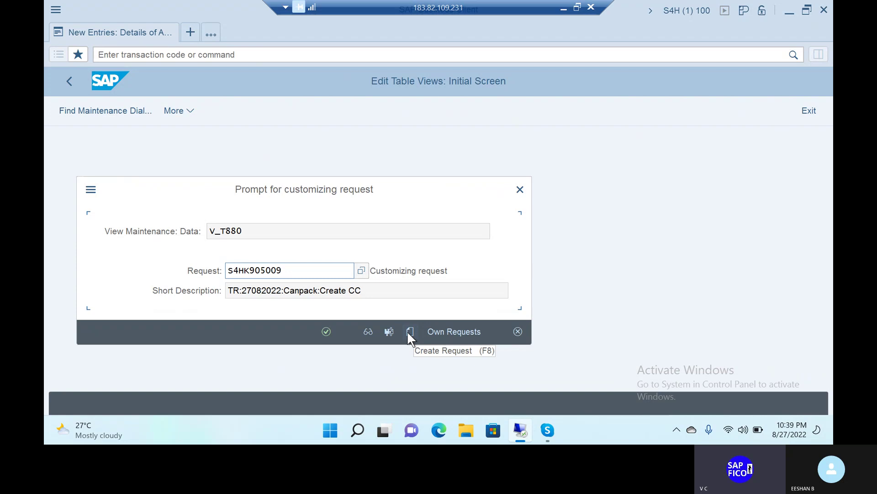
Create request S4HK905011 'CREATION OF COMPANY' and save the TATACO entry under it
click(410, 331)
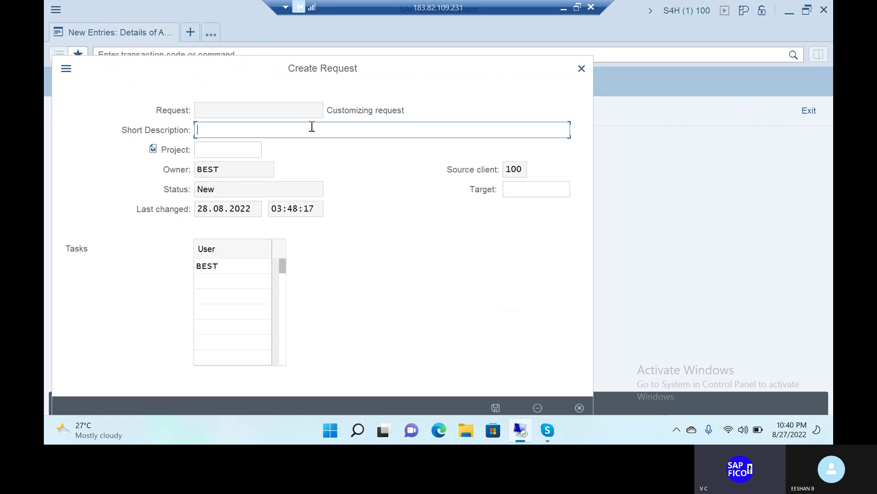
text(V)
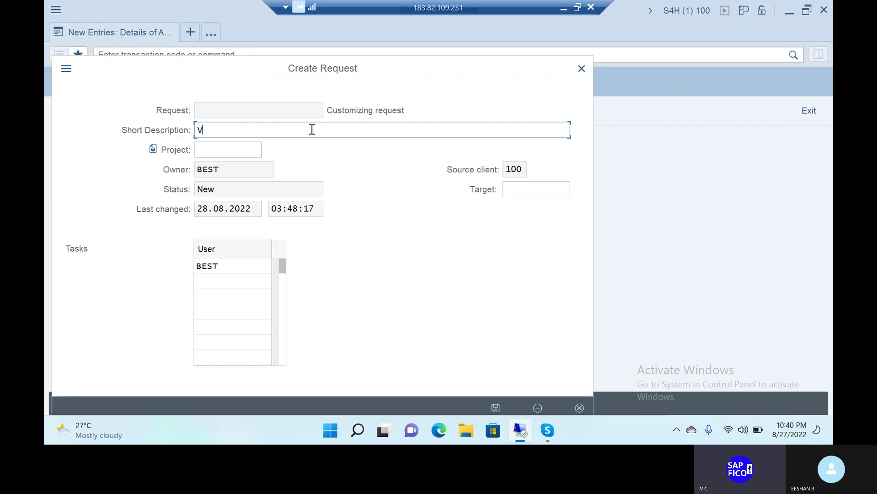
key(BackSpace)
text(CREATION )
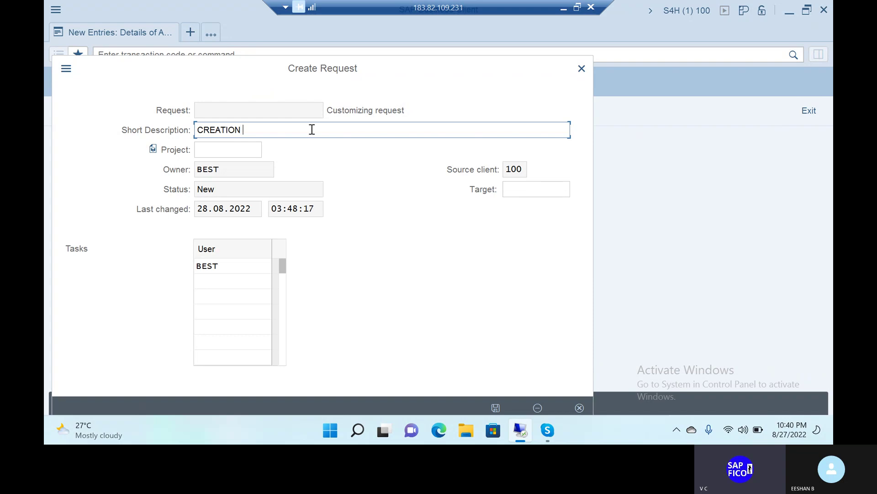
text(OF CO)
text(M)
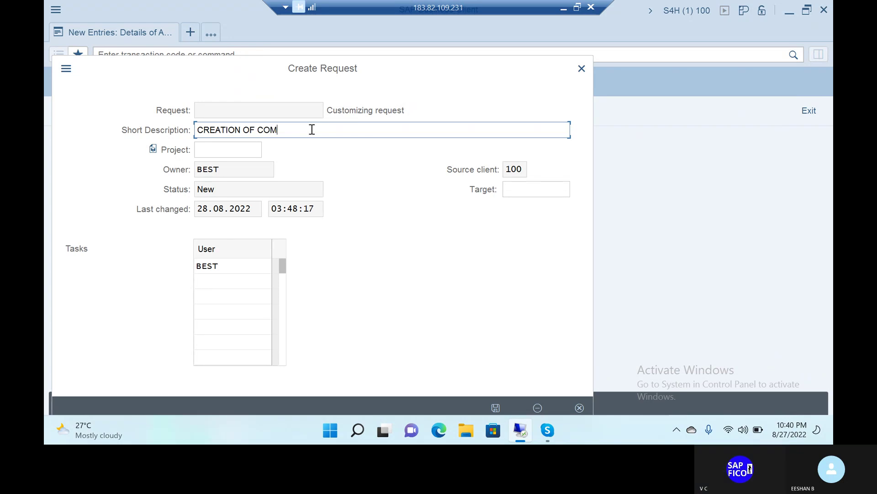
text(PANY)
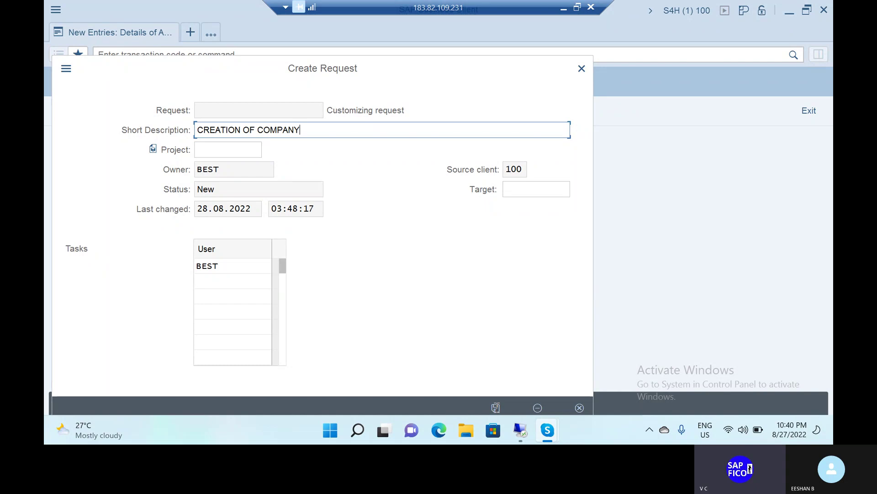
click(496, 406)
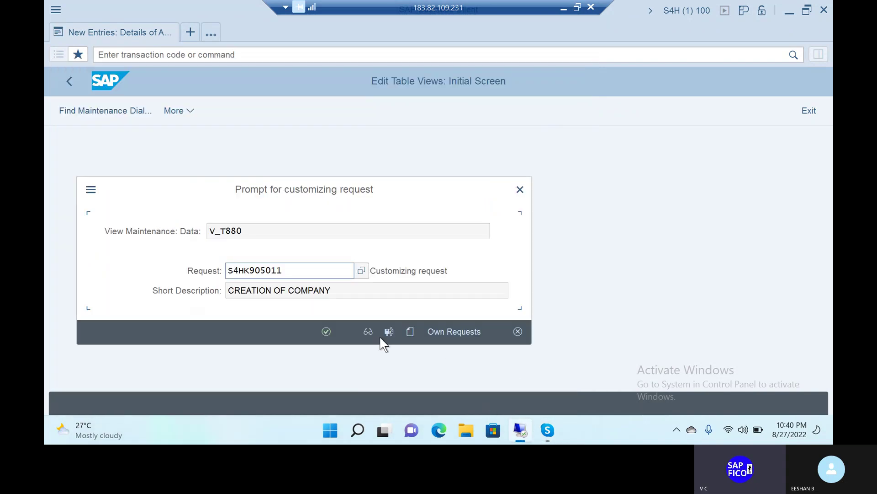
click(326, 331)
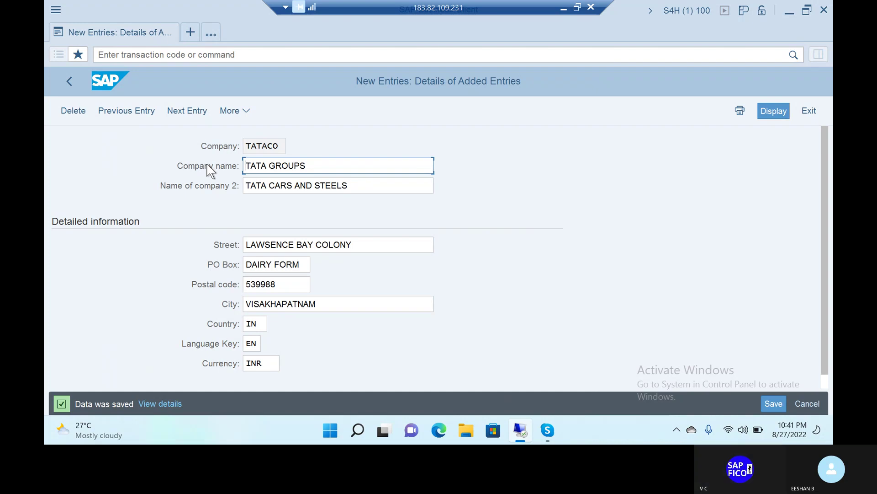
Go back to Easy Access with /n and run OX02 to open the Company Code overview
click(190, 54)
text(/n)
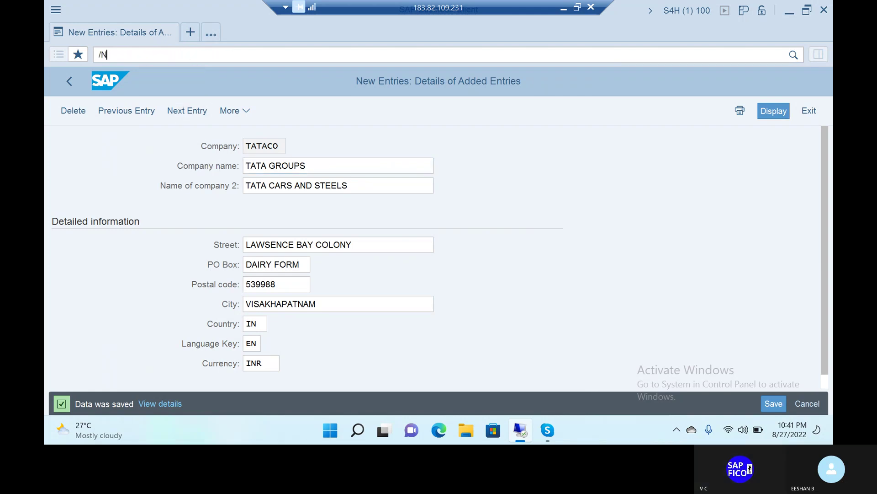
key(Return)
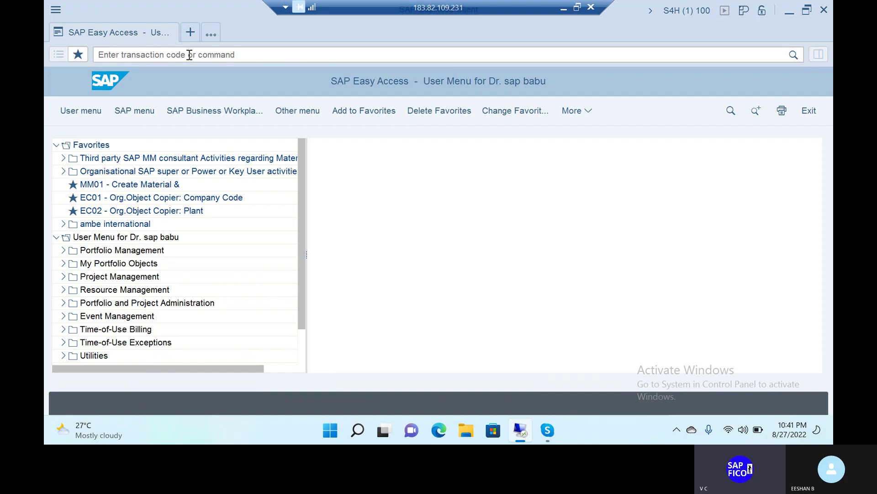
click(111, 263)
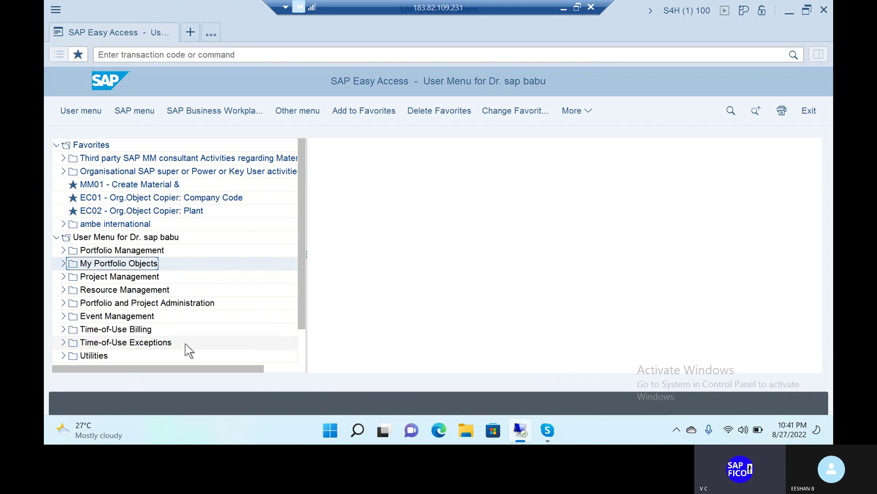
click(182, 54)
text(OX)
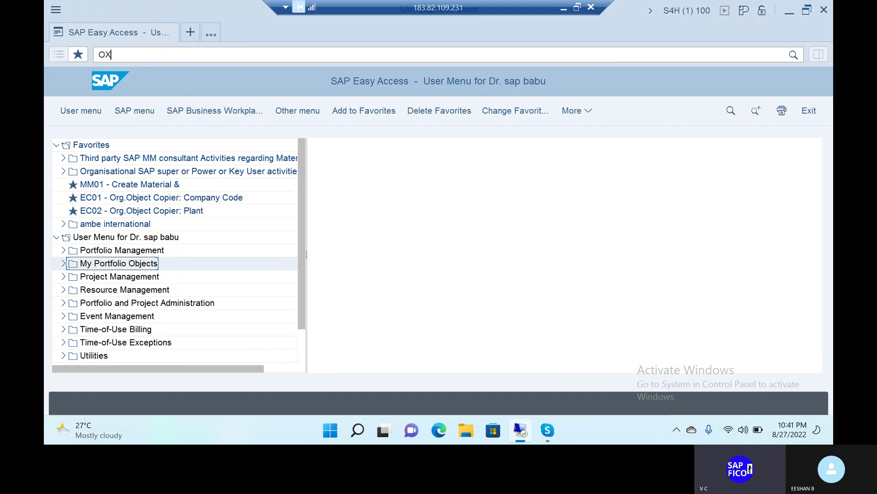
text(02)
key(Return)
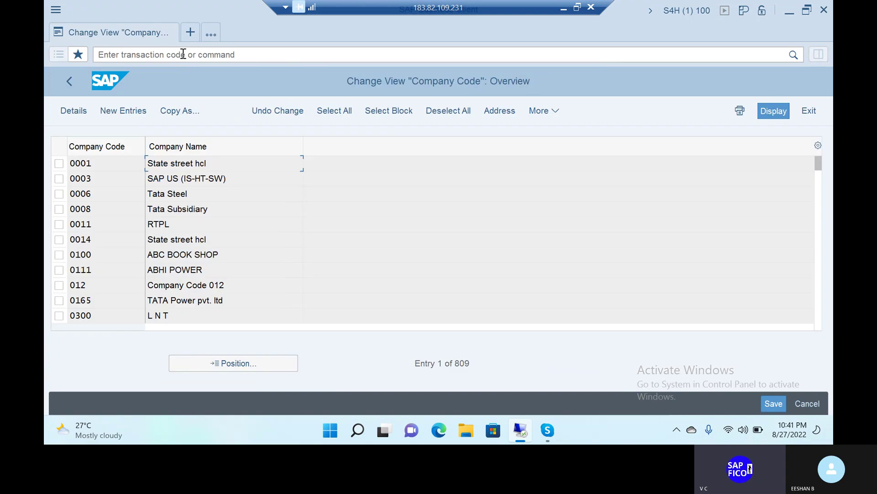
Create a new Company Code row coded TAT1 with company name TATA
click(122, 111)
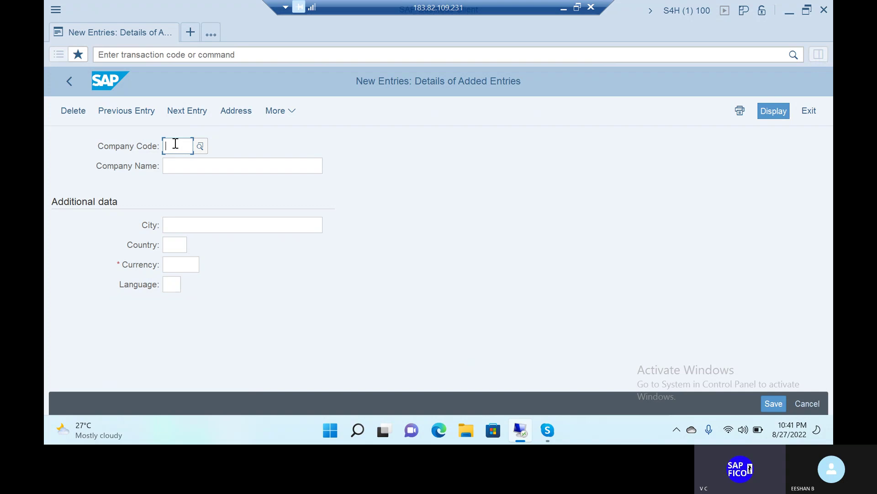
text(TATACC)
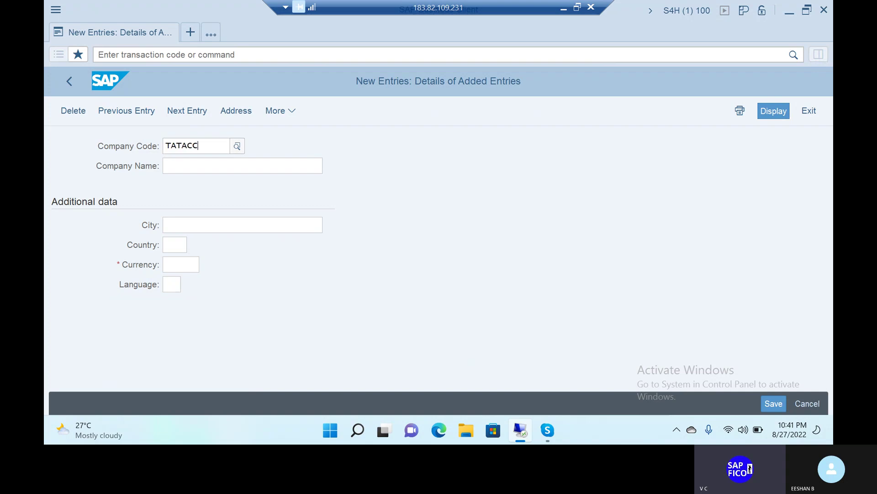
text(O)
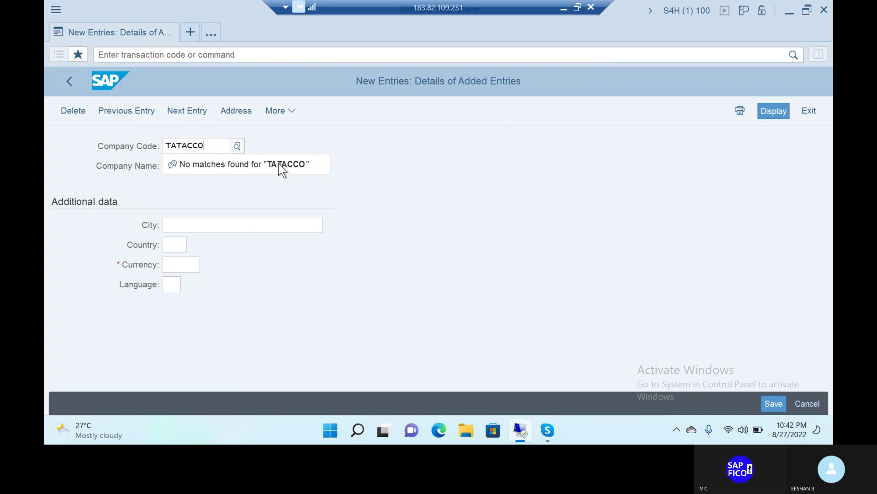
click(221, 225)
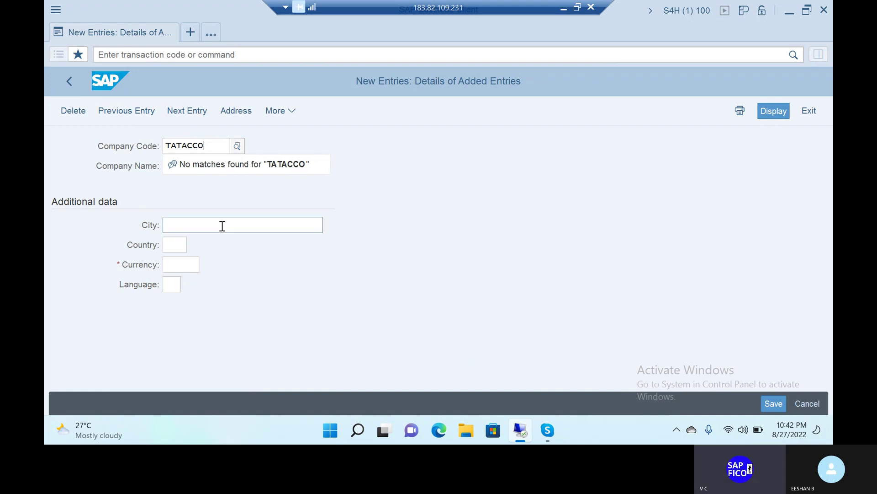
click(201, 166)
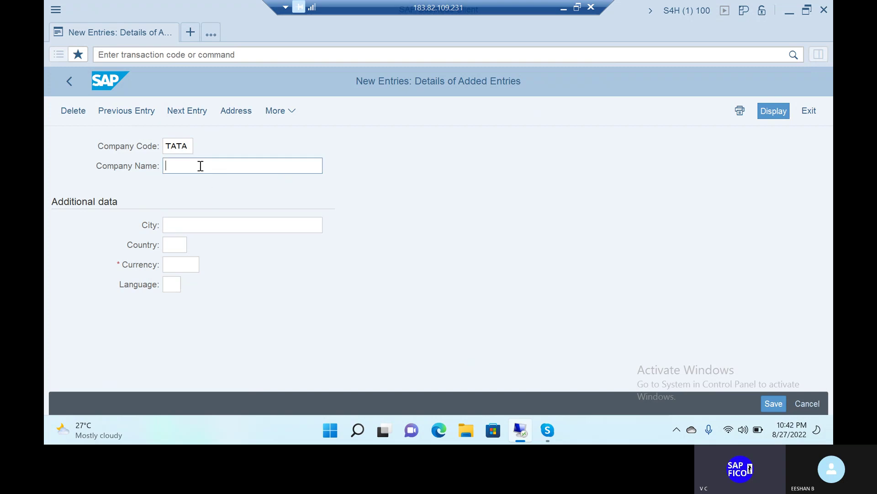
text(TATA)
click(191, 147)
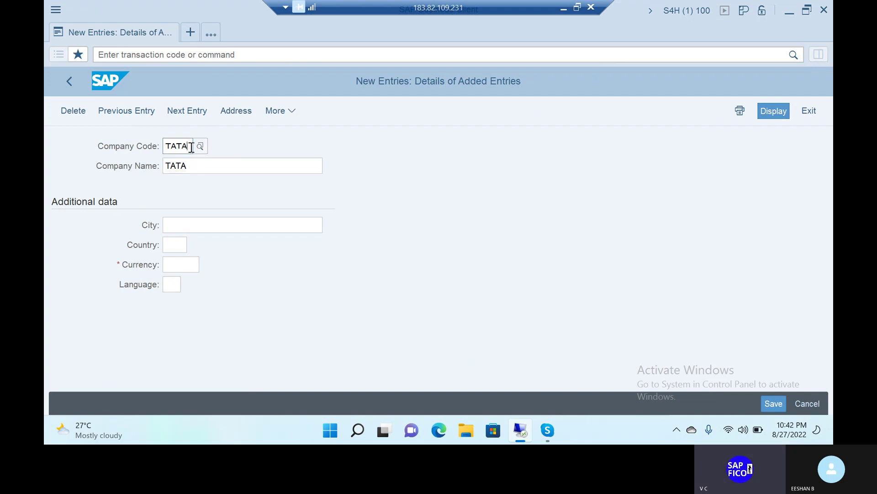
key(BackSpace)
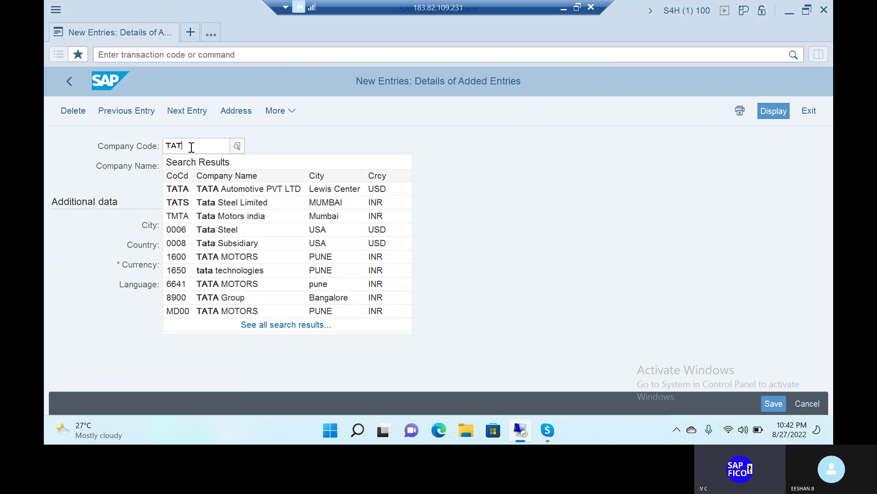
text(1)
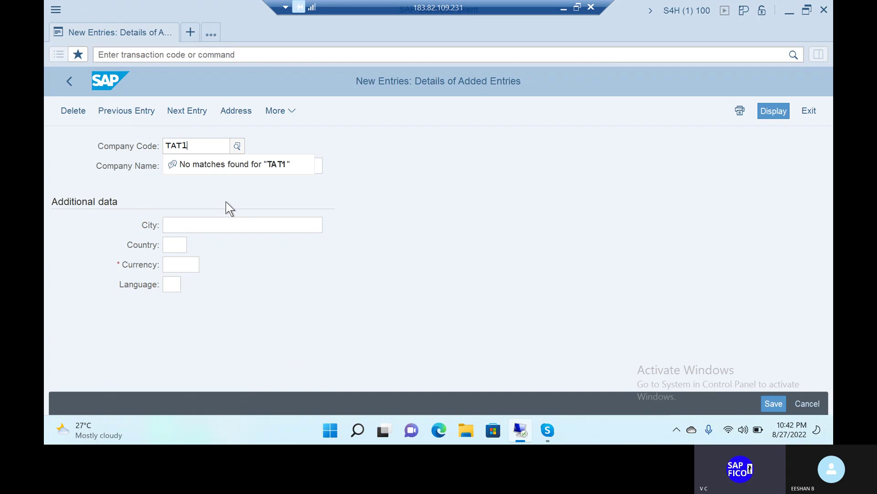
Complete the company name as TATA GROUPS and enter city VISAKHAPATNAM
click(235, 223)
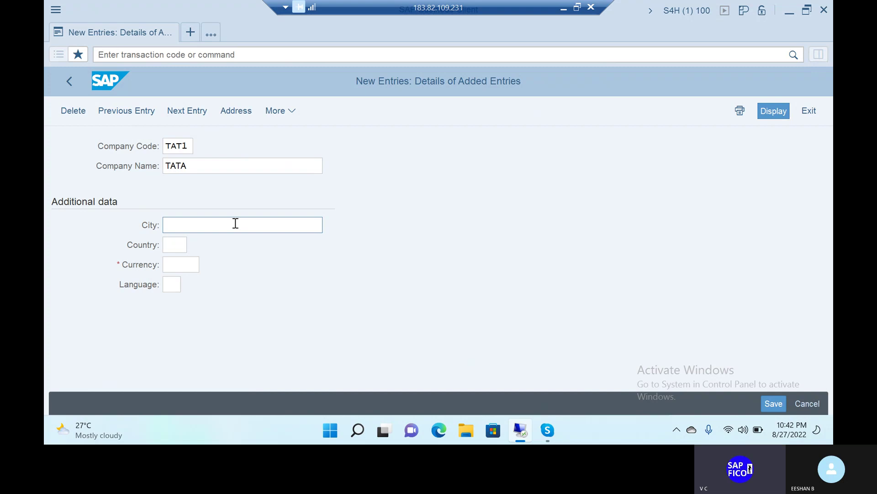
click(191, 164)
text(GROUPS)
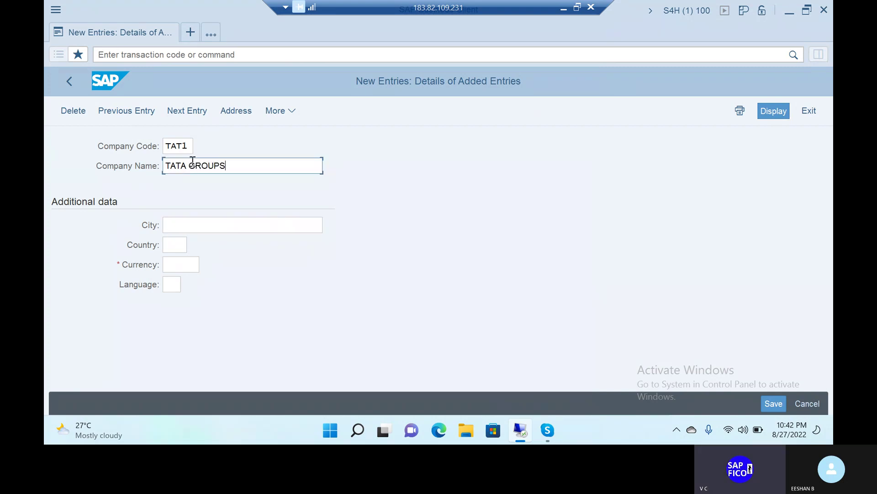
click(192, 226)
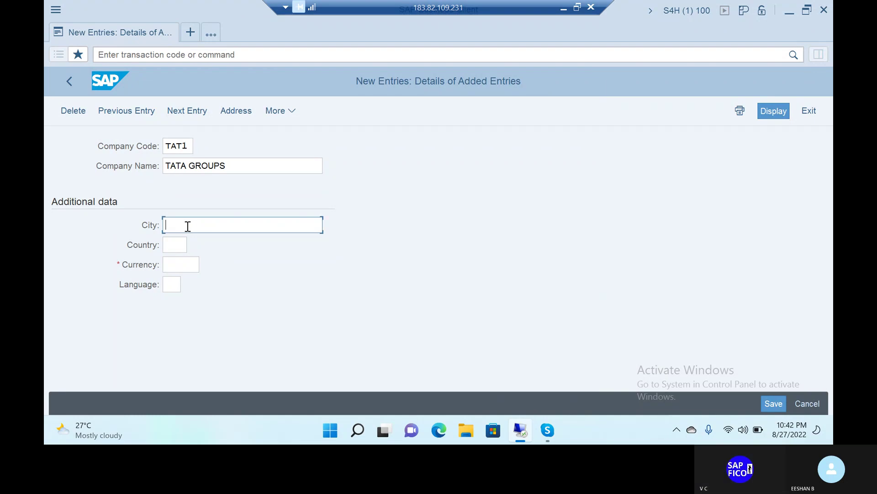
text(VISAKH)
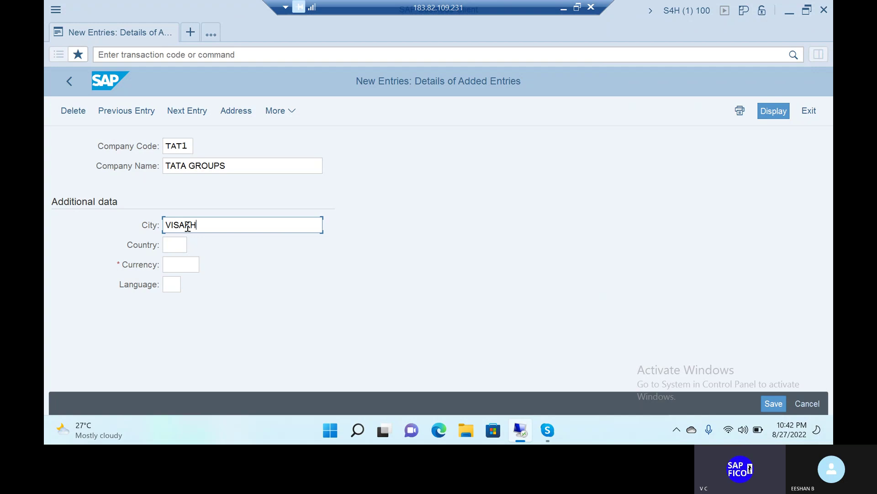
text(APATNAM)
Set country IN (India), currency INR (Indian Rupee) and language EN
click(176, 243)
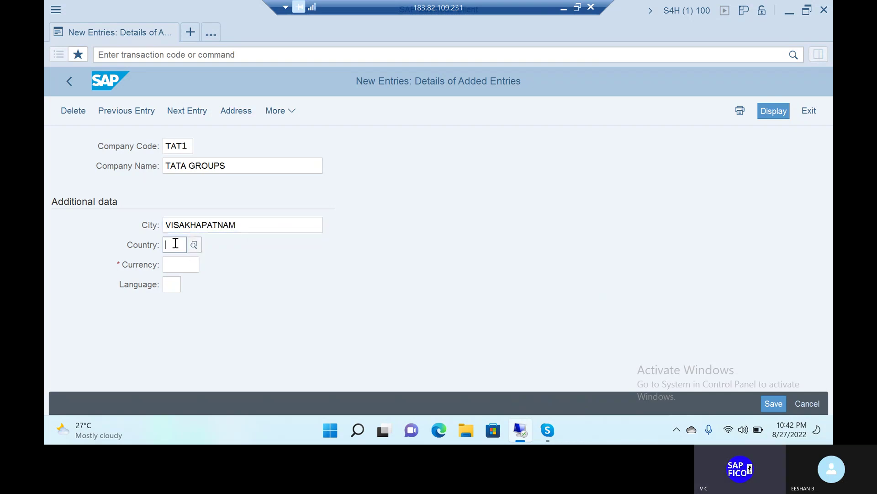
text(IN)
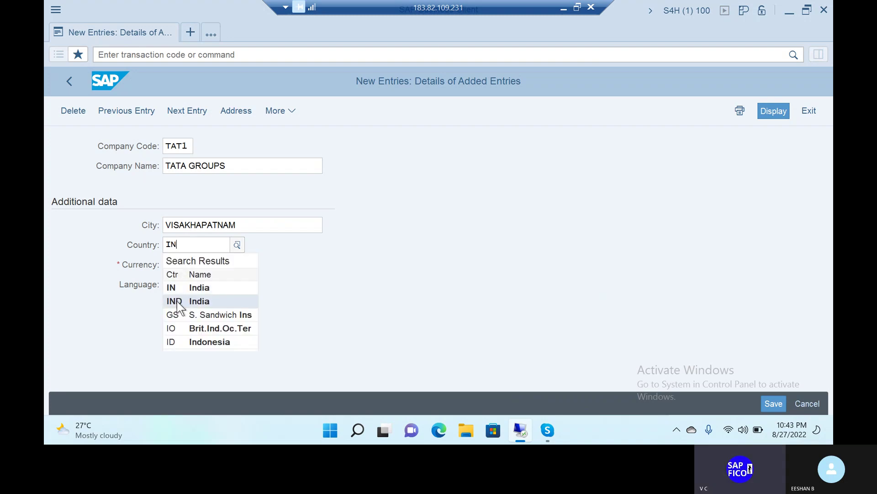
click(177, 287)
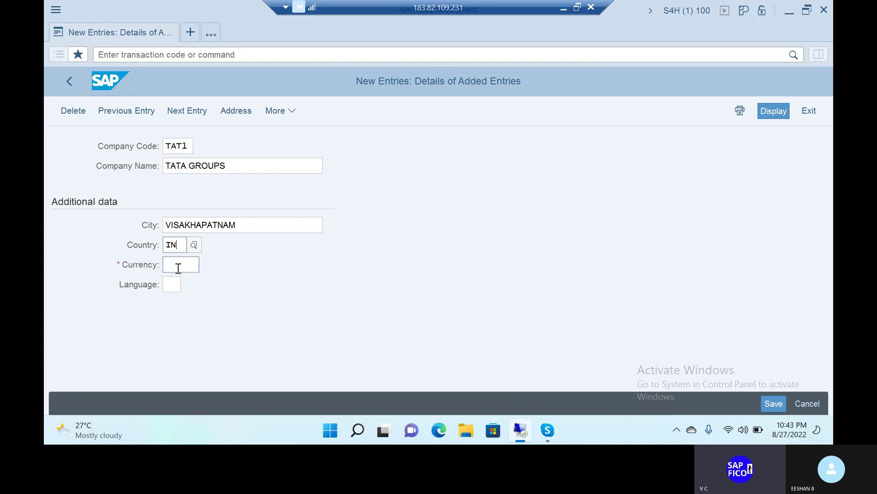
click(179, 268)
text(INR)
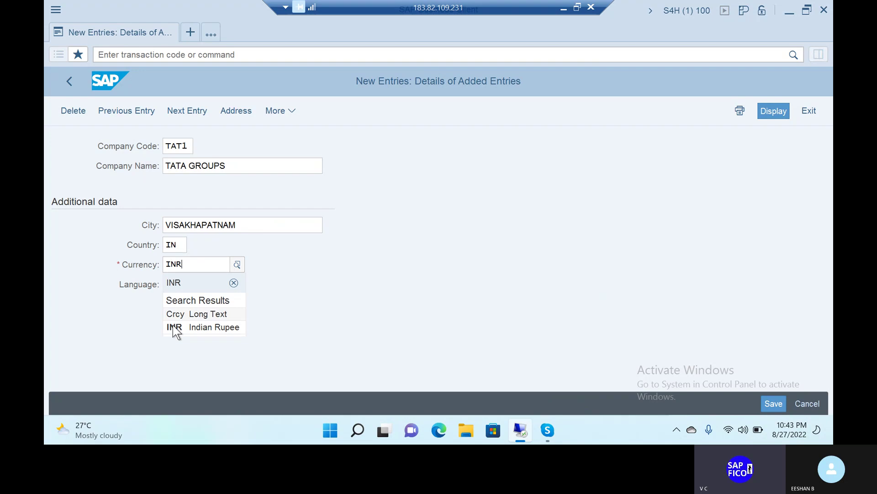
click(188, 331)
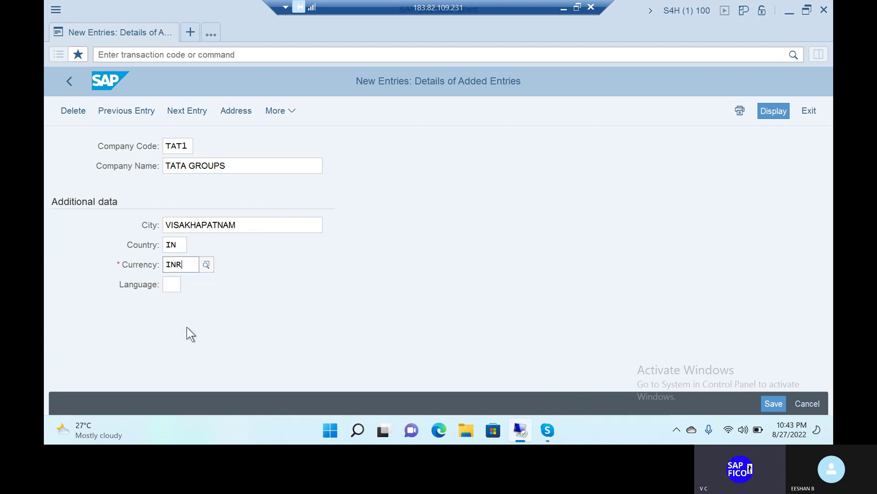
click(169, 284)
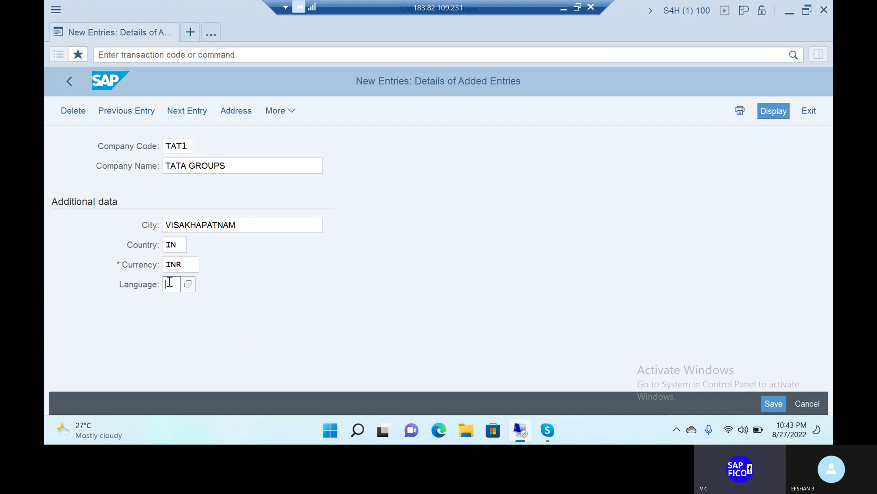
text(EN)
Save TAT1 and start its address with title Company and name TATA CARS AND STEELS
click(772, 401)
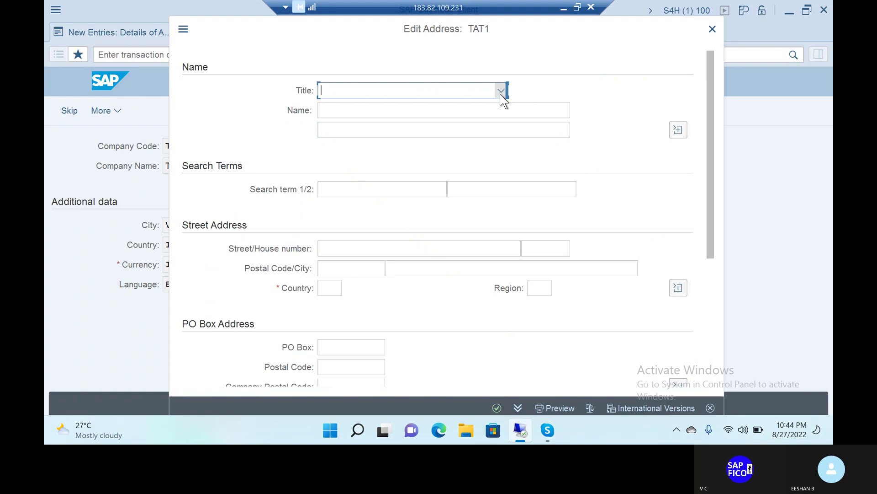
click(502, 92)
click(415, 108)
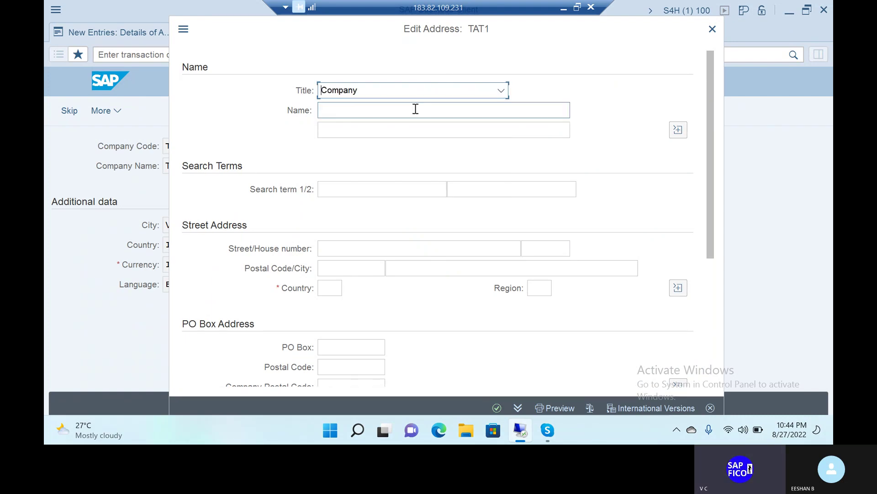
click(416, 109)
text(TAT)
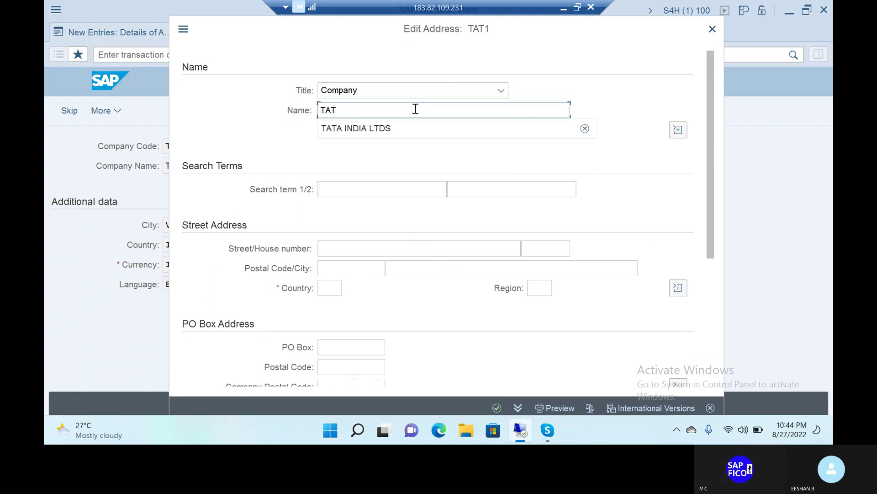
text(A CARS )
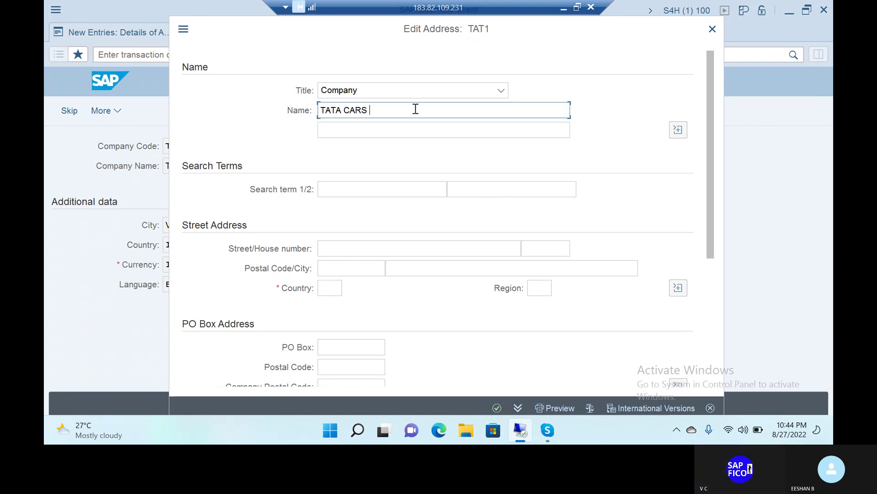
text(AND S)
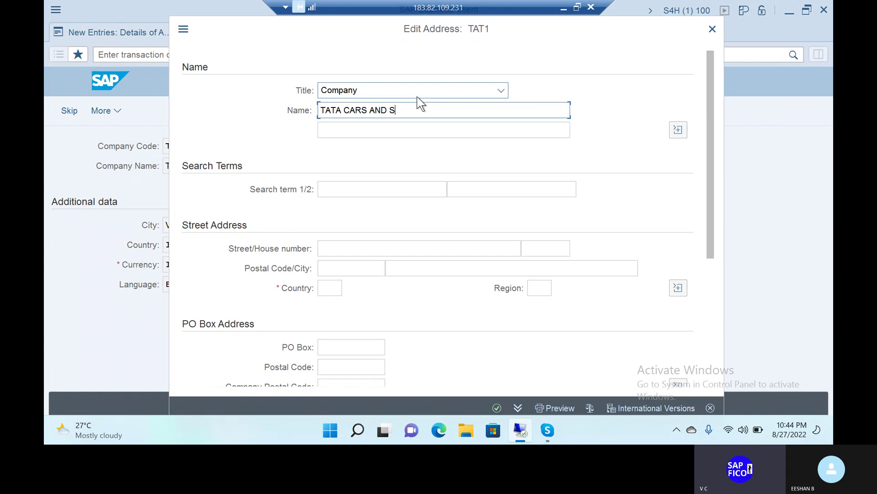
text(TEELS)
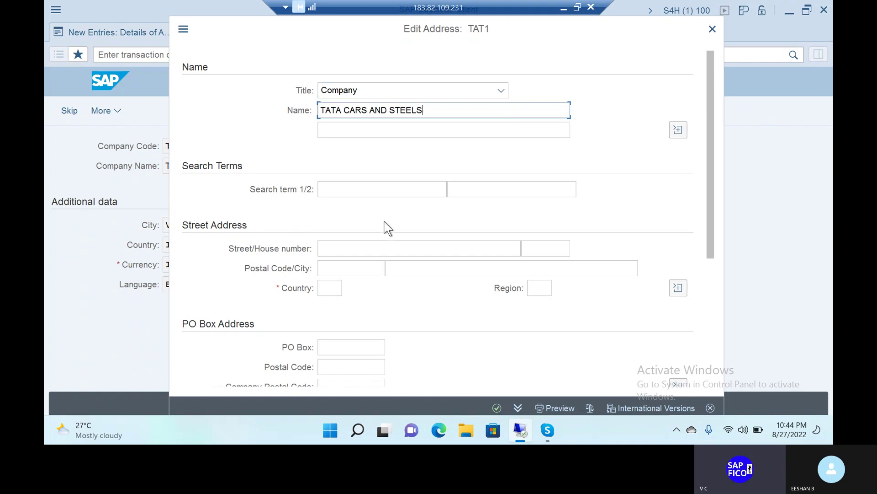
click(373, 247)
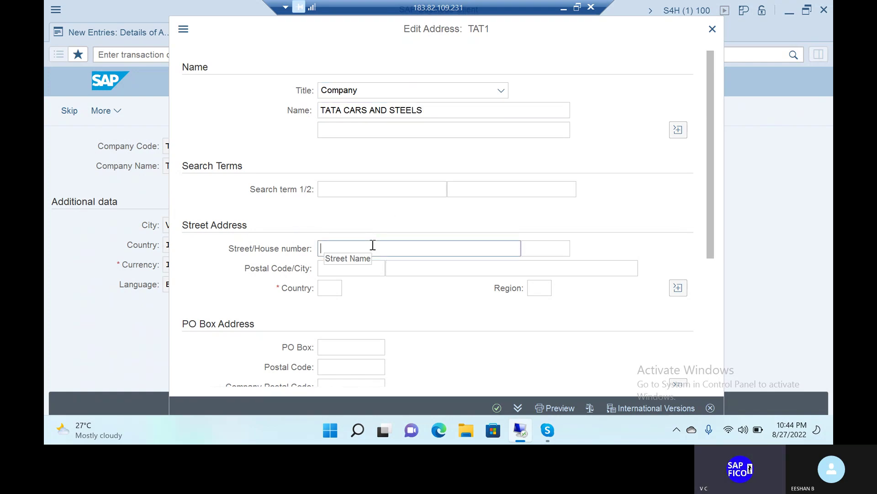
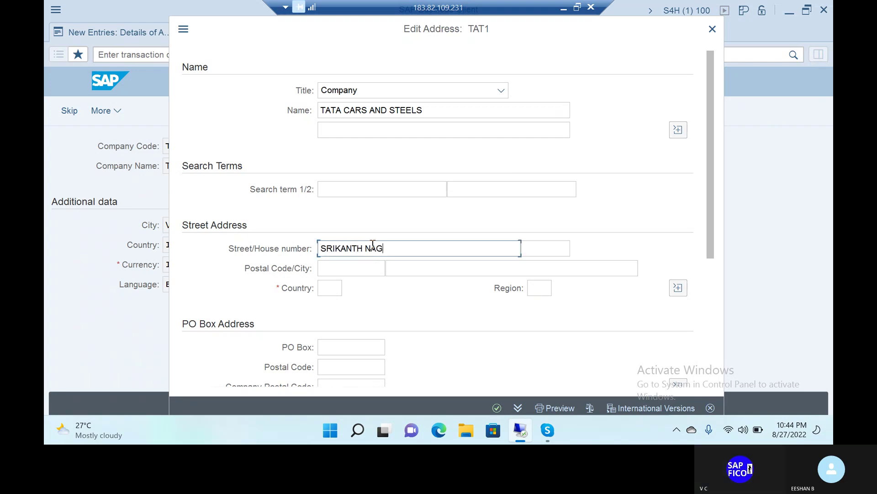
click(559, 248)
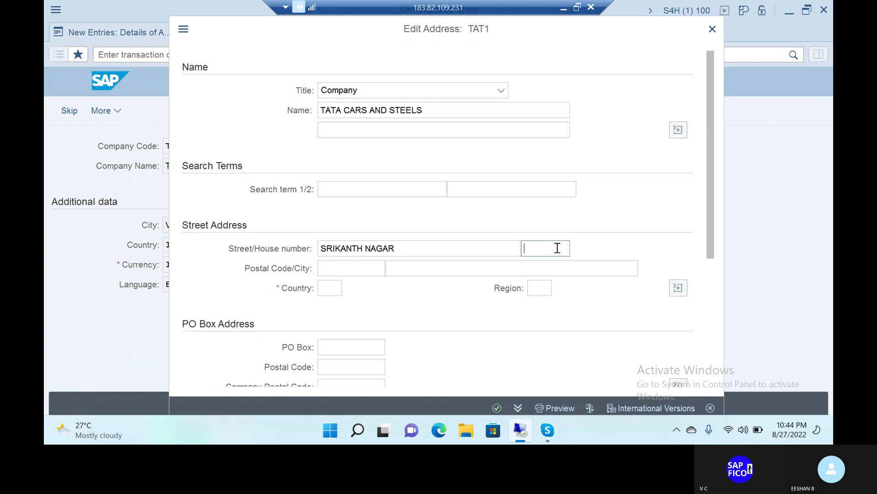
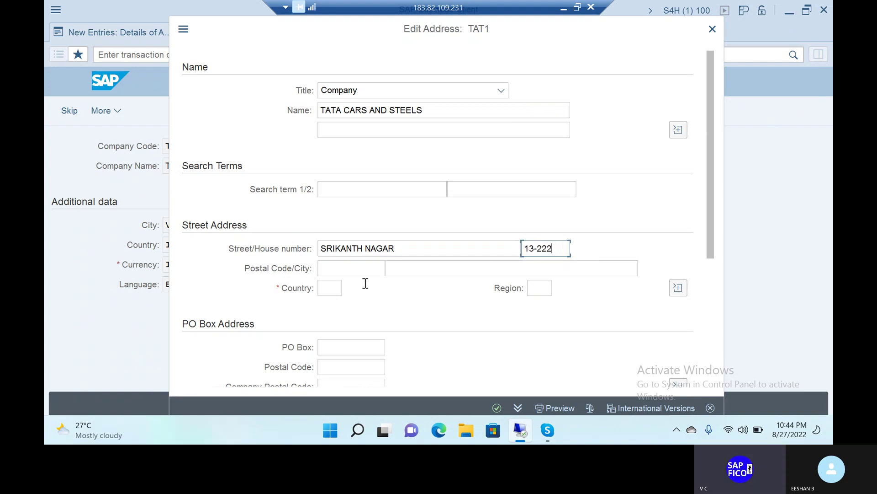
click(345, 269)
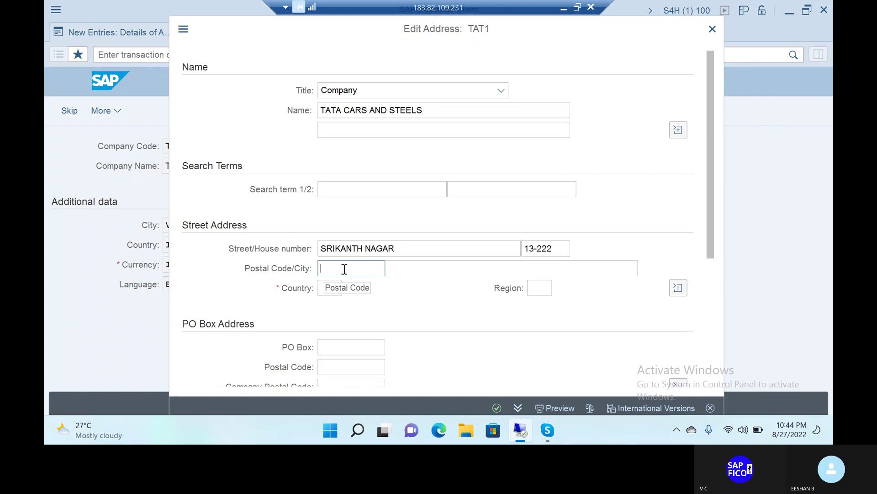
Enter postal code 553330 and city VISAKHAPATNAM, correcting the mistyped city
text(553330)
click(445, 267)
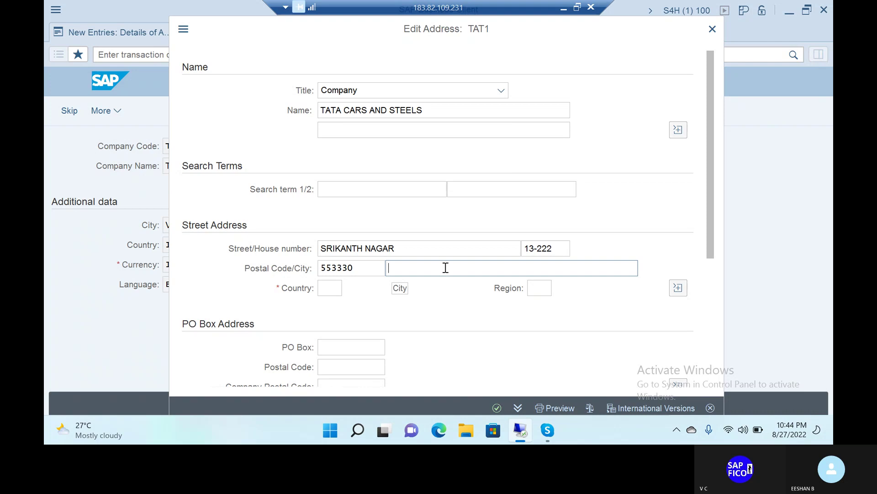
text(VIJAYAWAD)
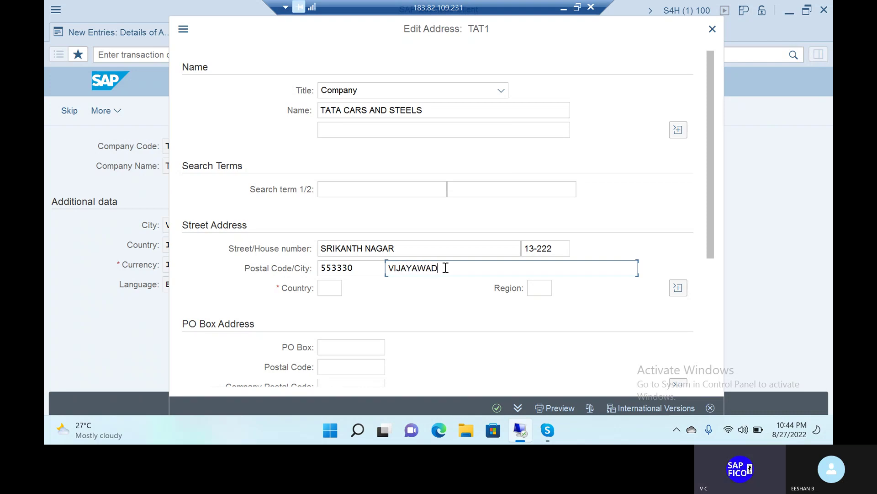
key(BackSpace)
key(BackSpace)
key(BackSpace)
key(BackSpace)
key(BackSpace)
key(BackSpace)
key(BackSpace)
text(SAKHAPATNAM)
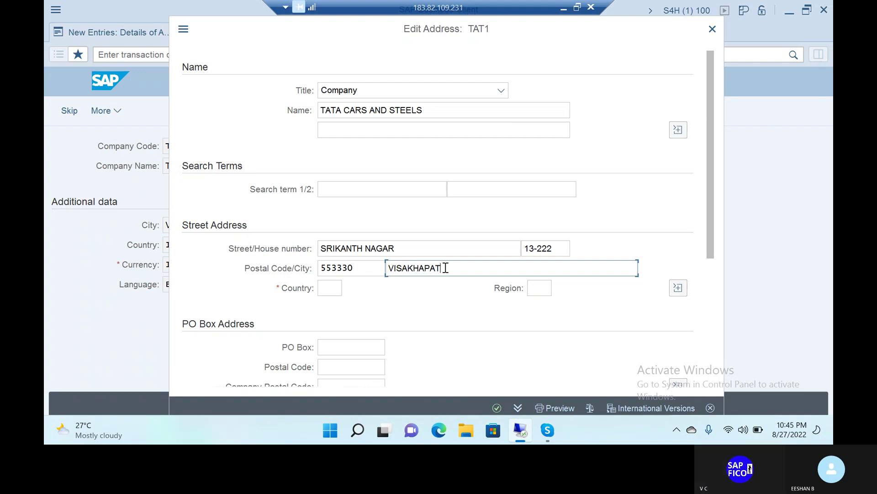
Set the address country to IN (India) and region to 01 Andhra Pradesh
click(333, 288)
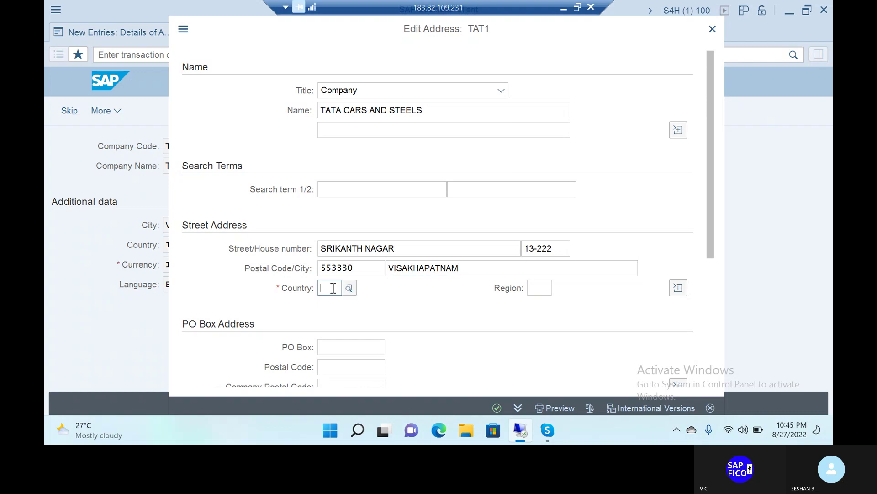
text(IN)
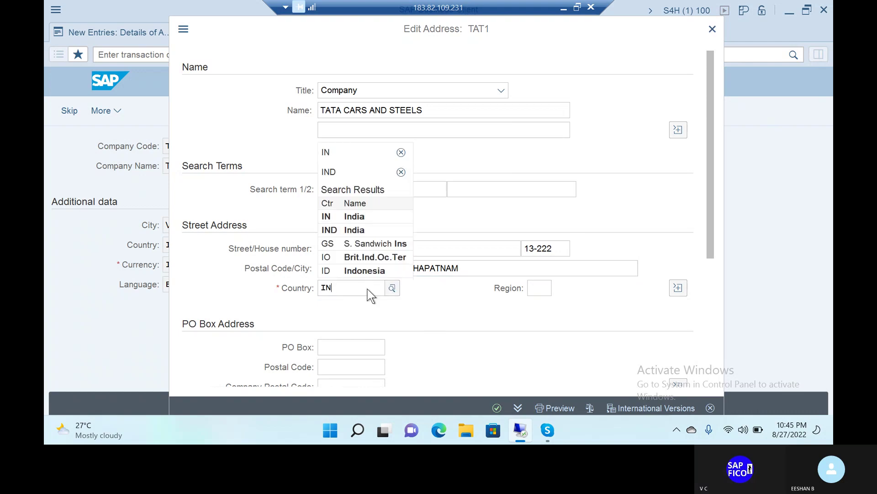
click(350, 216)
click(545, 290)
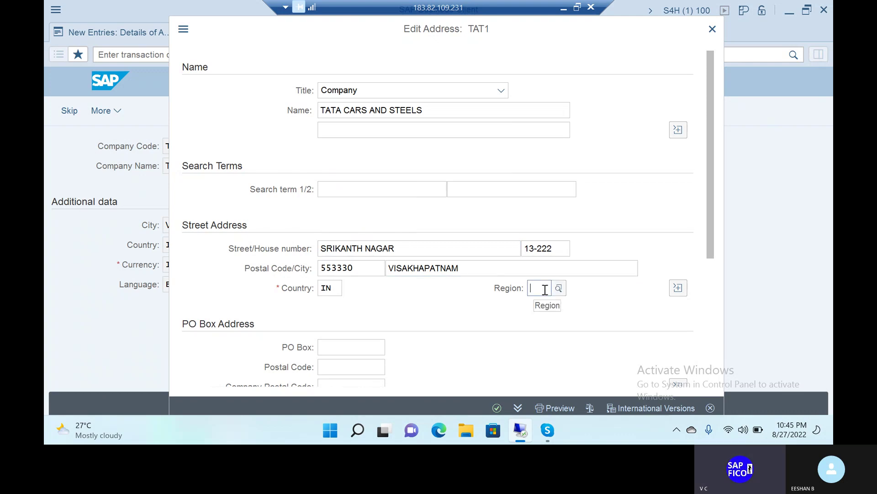
text(01)
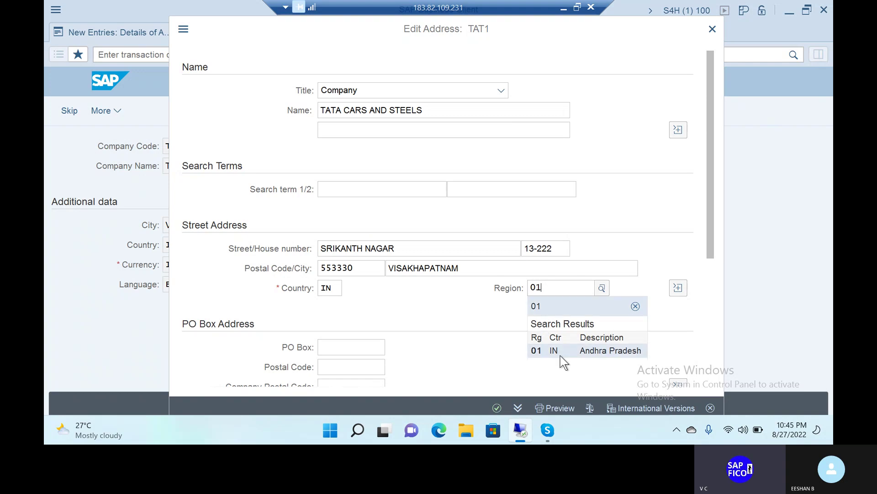
click(567, 350)
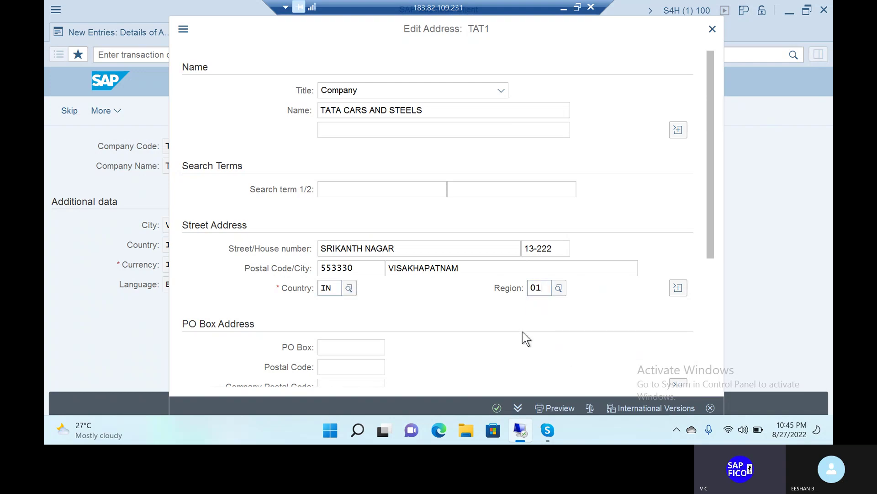
scroll(523, 331, down, 1)
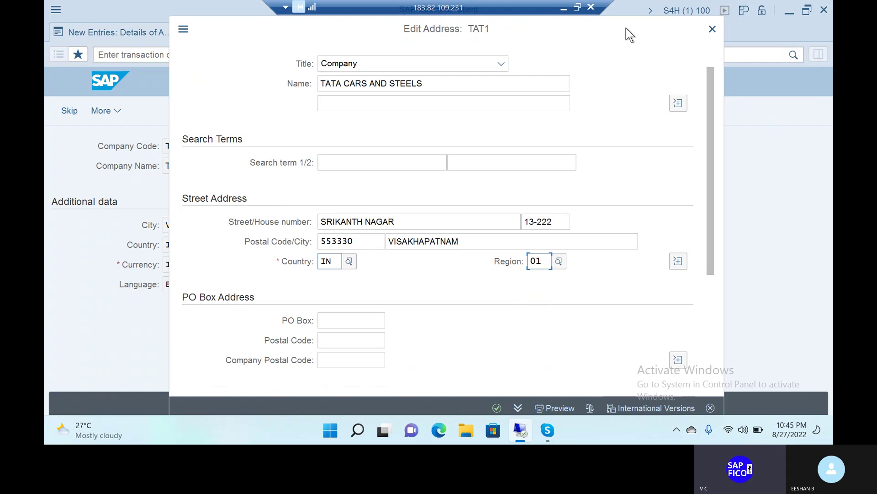
Set the PO box to DAIRY FORM from history and its postal code to 553330
drag(626, 29, 624, 12)
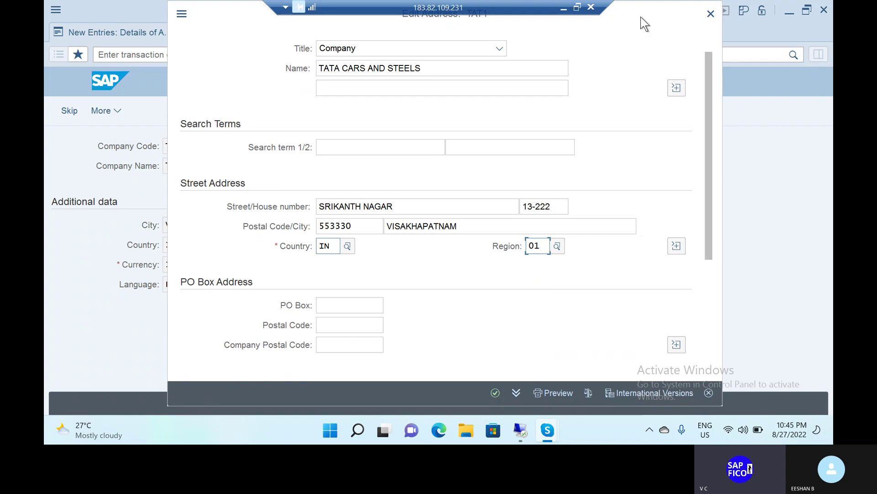
click(620, 24)
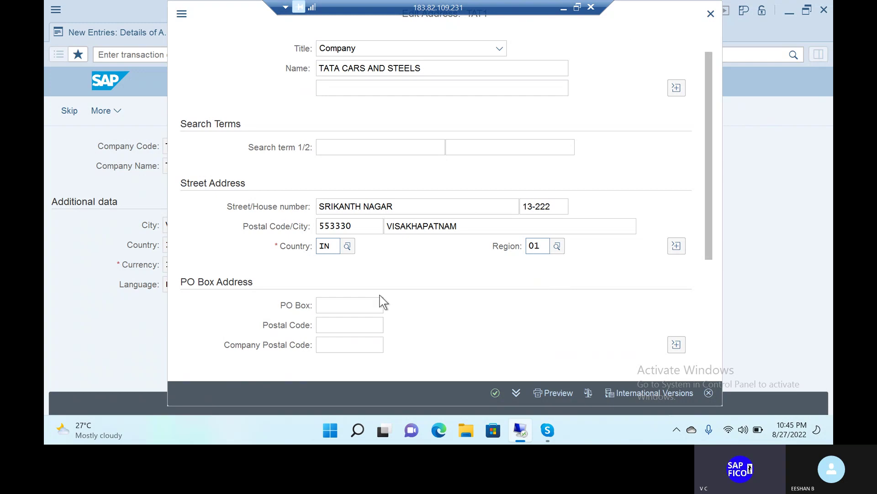
click(366, 303)
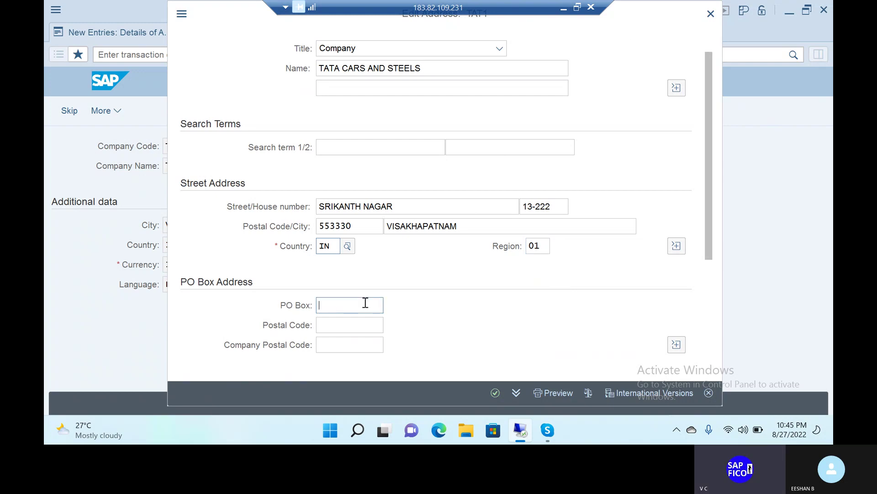
text(VISAHKAPA)
key(BackSpace)
key(BackSpace)
key(BackSpace)
key(BackSpace)
key(BackSpace)
text(KHAPAT)
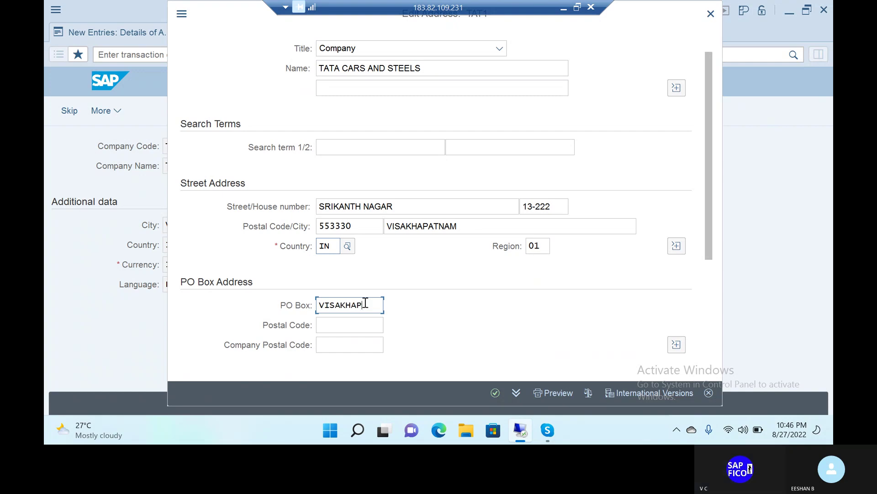
key(BackSpace)
key(BackSpace)
key(BackSpace)
key(BackSpace)
key(BackSpace)
key(BackSpace)
key(BackSpace)
key(BackSpace)
key(BackSpace)
key(BackSpace)
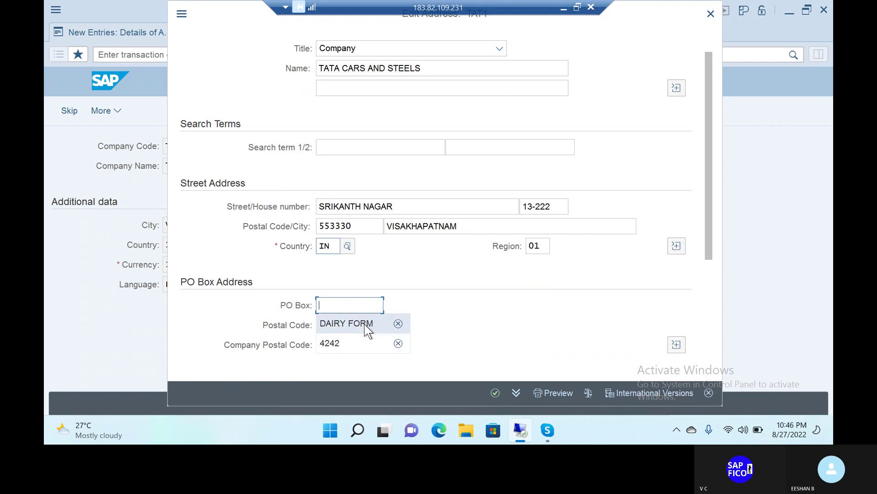
click(364, 324)
click(354, 324)
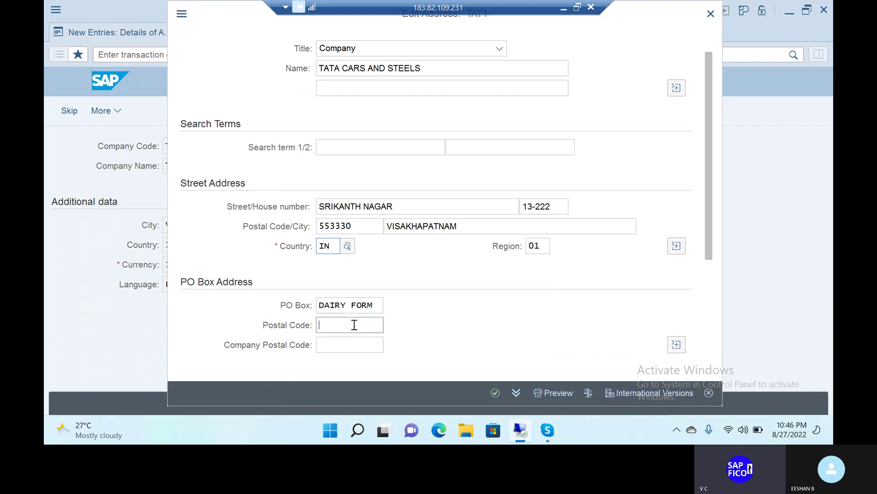
text(55)
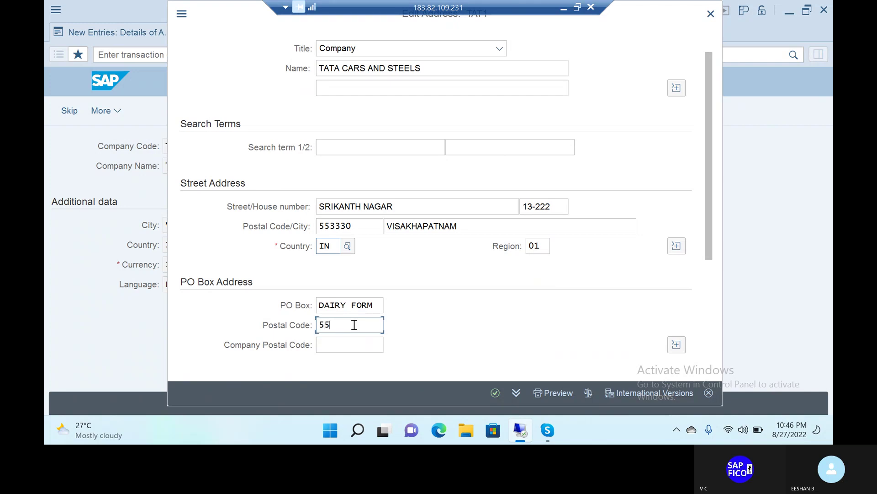
text(3330)
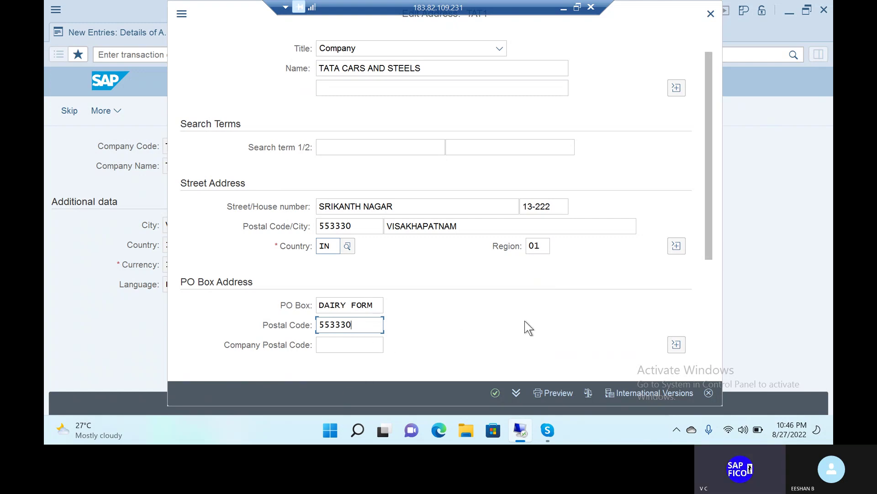
Accept the address and create a customizing request described CREATION OF COMPANY CODE
click(494, 392)
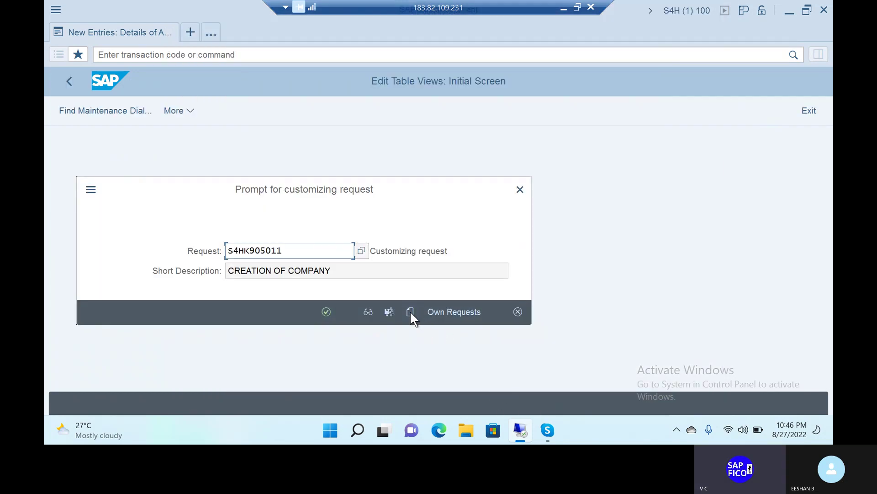
click(410, 312)
click(320, 134)
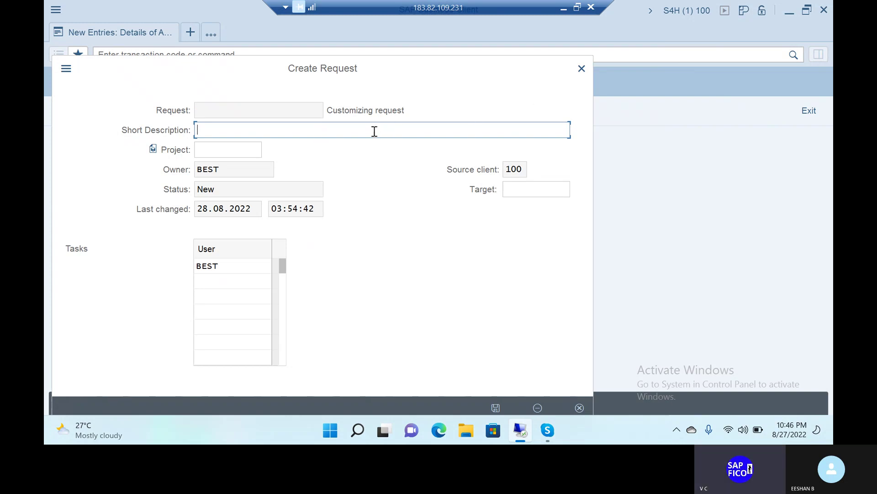
text(CREAT)
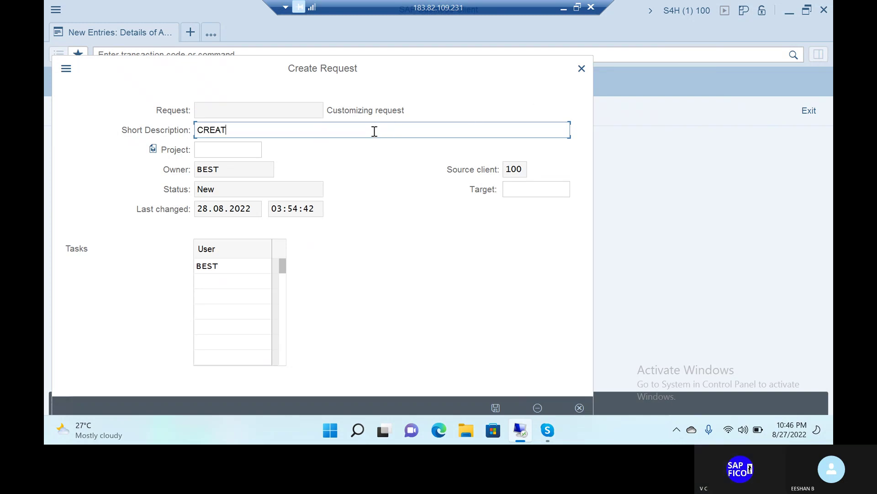
text(ION OF COMP)
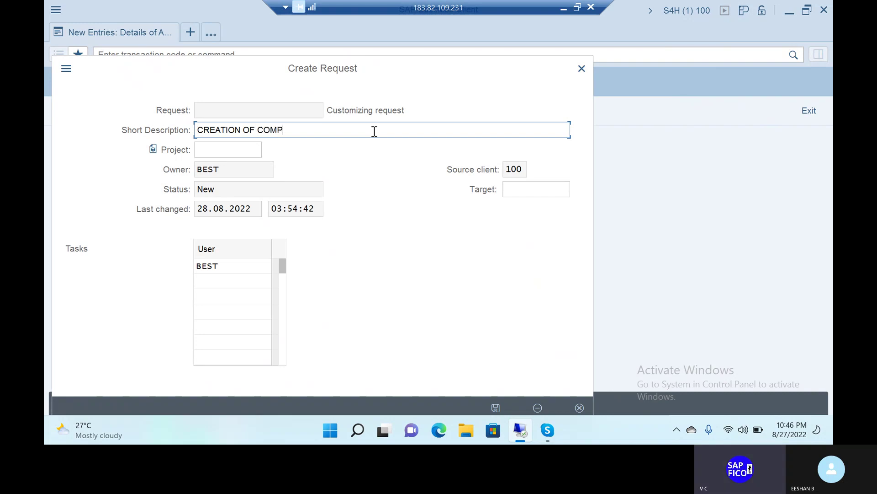
text(ANY CODE)
Save request S4HK905013 and continue recording TAT1 into it
click(496, 408)
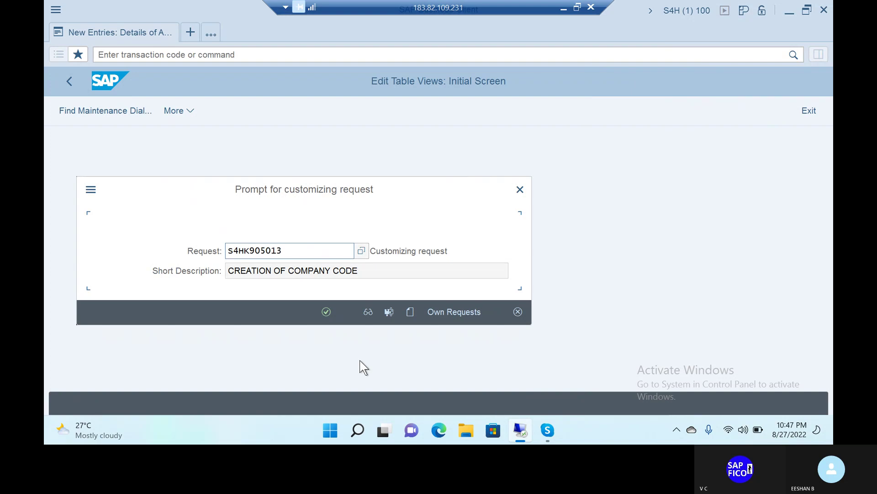
click(325, 311)
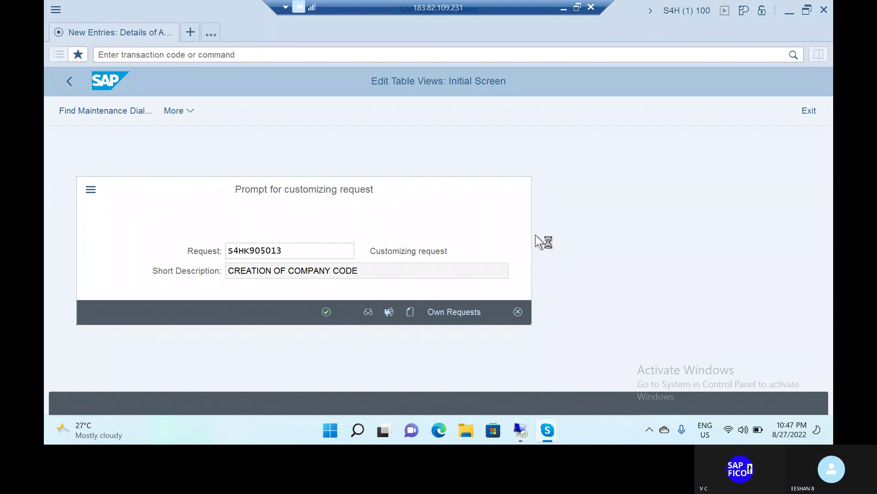
Confirm the request to finish saving TAT1, then return to SAP Easy Access with /N
key(Return)
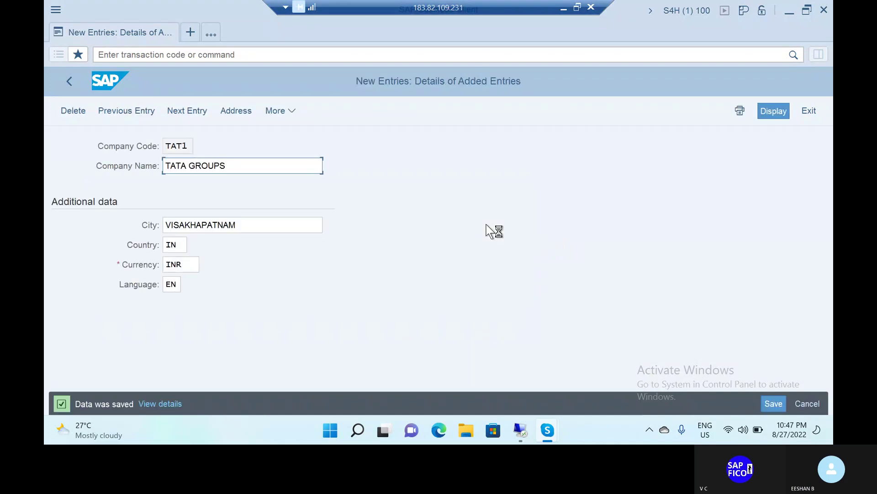
click(189, 54)
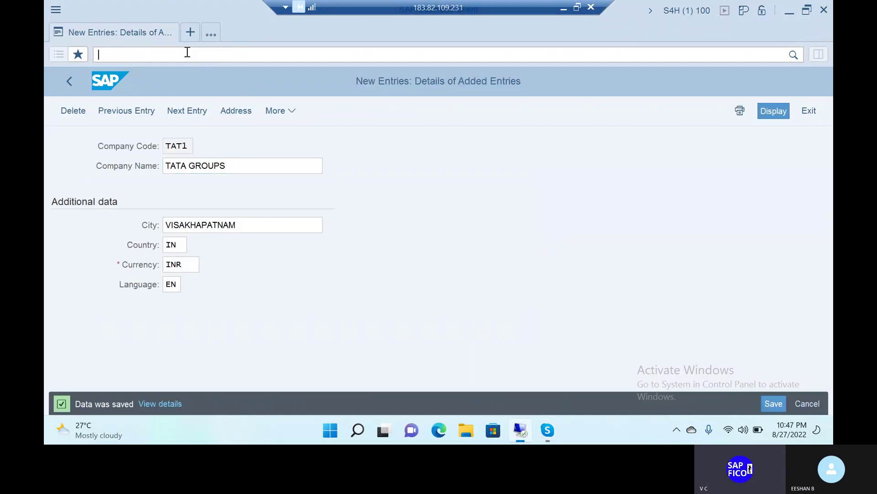
text(OX16)
key(Return)
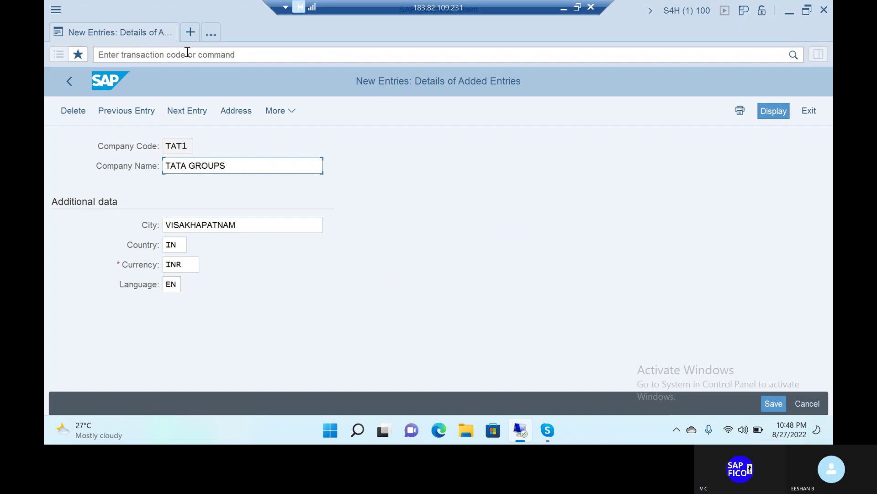
click(187, 52)
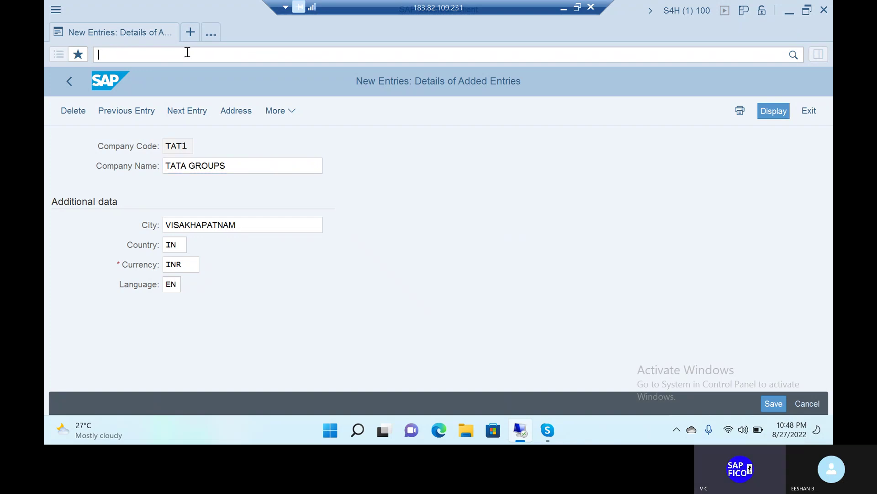
text(/N)
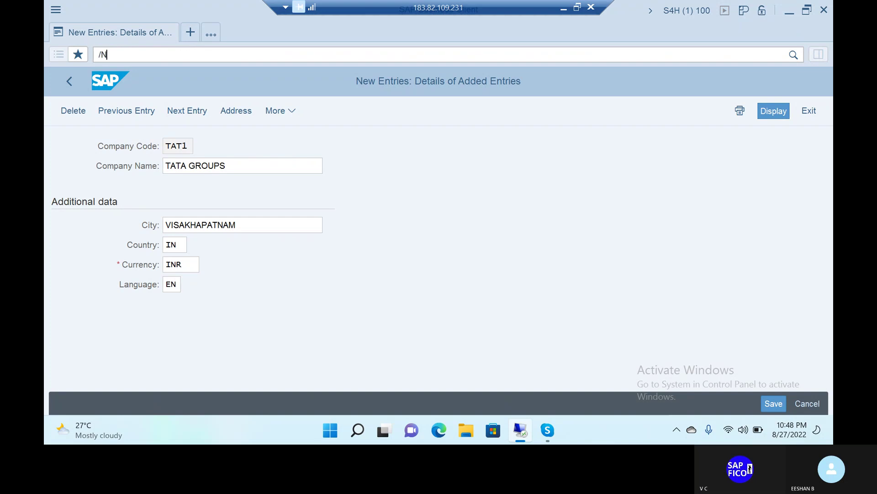
key(Return)
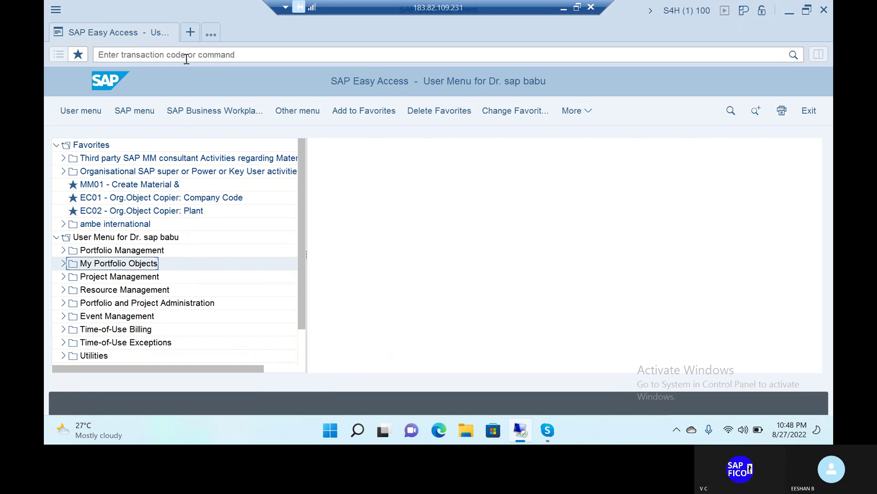
Open the company code assignment table with OX16 and position it on TAT1
click(184, 55)
text(OX16)
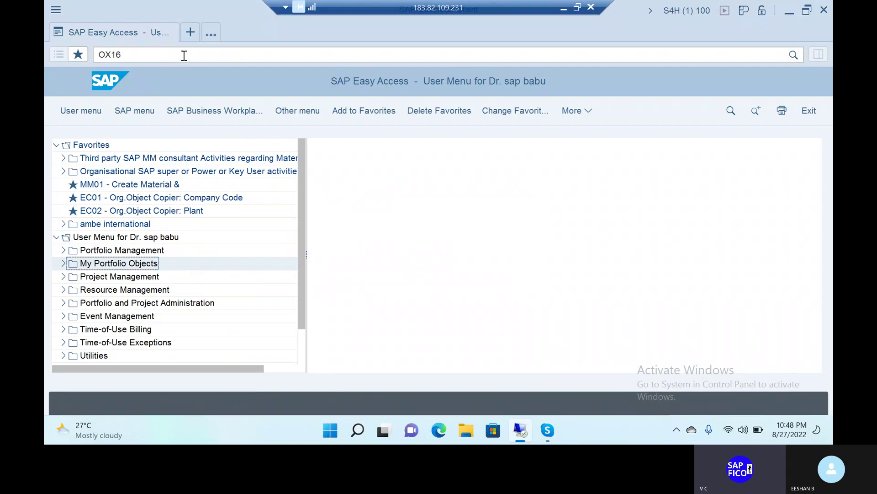
key(Return)
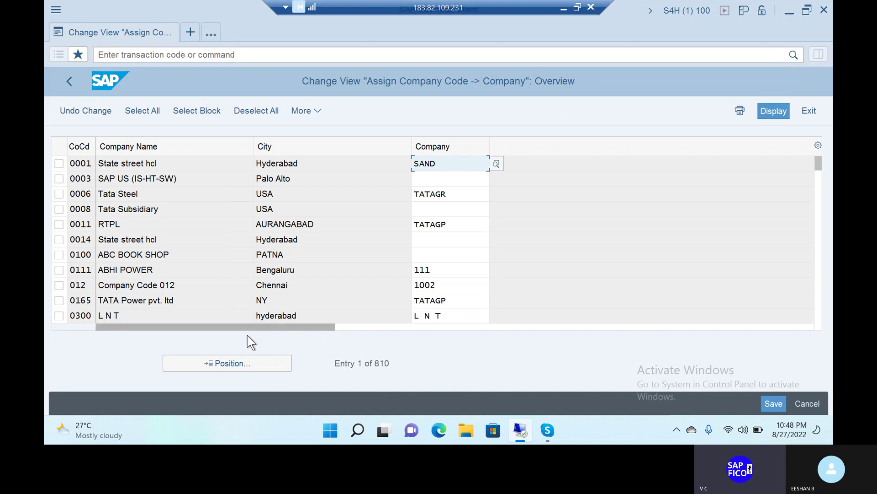
click(248, 365)
click(232, 273)
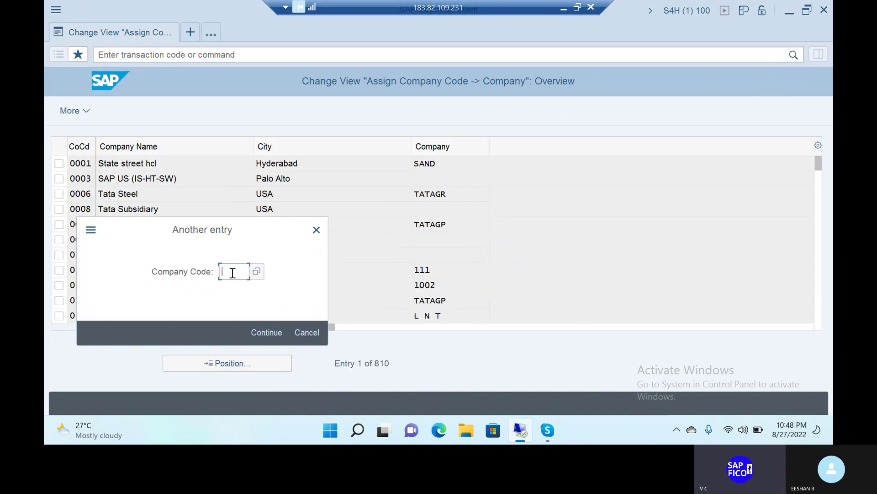
text(TAT1)
click(270, 330)
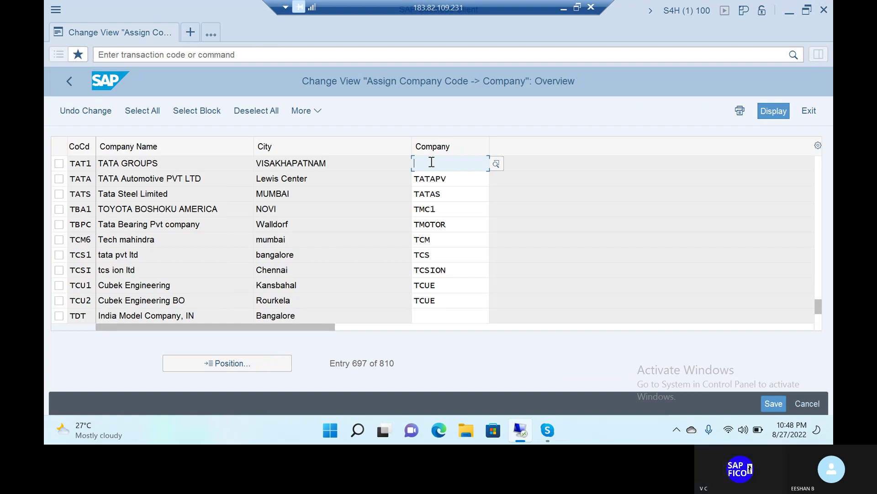
Assign company TATACO to TAT1 and save under the customizing request
text(TATCO)
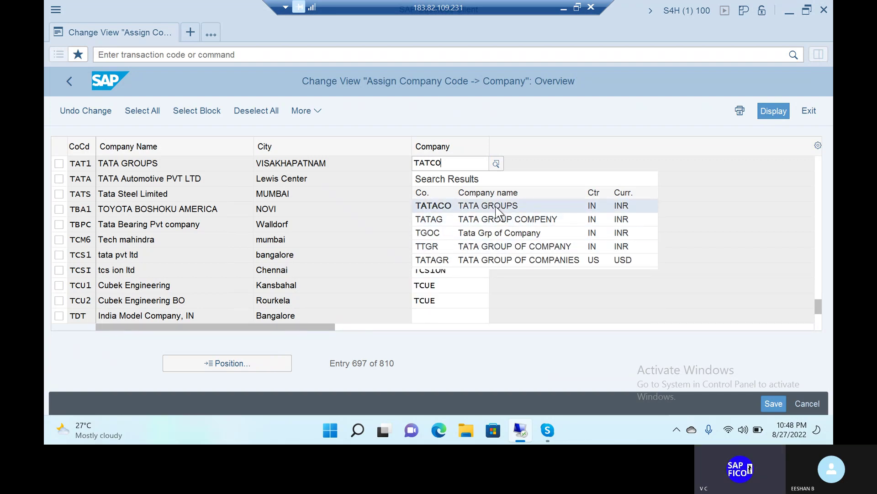
click(496, 205)
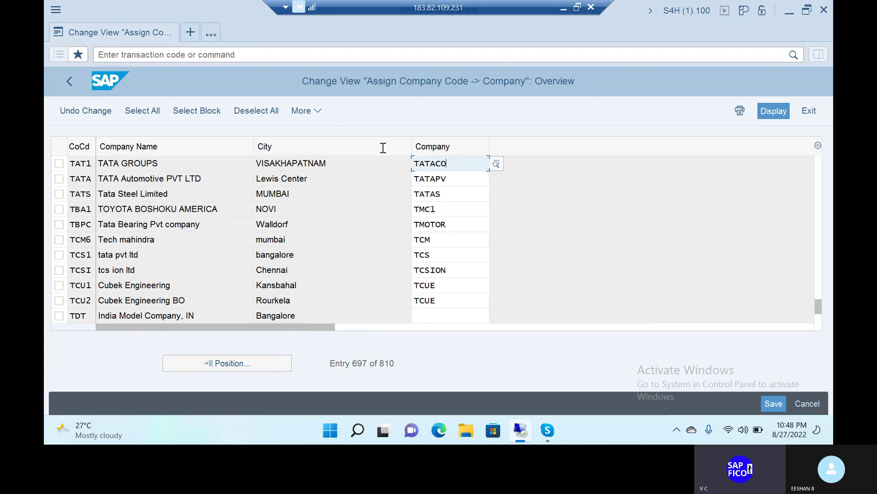
click(765, 401)
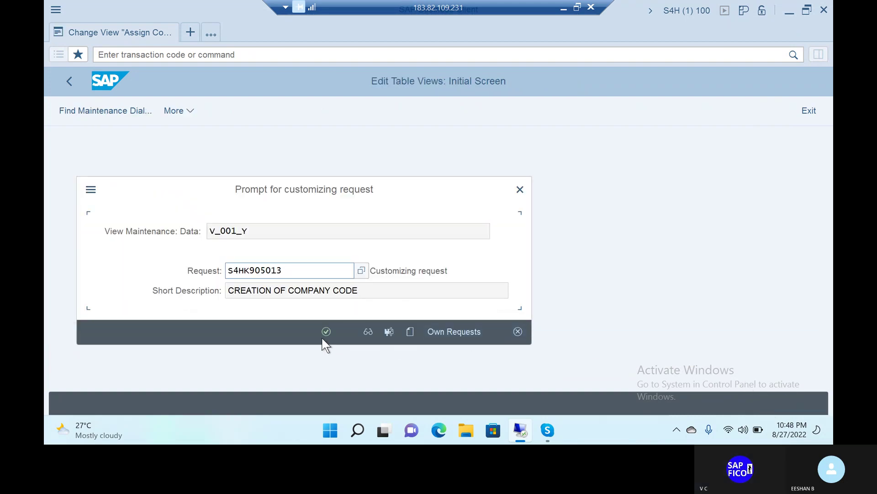
click(325, 331)
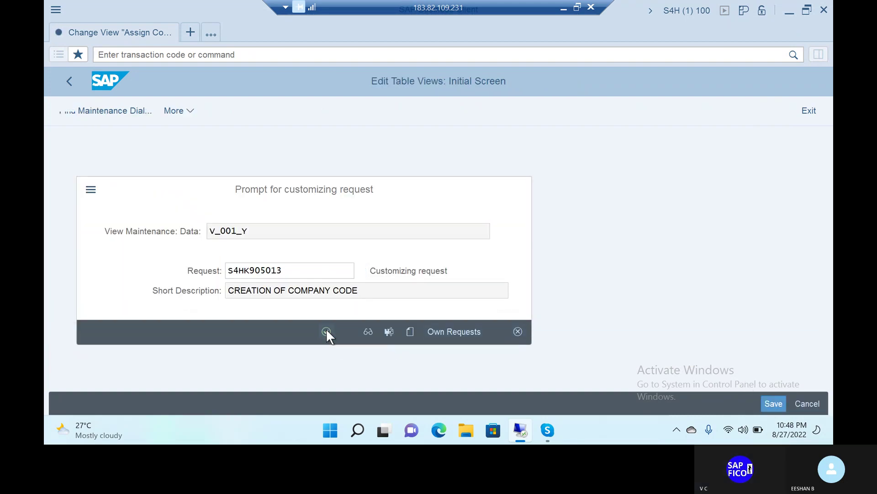
click(215, 53)
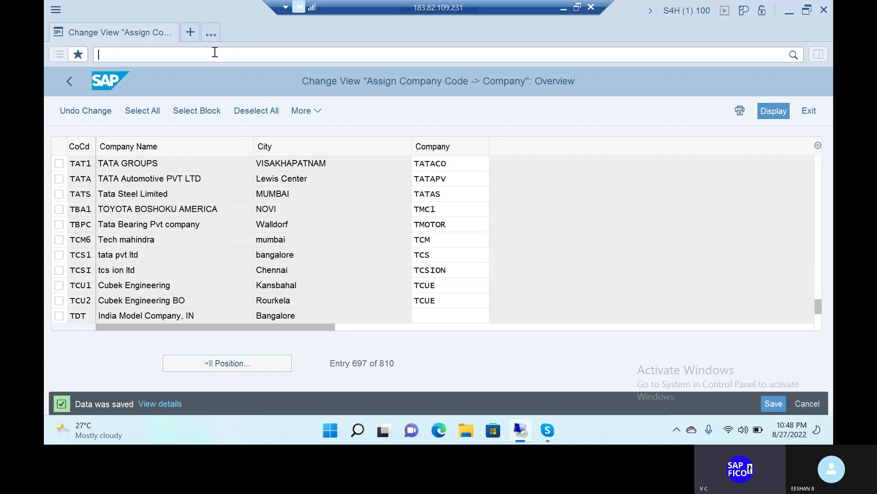
Return to the main menu and open the business areas overview with OX03
text(/n)
key(Return)
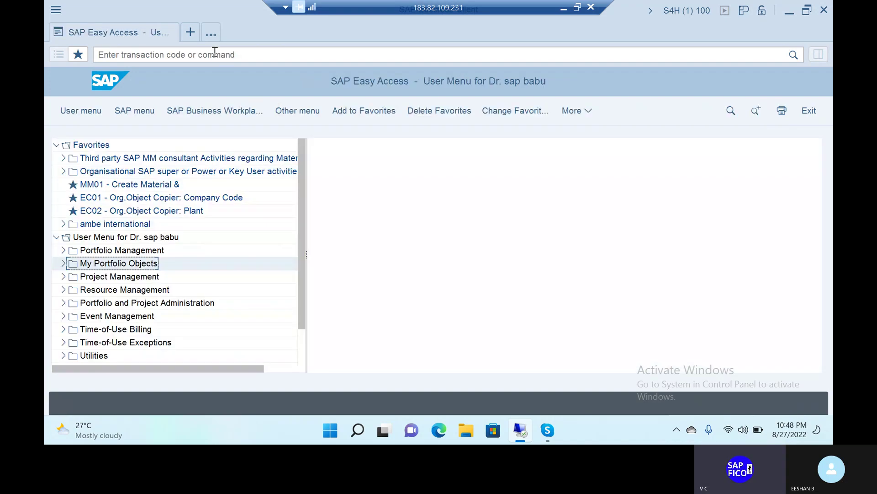
click(215, 53)
click(215, 52)
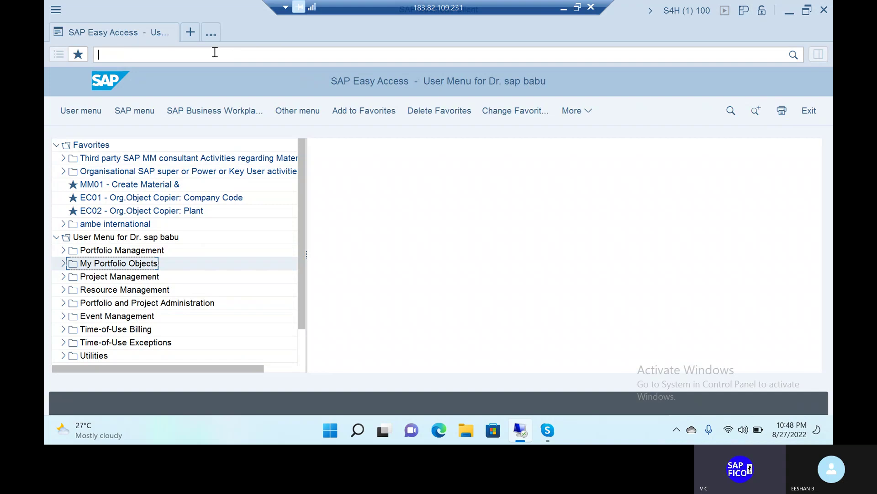
text(OX03)
key(Return)
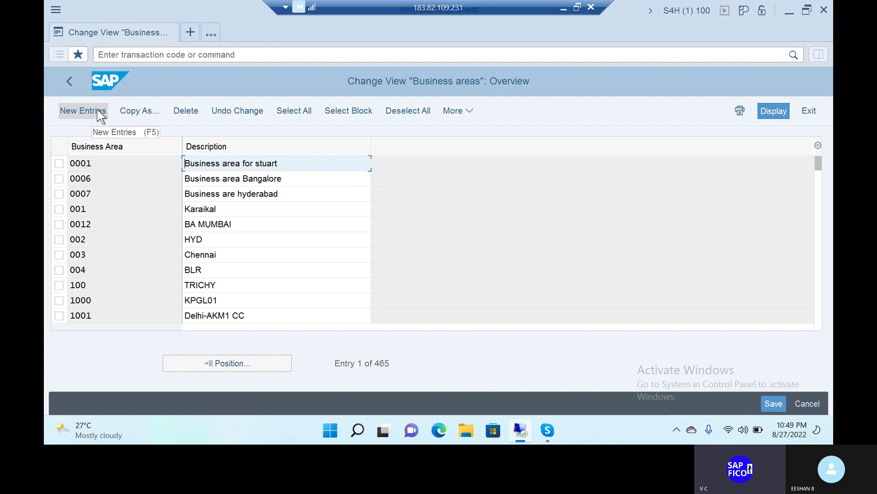
Add business area TABA, described BUSINESS AREA FOR TATCO, and save under the request
click(100, 115)
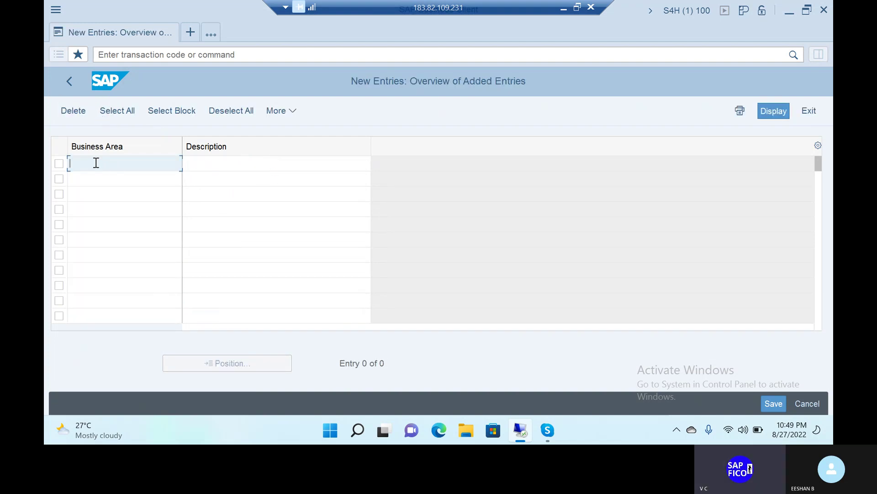
text(TABA)
click(228, 166)
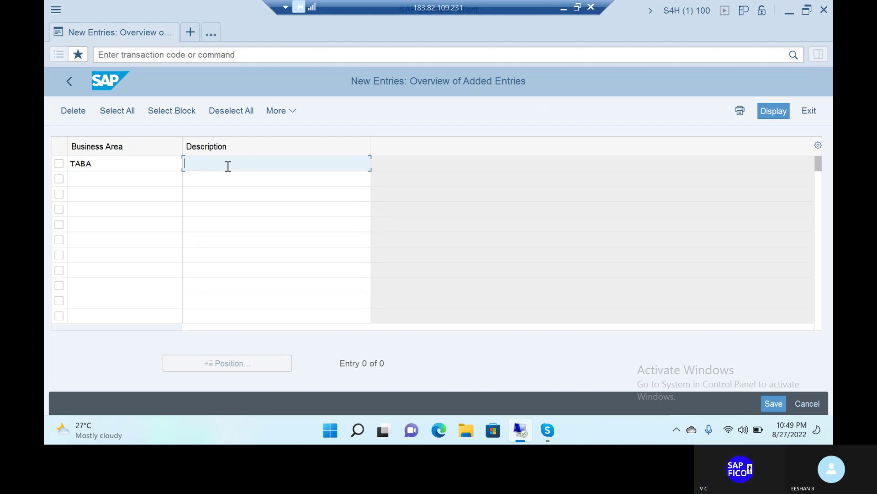
text(BU)
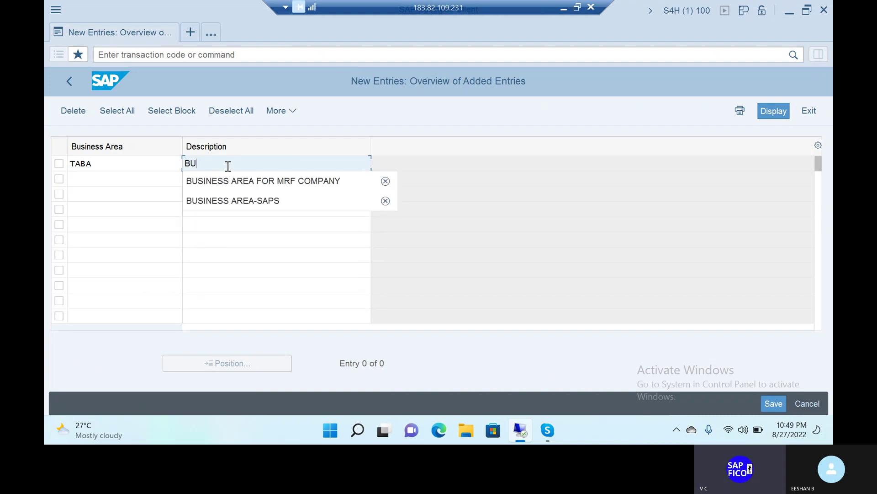
text(SINESS AREA )
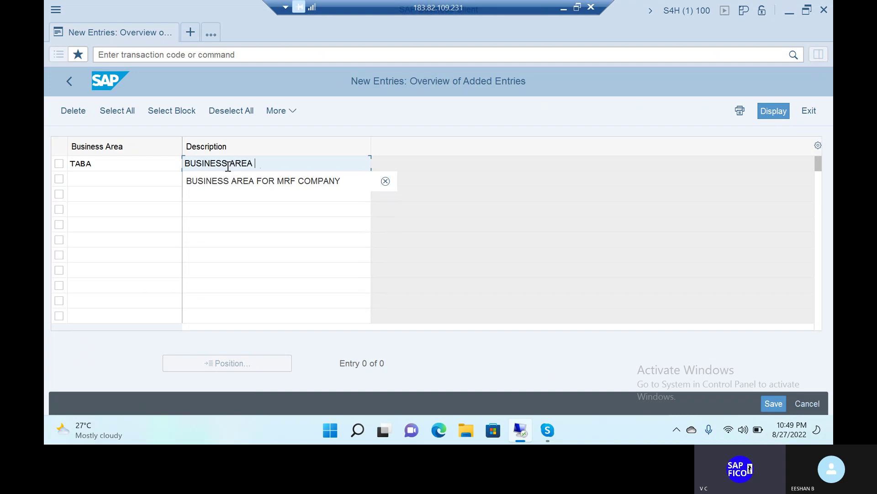
text(FOR TAT)
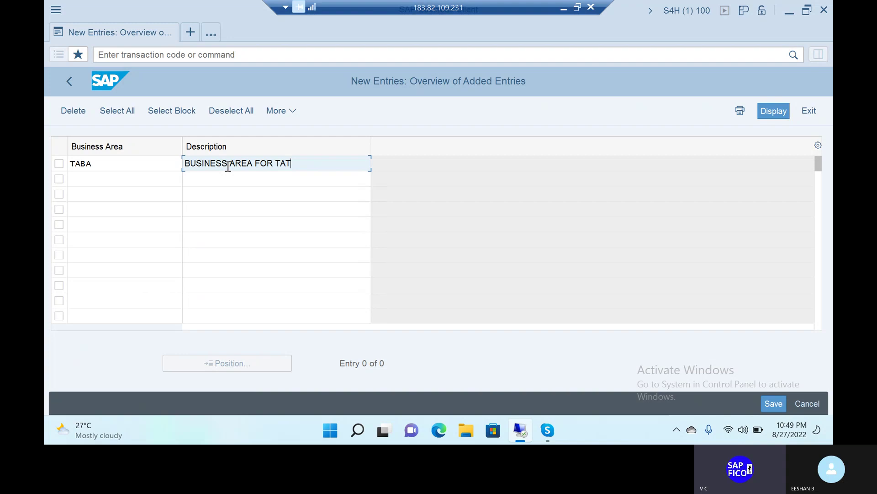
text(CO)
click(767, 399)
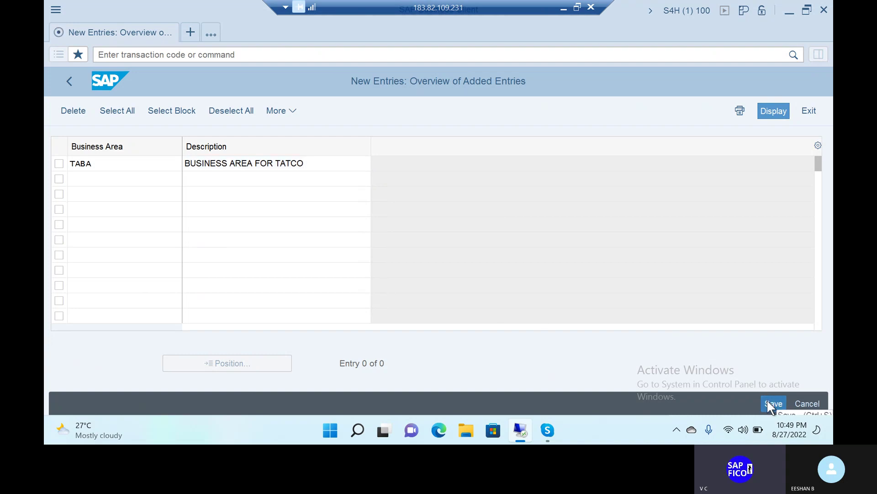
click(325, 332)
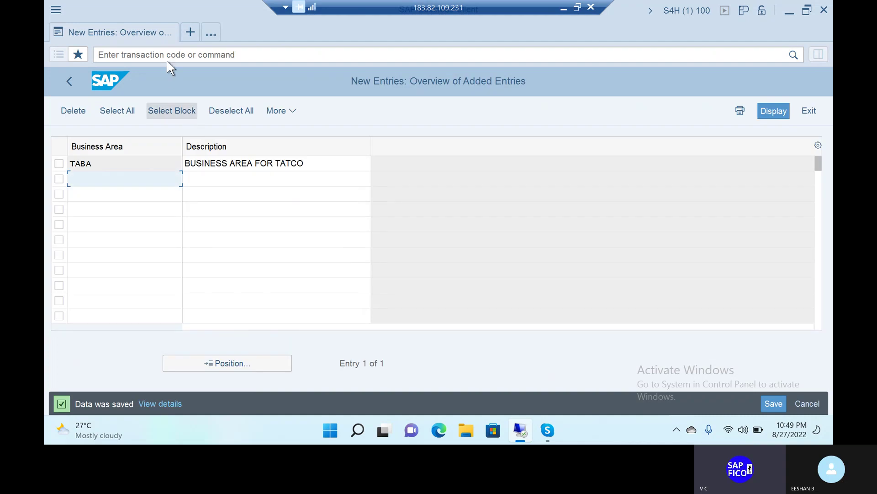
click(169, 53)
Run FM_FUNCTION from the main menu and enter TATAFA as the functional area
text(/n)
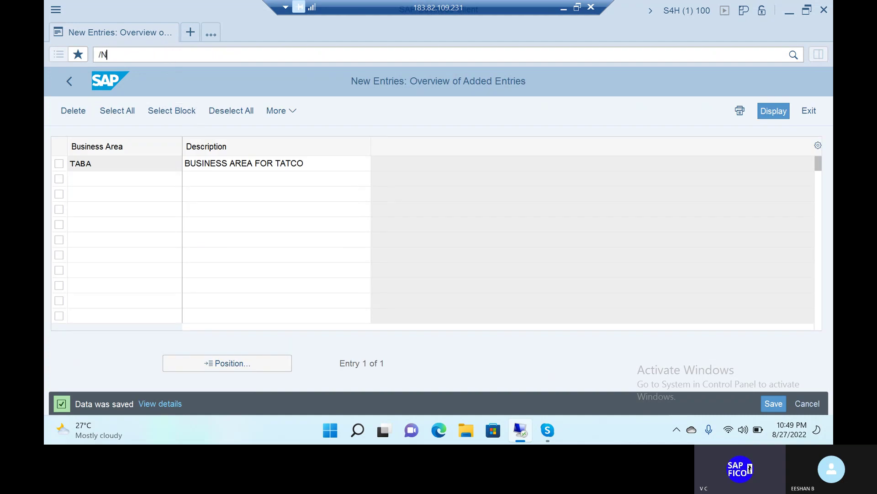
key(Return)
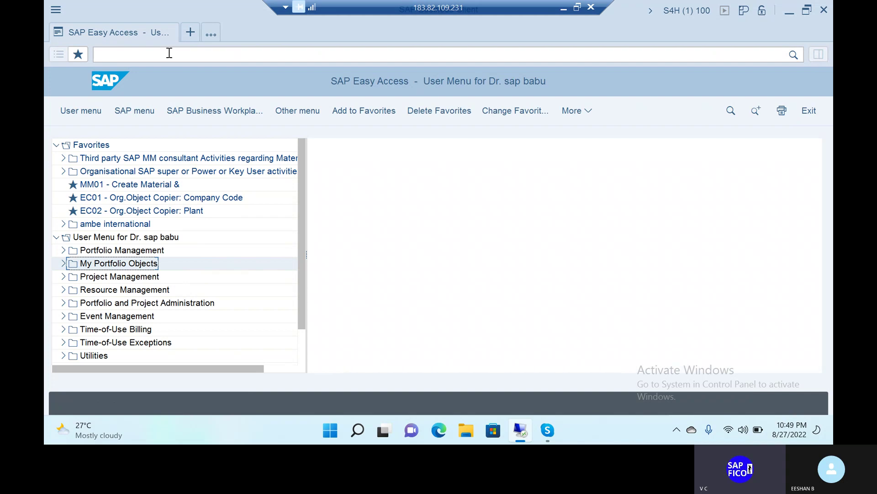
text(FM_)
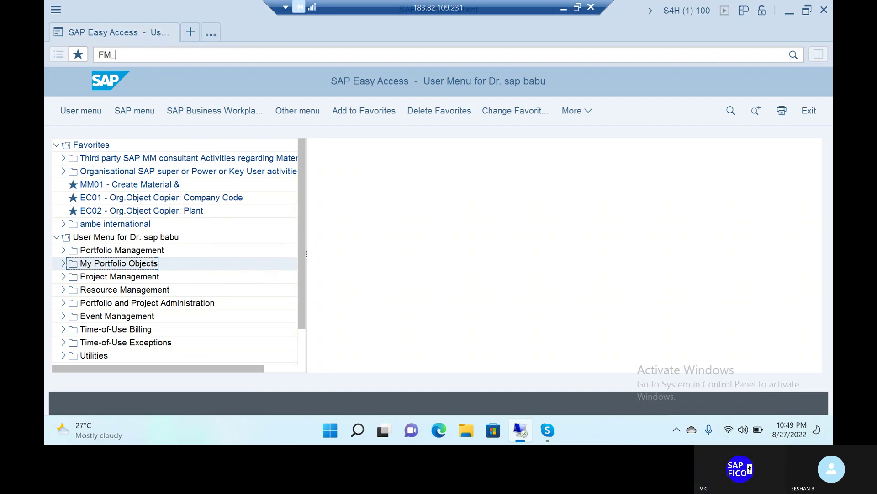
text(FUNCTION)
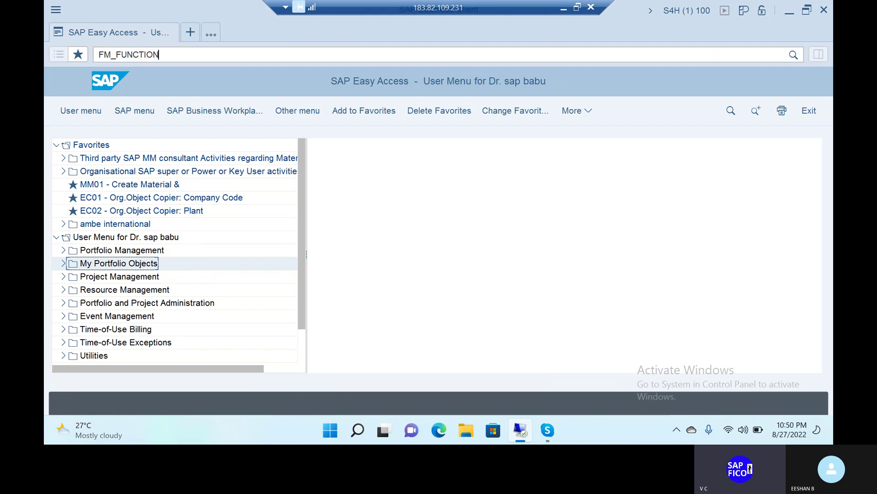
key(Return)
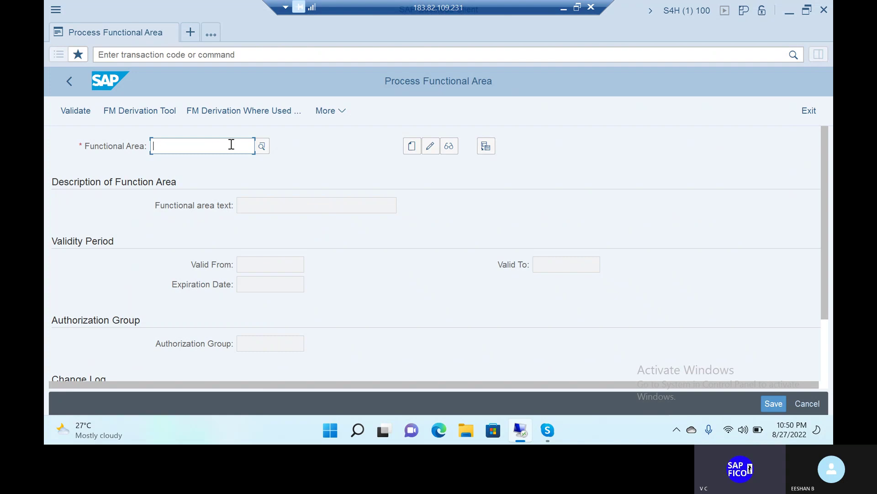
text(TATA)
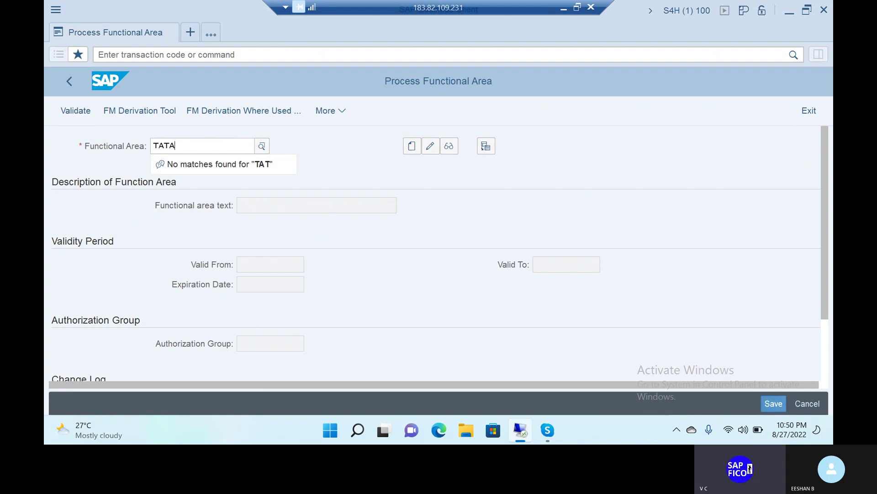
text(FA)
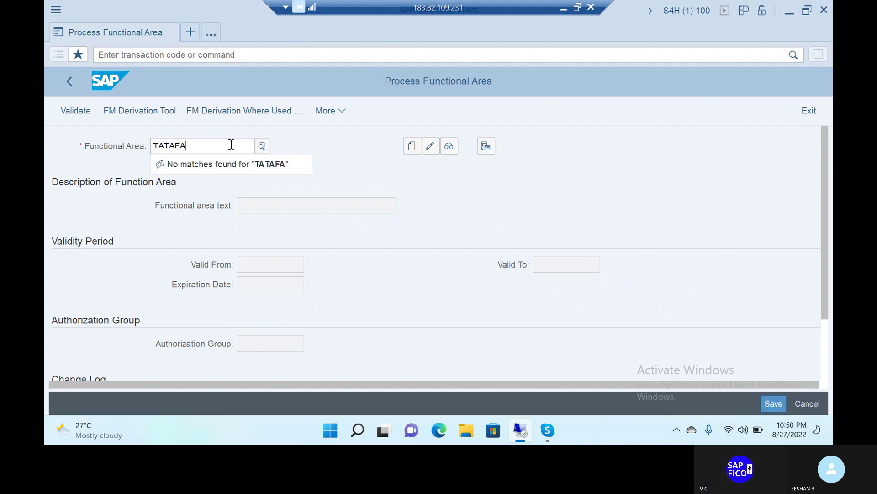
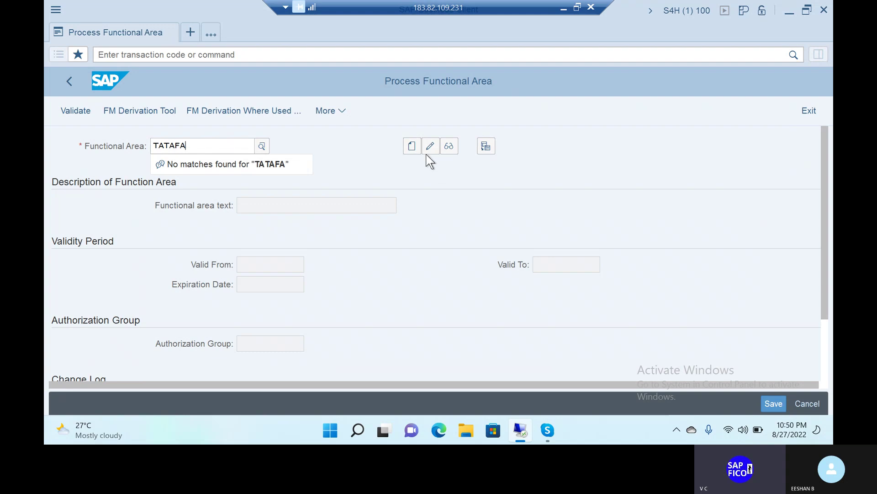
Create functional area TATAFA with the description 'BUSINESS AREA FOR TATA'
click(412, 147)
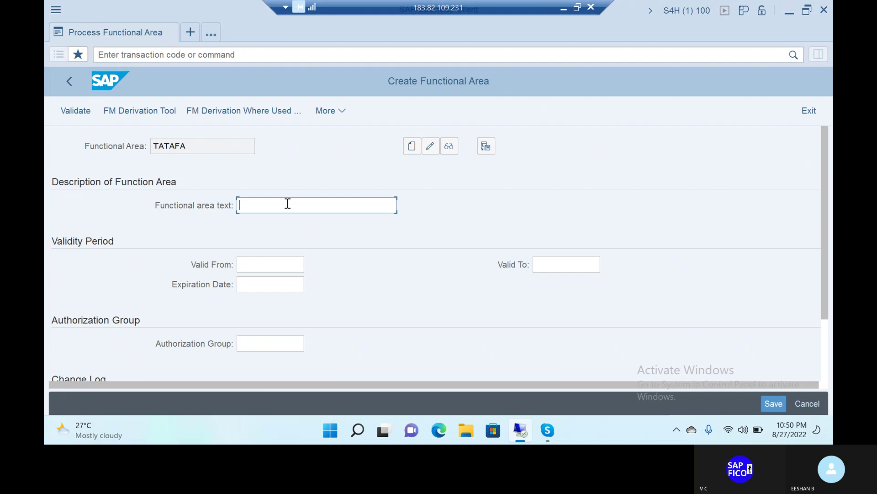
text(BUSINESS AREA FOR T)
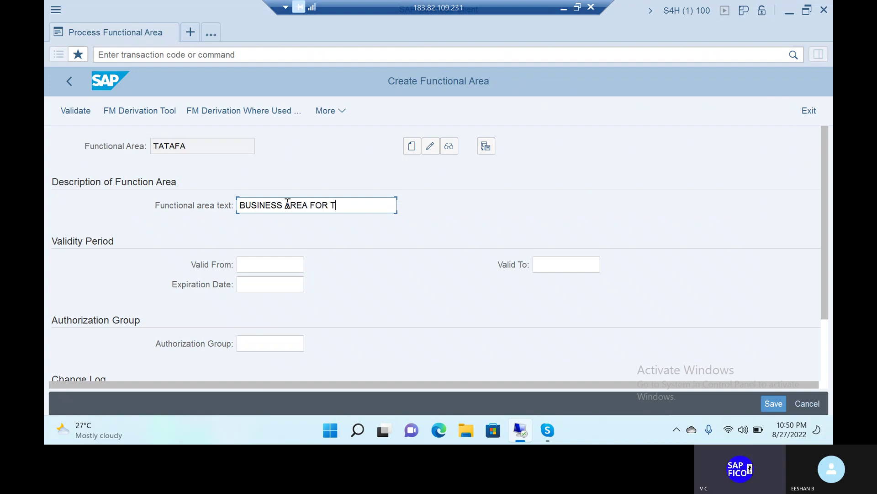
text(ATA)
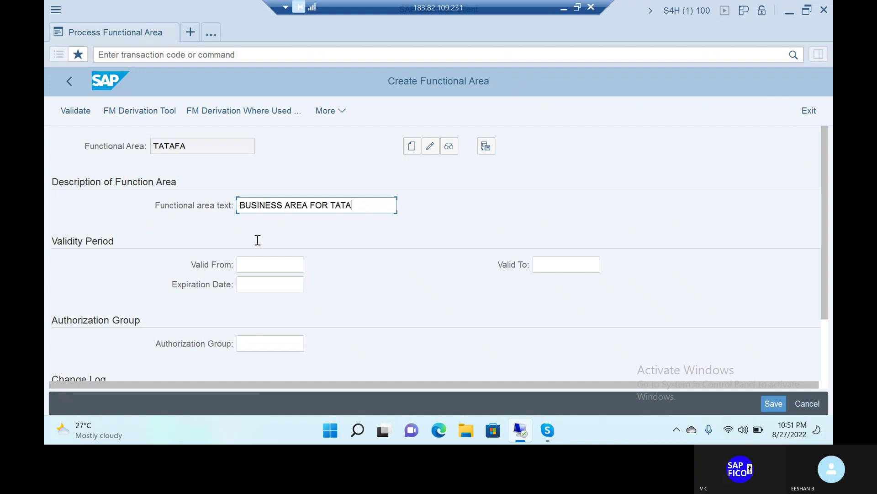
Make TATAFA valid from 27.08.2022 to 27.08.2023, expiring 27.08.2023
click(267, 269)
text(2)
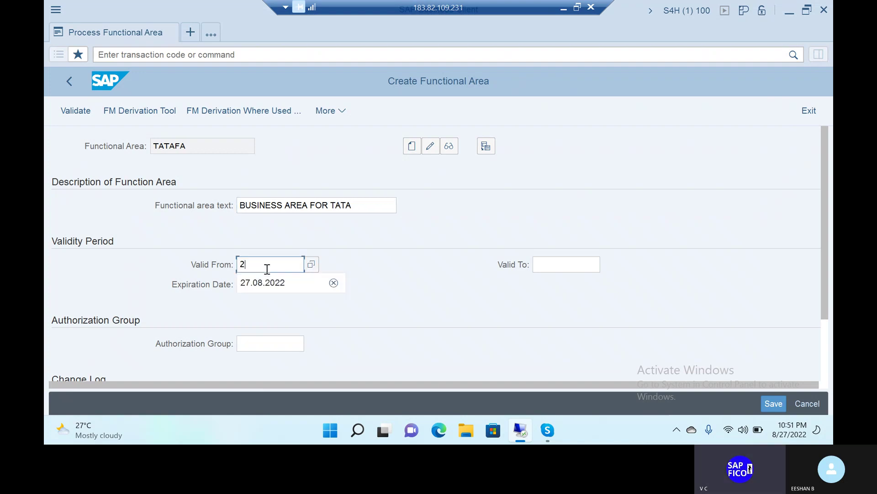
text(7.08.2022)
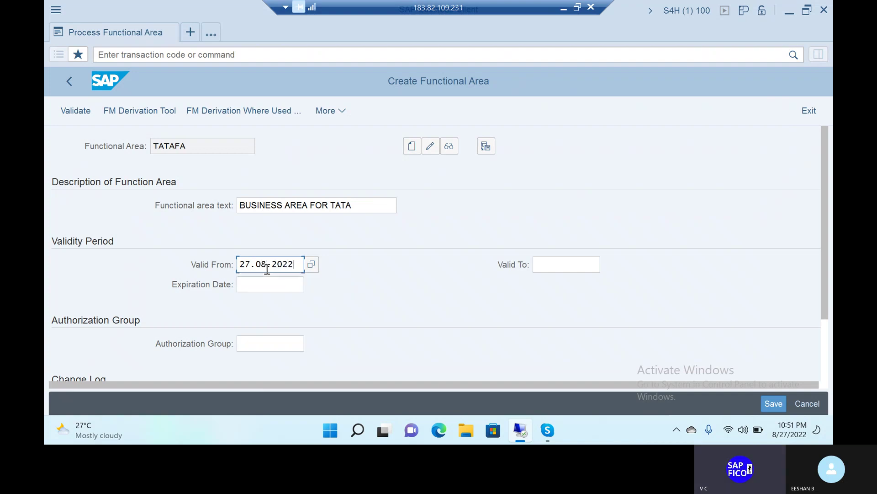
click(578, 269)
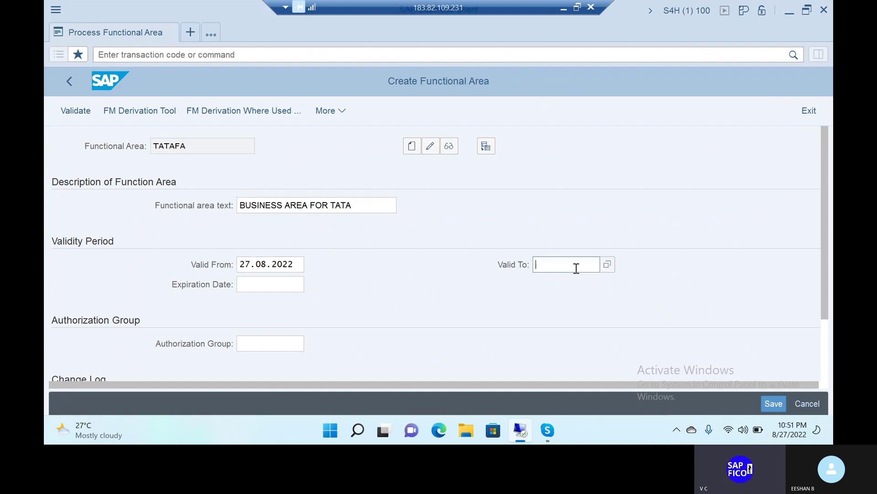
text(27.08.2)
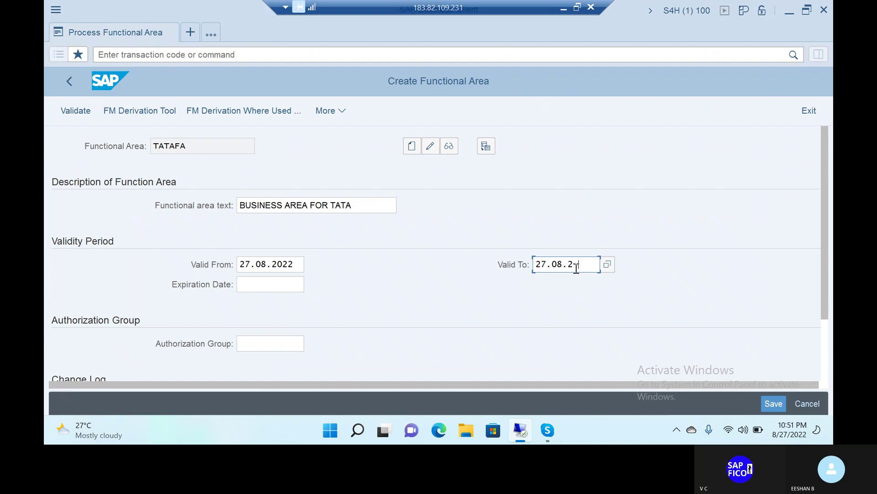
text(022)
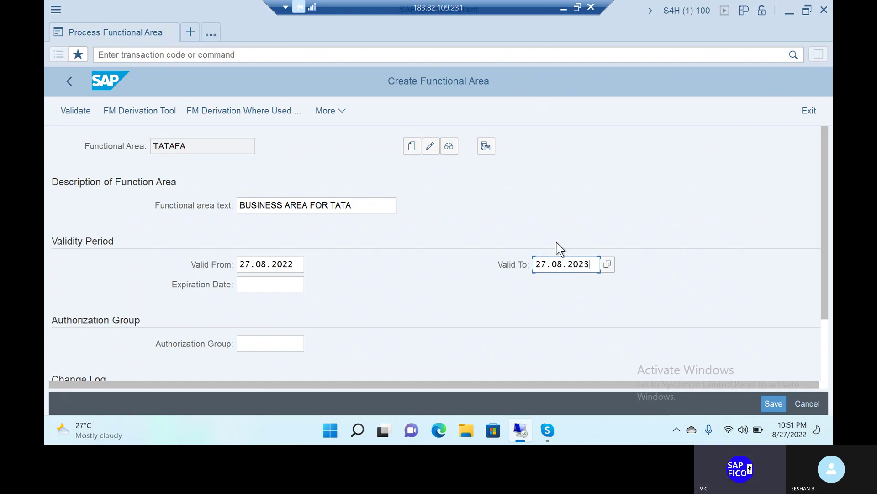
click(277, 282)
text(2)
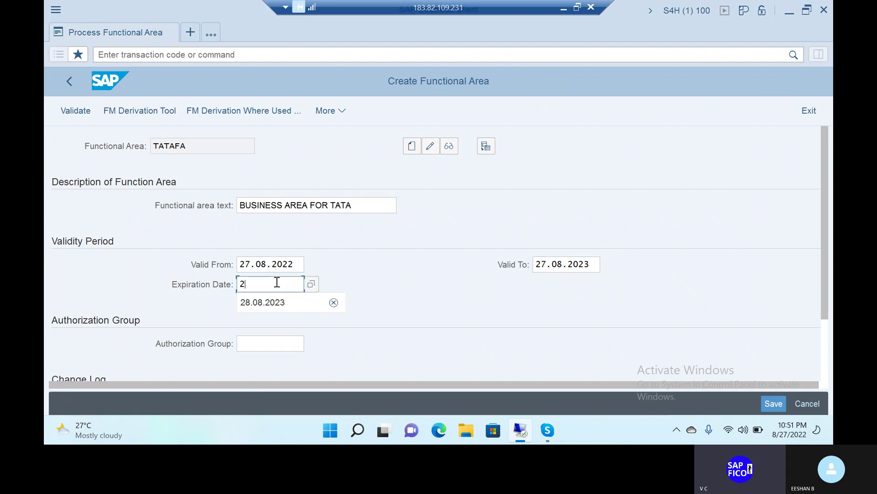
text(7)
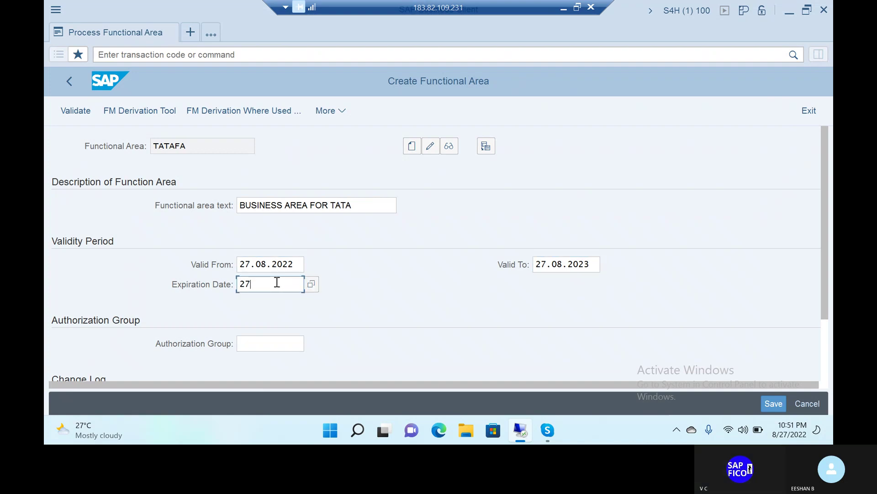
text(.08.)
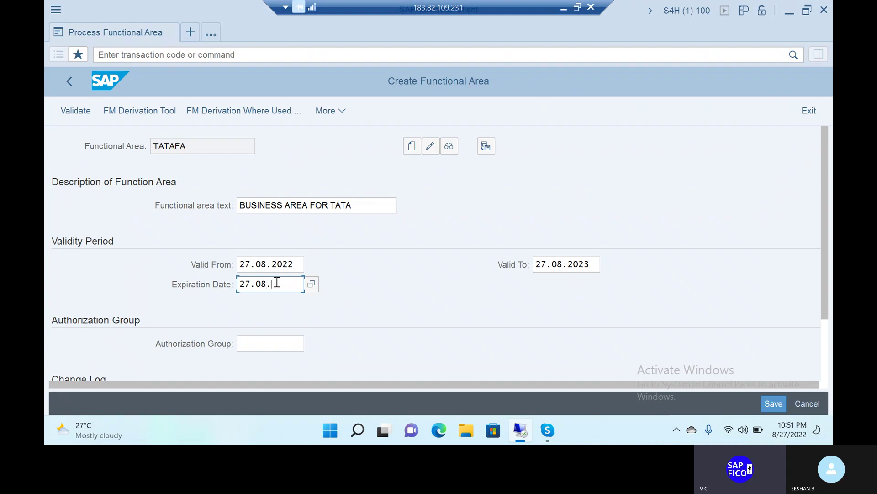
text(2023)
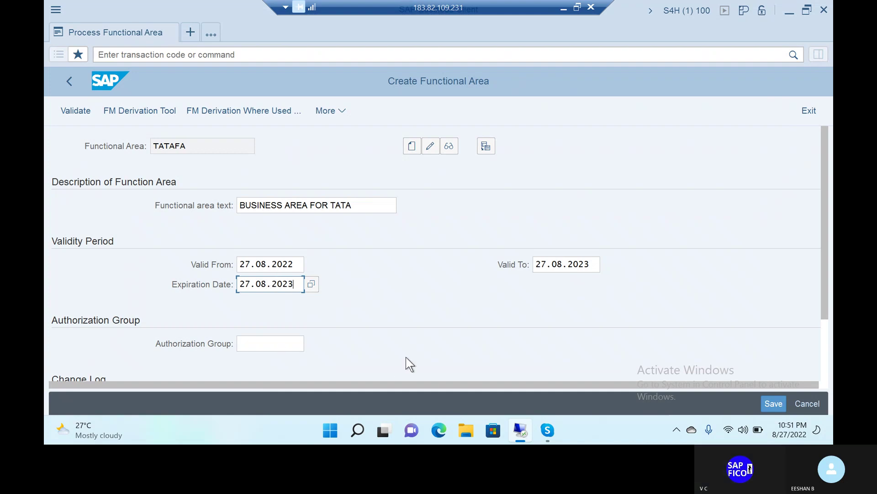
scroll(393, 312, down, 3)
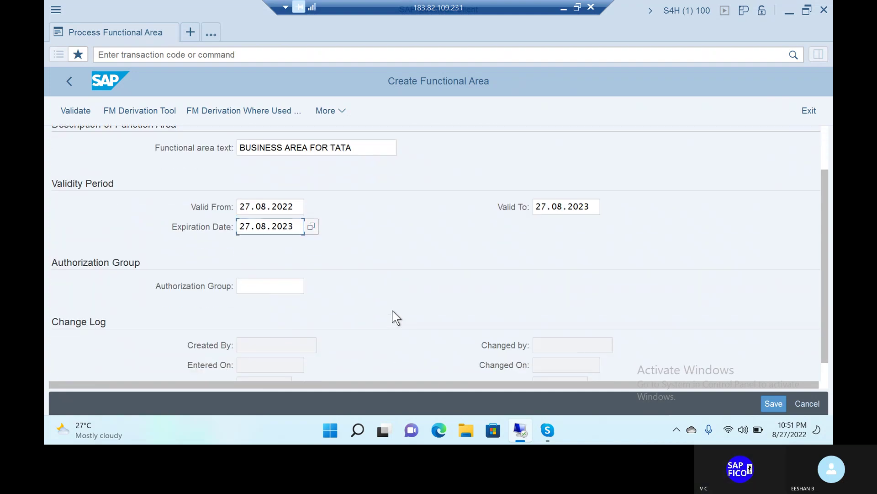
scroll(394, 316, up, 3)
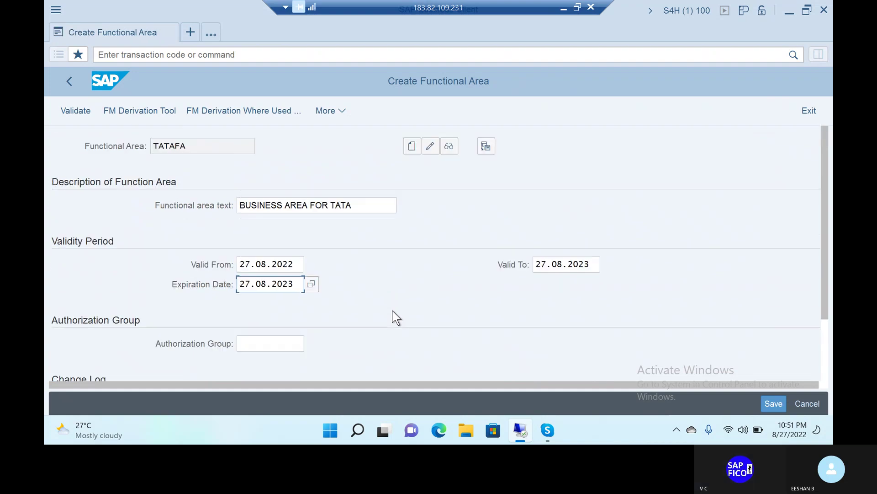
scroll(395, 317, down, 1)
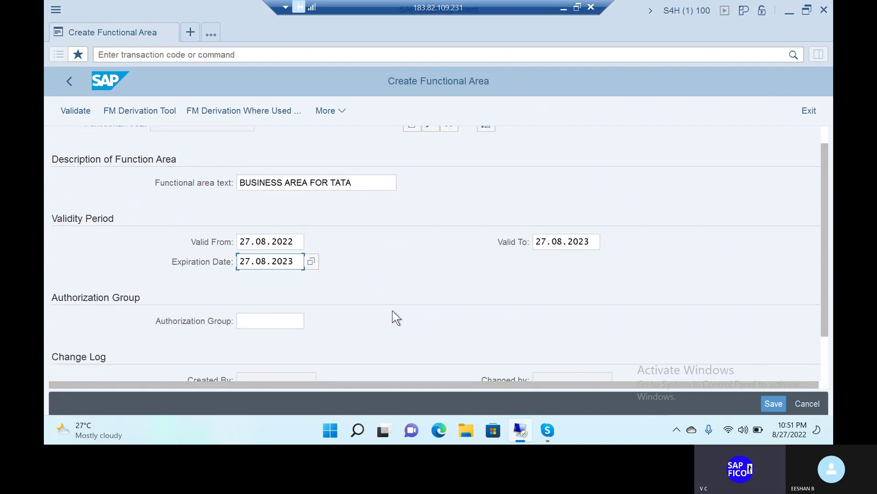
scroll(395, 317, down, 3)
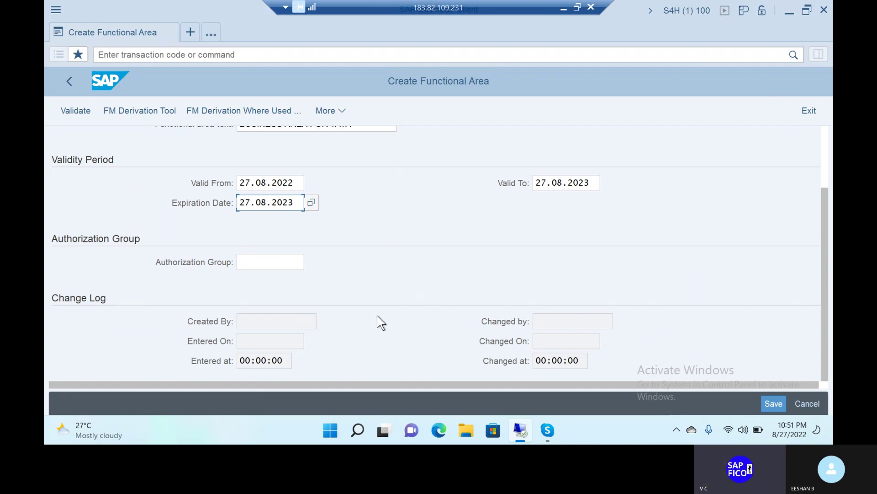
Save TATAFA and review its change log showing creation on 28.08.2022 at 03:59:59
click(771, 404)
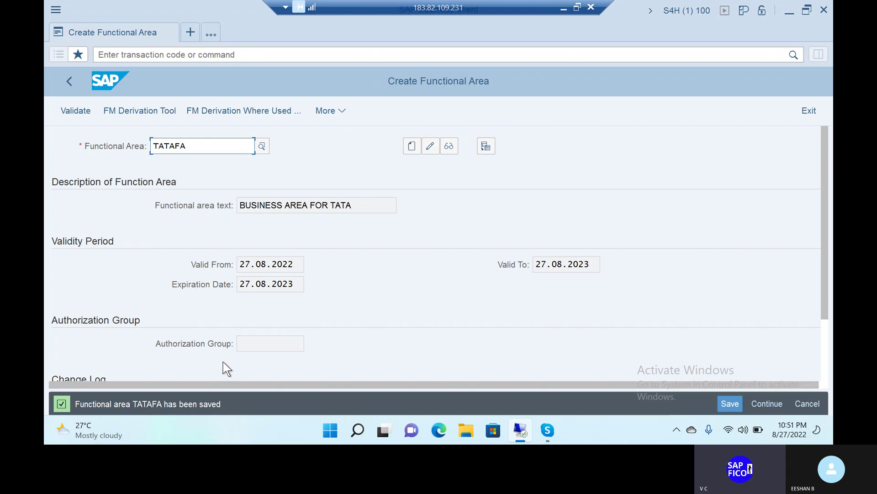
scroll(223, 361, down, 2)
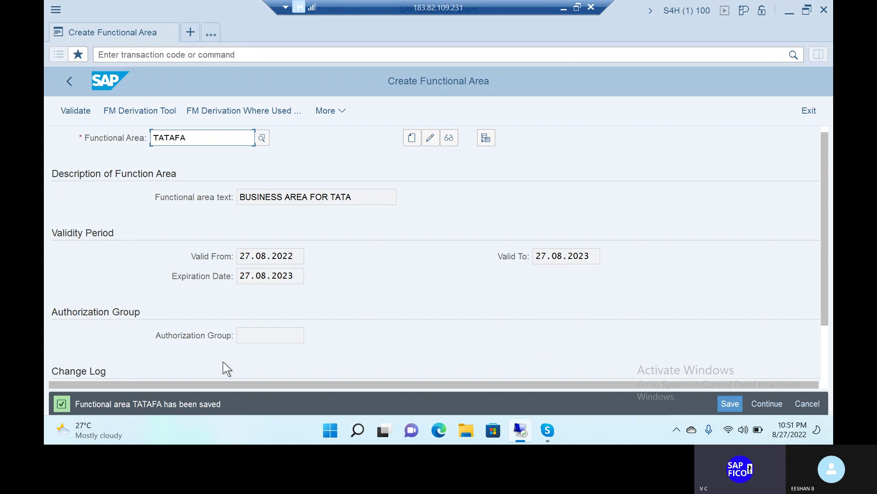
scroll(223, 361, down, 1)
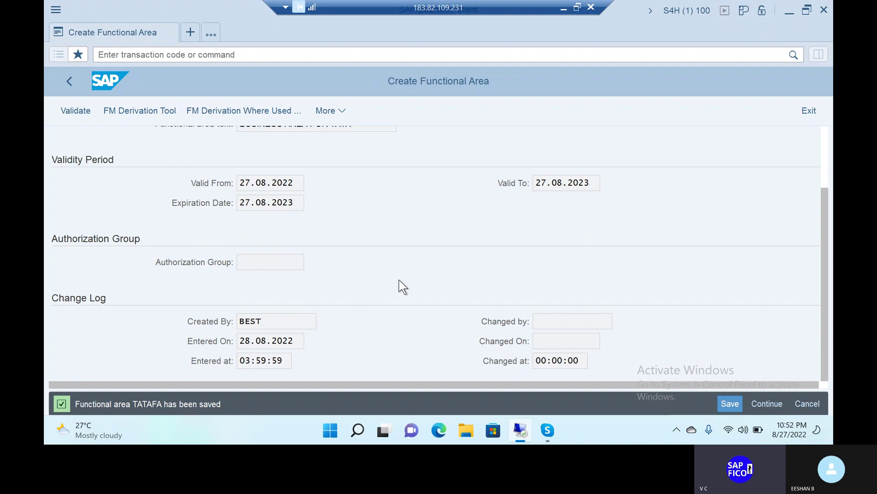
scroll(399, 281, up, 3)
Go back to the main menu, run OB45, and start a new credit control area entry
click(201, 55)
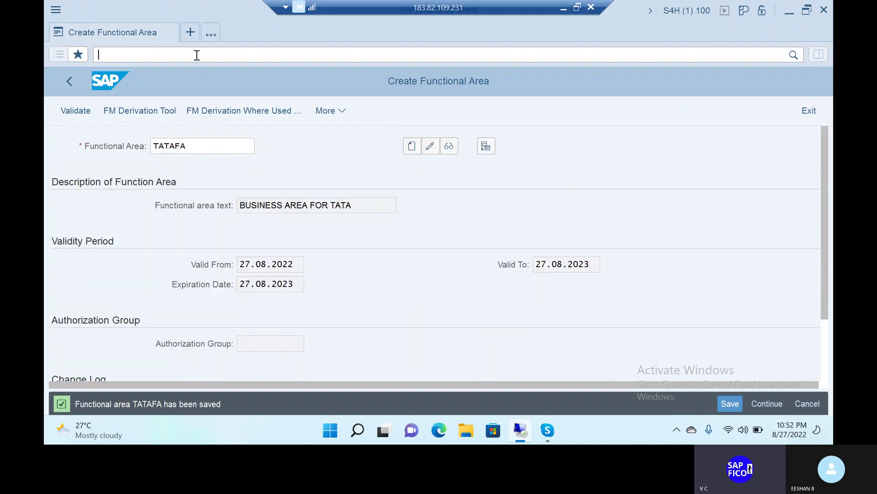
text(/n)
key(Return)
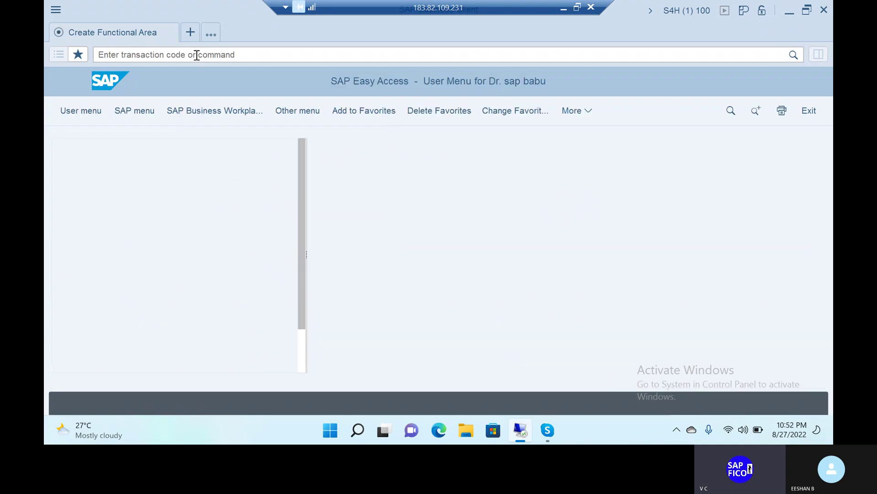
text(O)
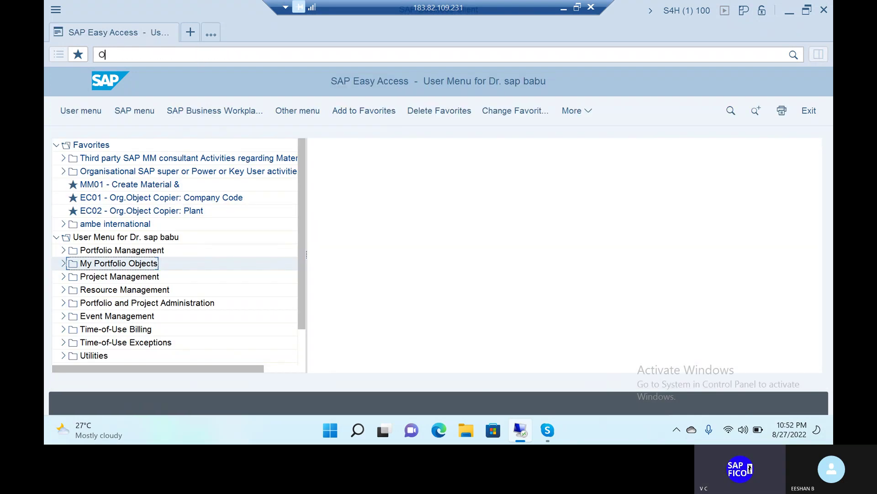
text(B45)
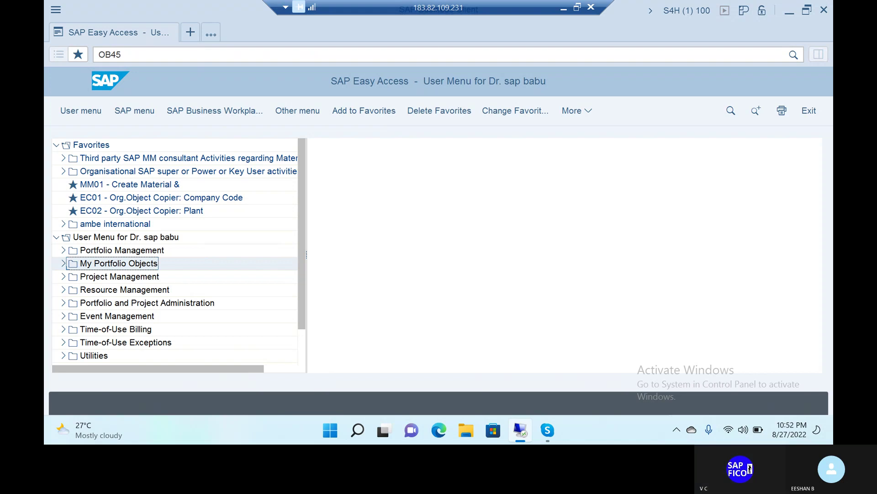
key(Return)
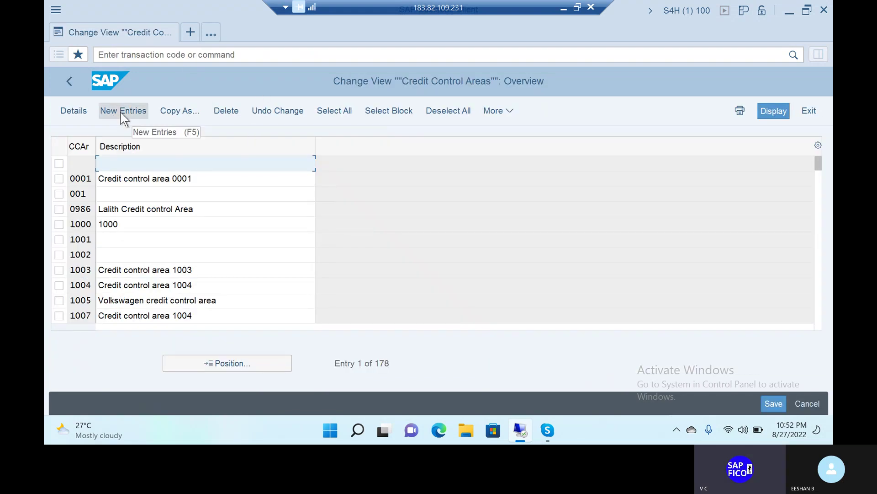
click(123, 113)
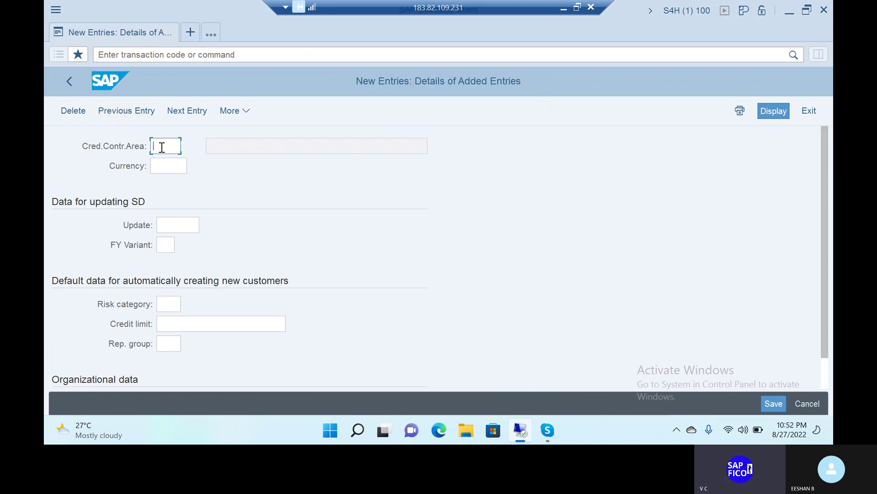
Enter credit control area key TACR with currency INR (Indian Rupee)
text(TAC)
key(BackSpace)
key(BackSpace)
text(CRA)
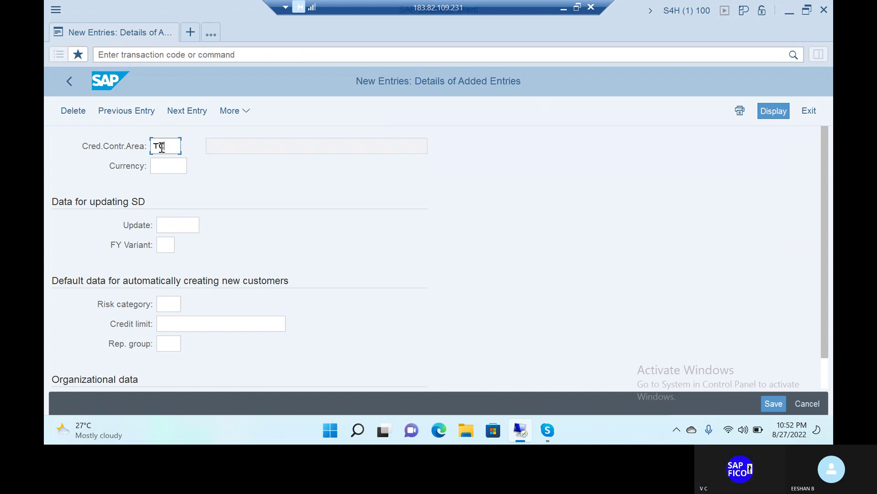
key(BackSpace)
key(BackSpace)
key(BackSpace)
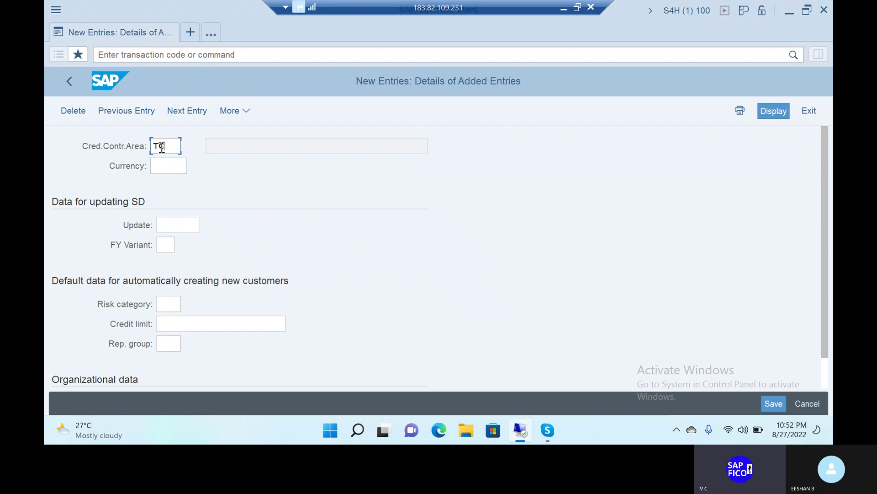
text(ACR)
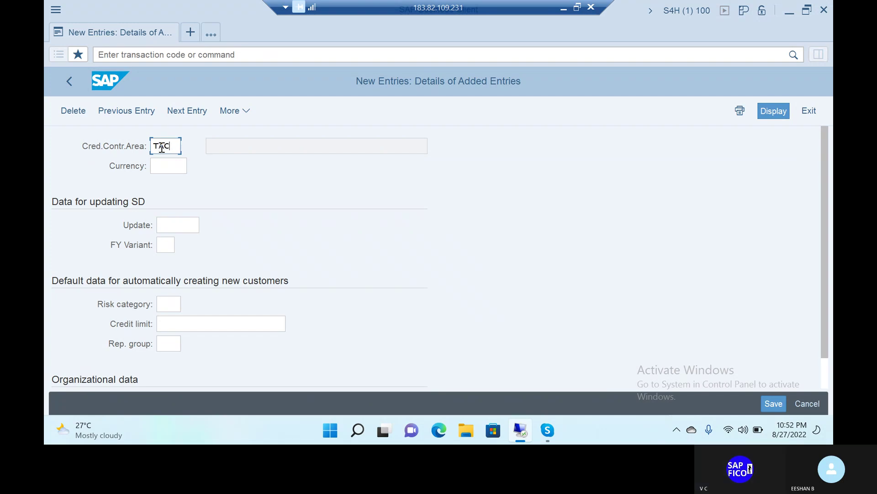
click(166, 163)
text(INR)
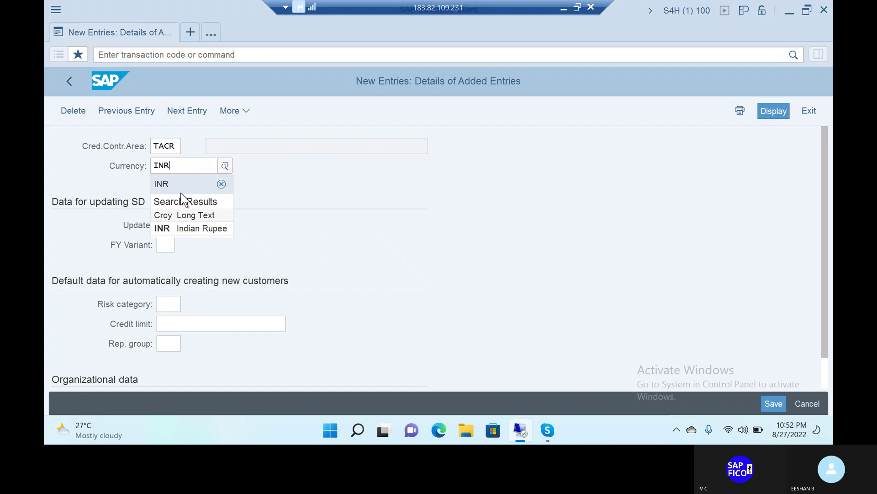
click(167, 228)
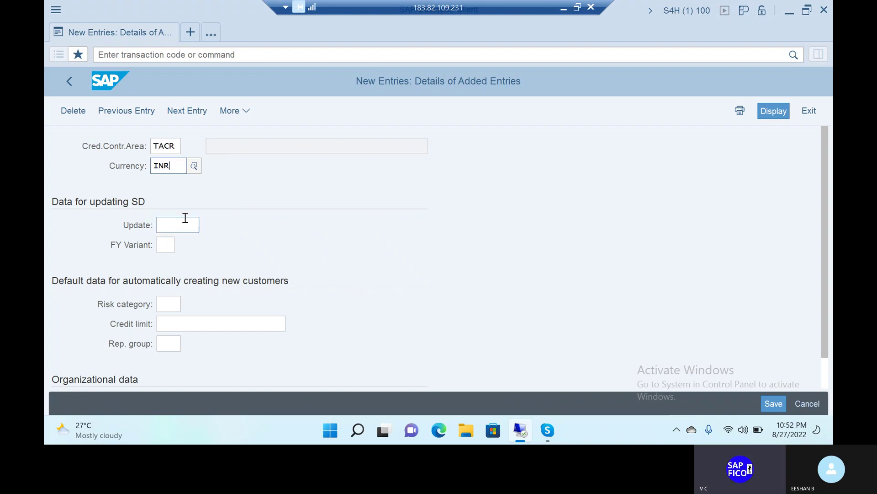
scroll(281, 210, down, 1)
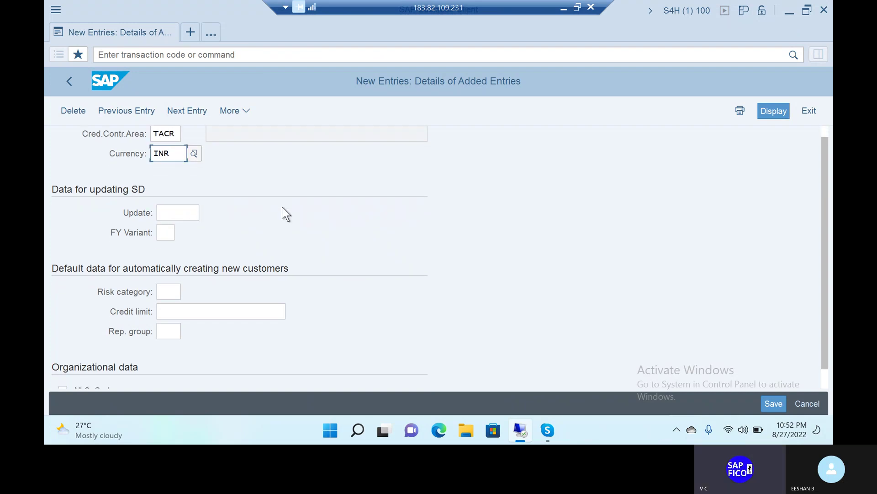
Set the default credit limit for new customers to 999999999
click(188, 313)
text(999)
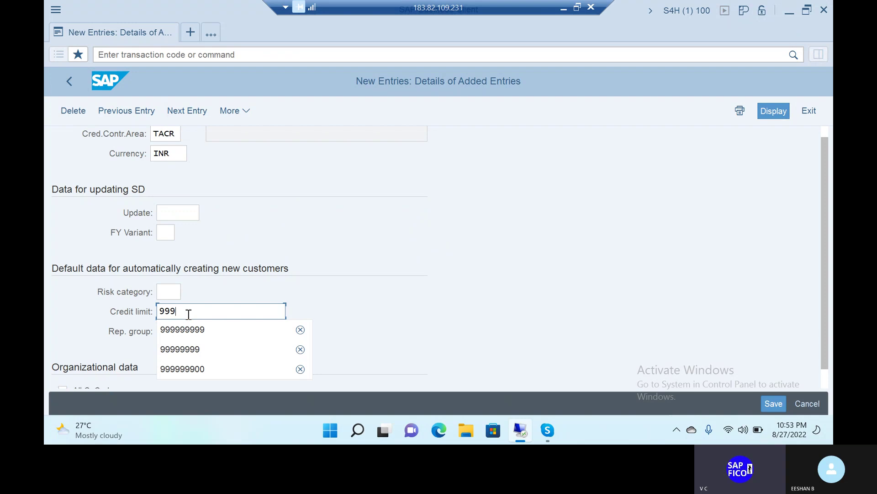
click(187, 331)
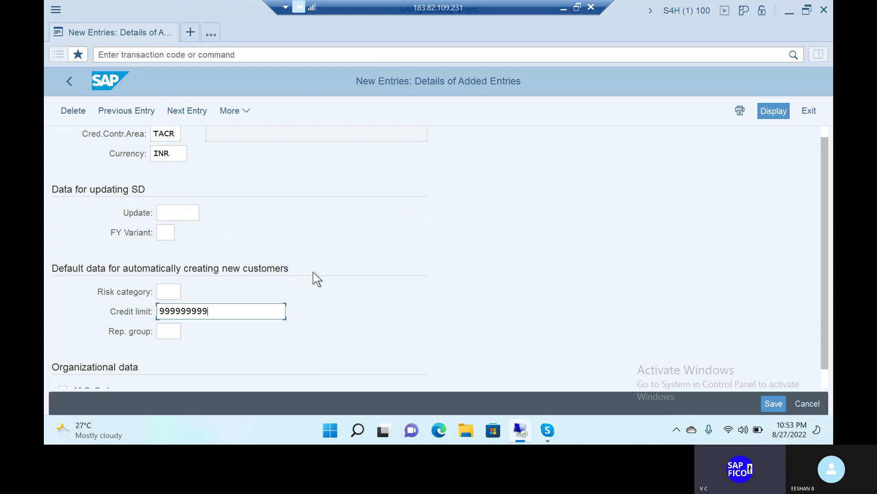
scroll(314, 275, down, 1)
scroll(301, 181, up, 1)
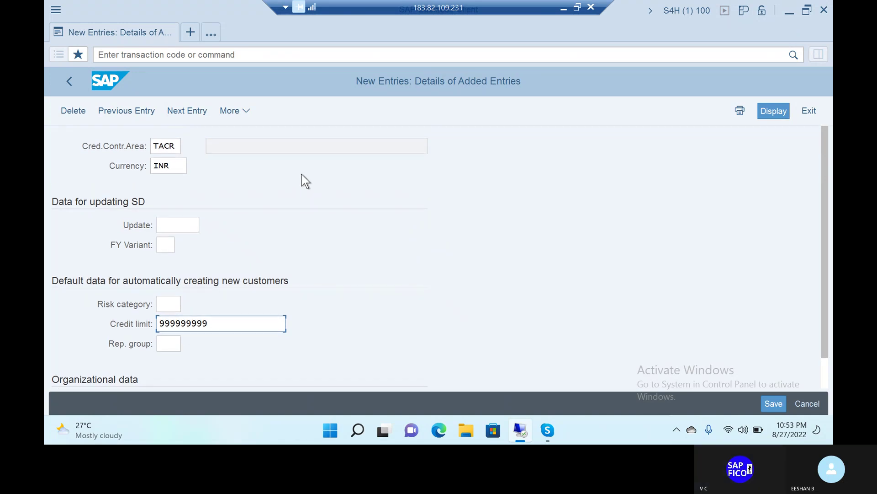
click(282, 145)
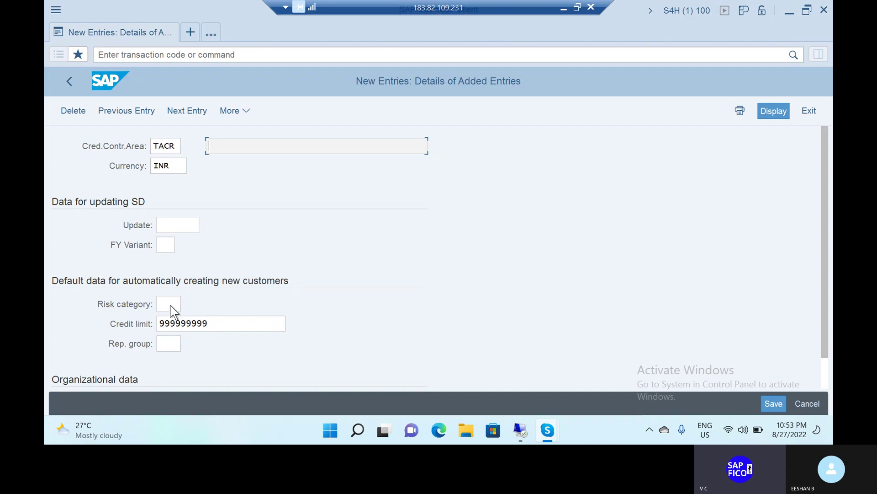
Search the risk category values, find none, and close the empty search
click(170, 304)
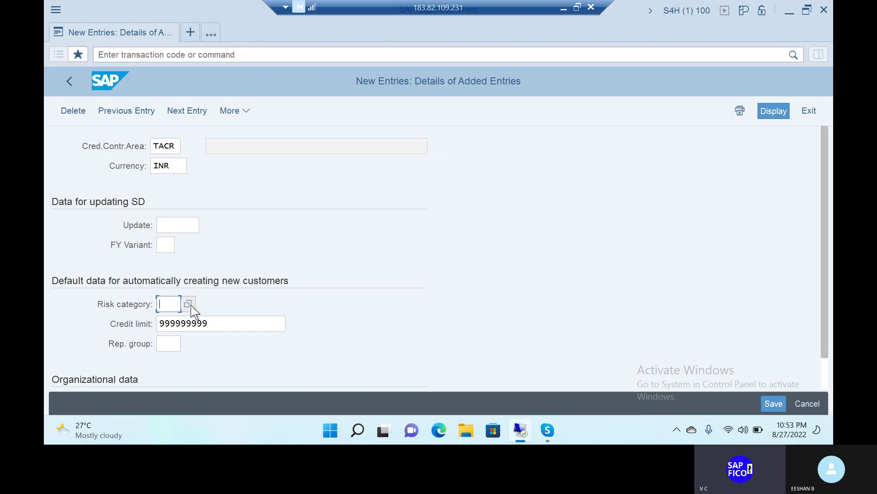
click(191, 306)
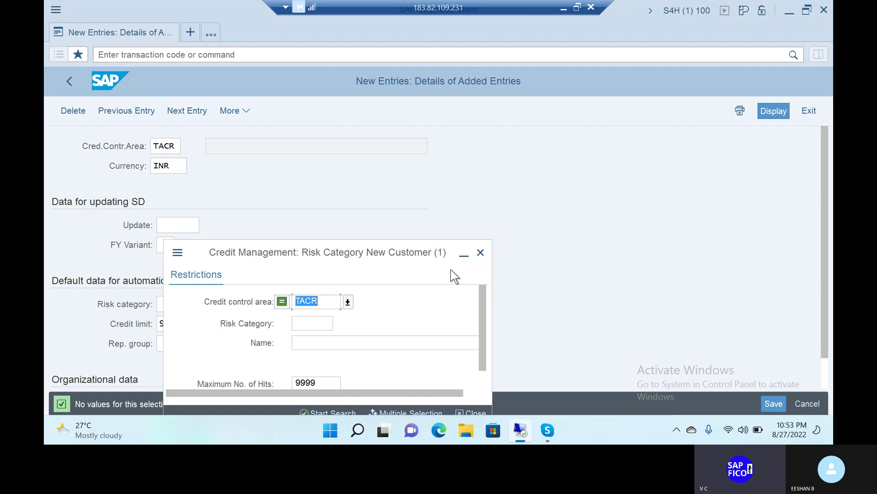
drag(419, 243, 487, 166)
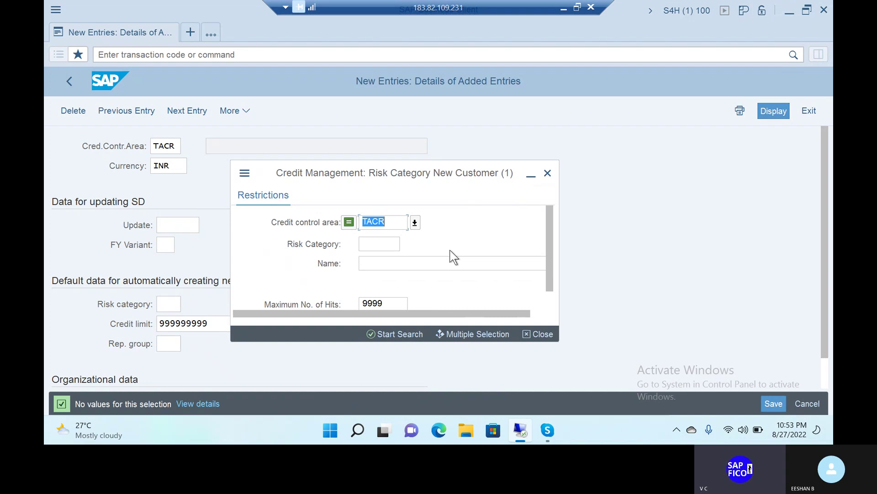
click(390, 243)
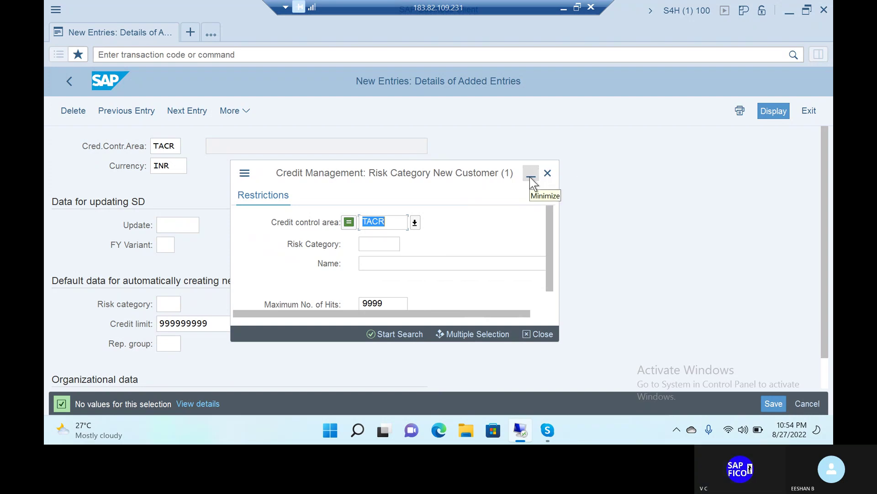
click(547, 174)
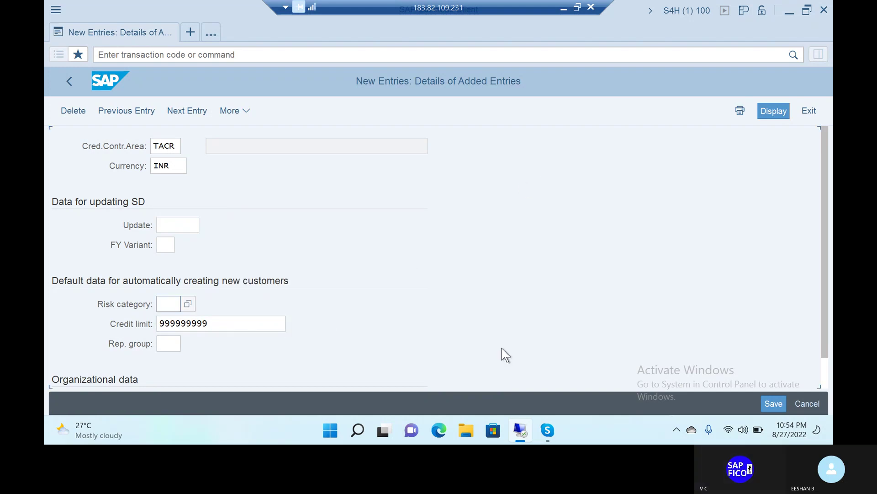
Save the TACR credit control area under the customizing request
key(Return)
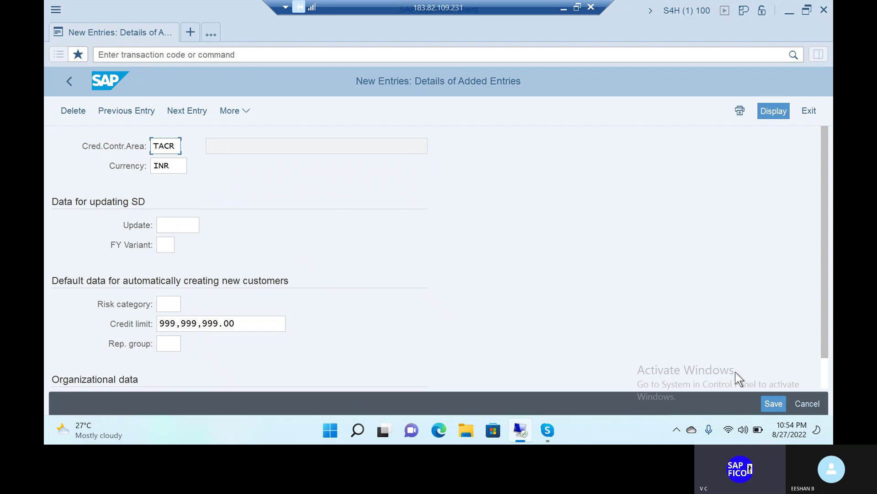
click(770, 404)
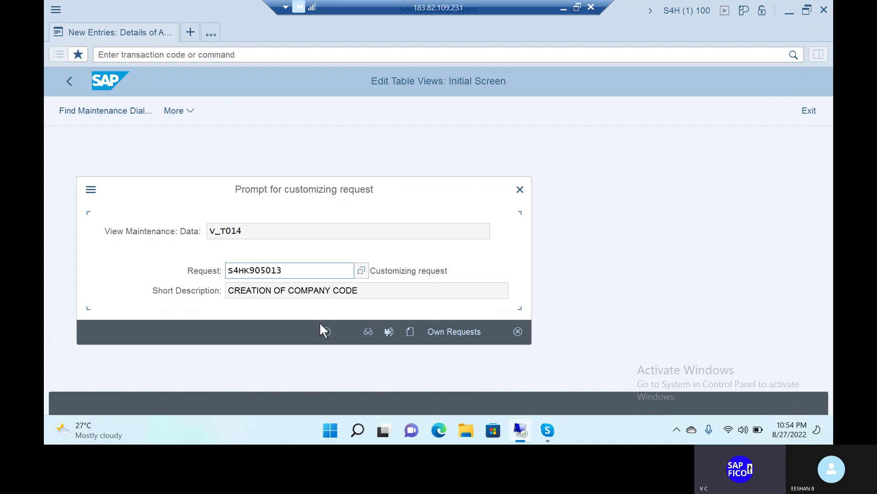
click(323, 331)
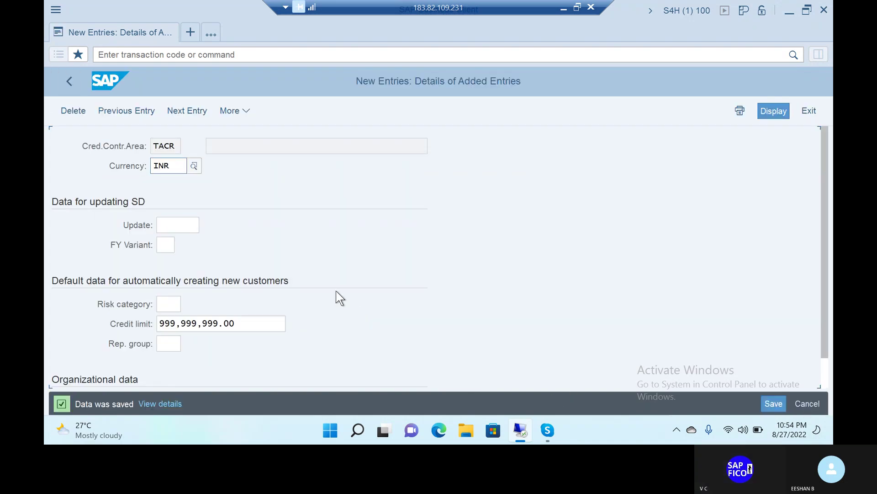
Return to the Easy Access menu and enter transaction code OB38
click(192, 55)
text(/N)
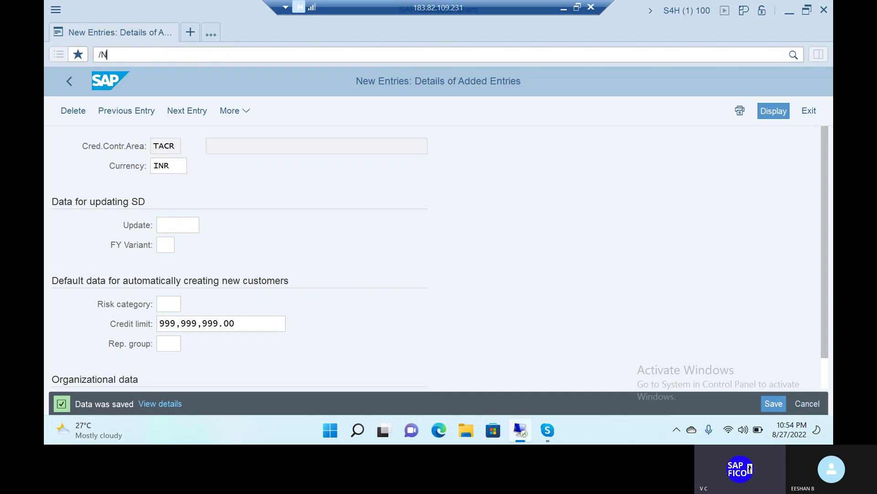
key(Return)
click(192, 56)
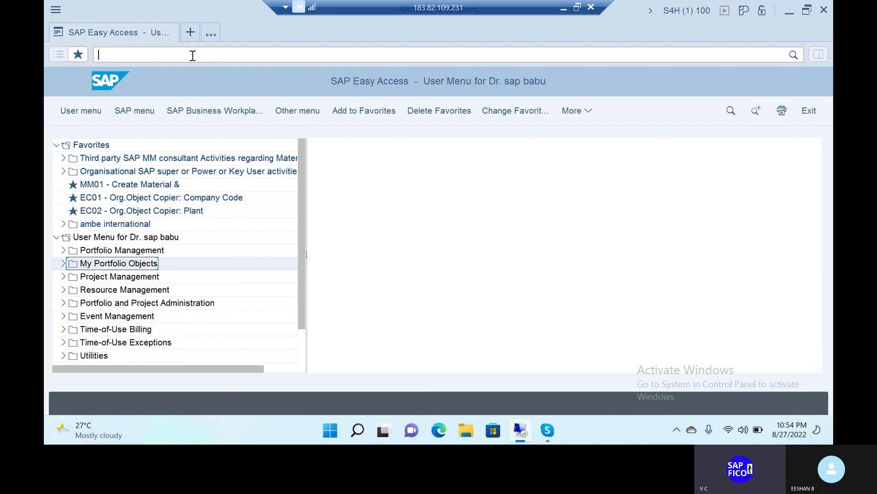
text(OB)
text(38)
In OB38, jump to company code TAT1 and enter TACR as its credit control area
key(Return)
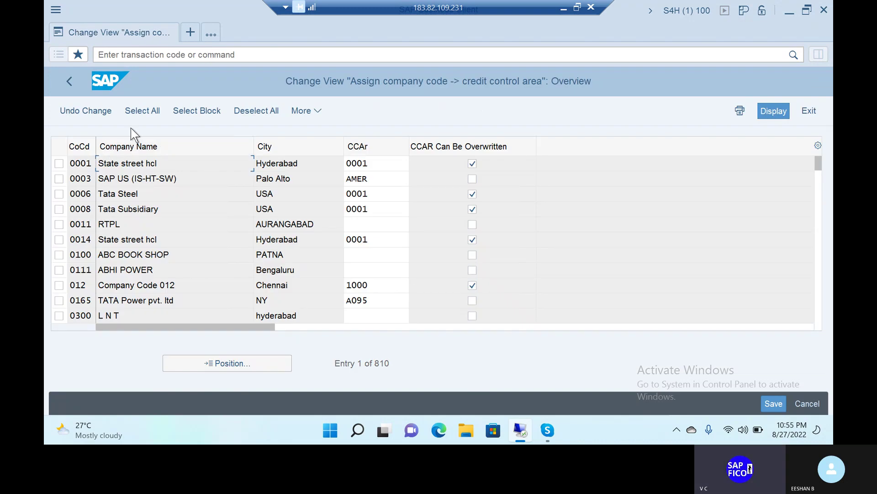
click(238, 362)
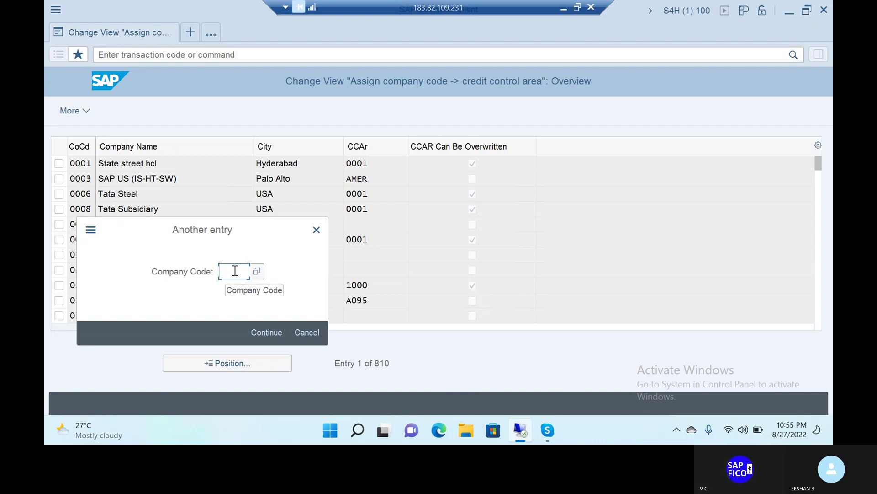
text(TAT1)
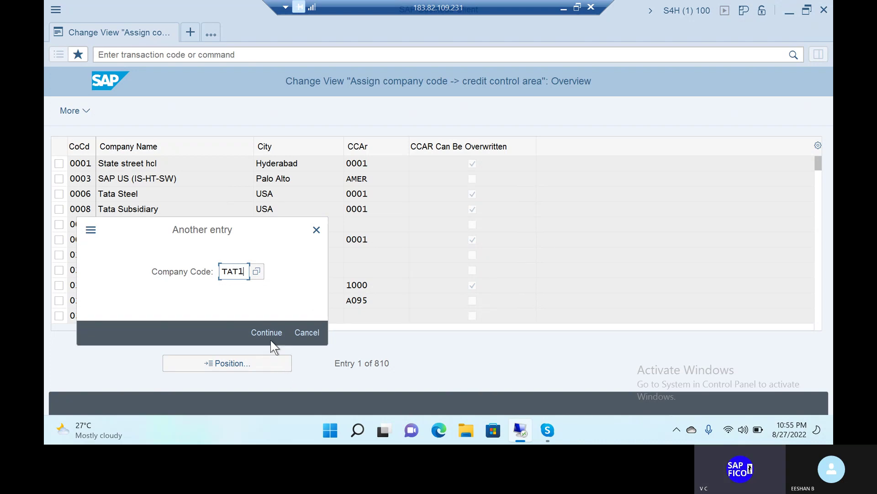
click(269, 332)
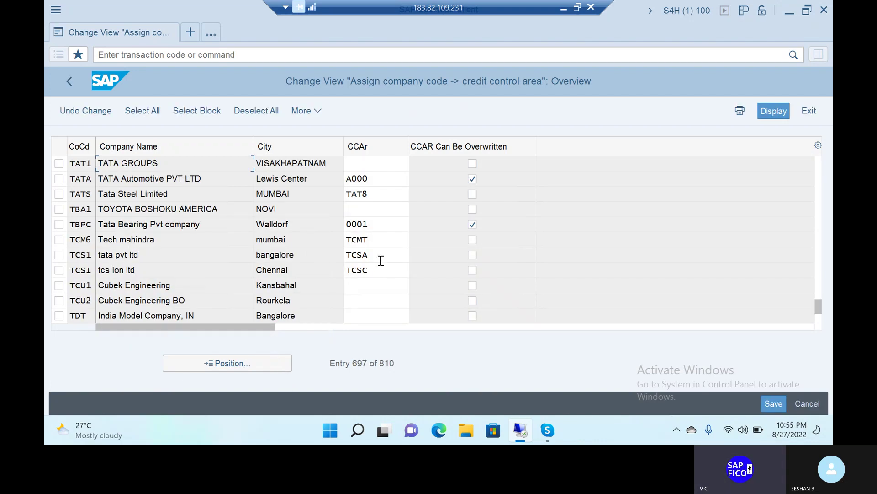
click(358, 165)
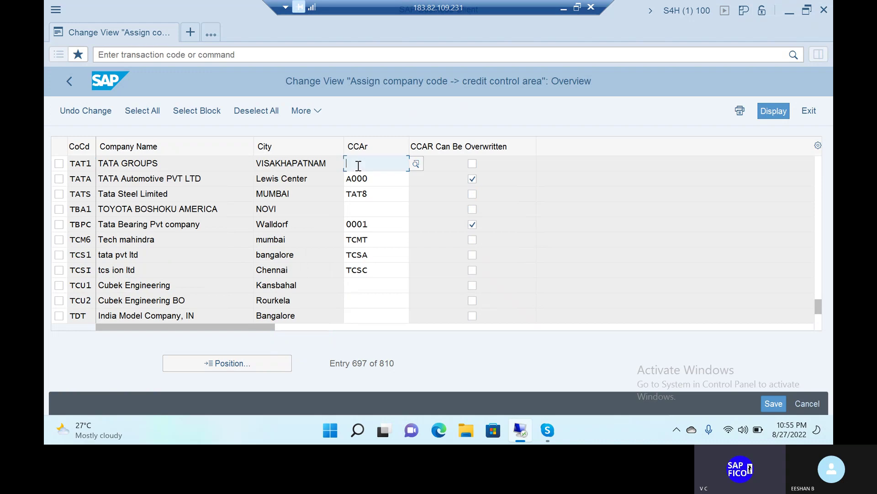
text(TACR)
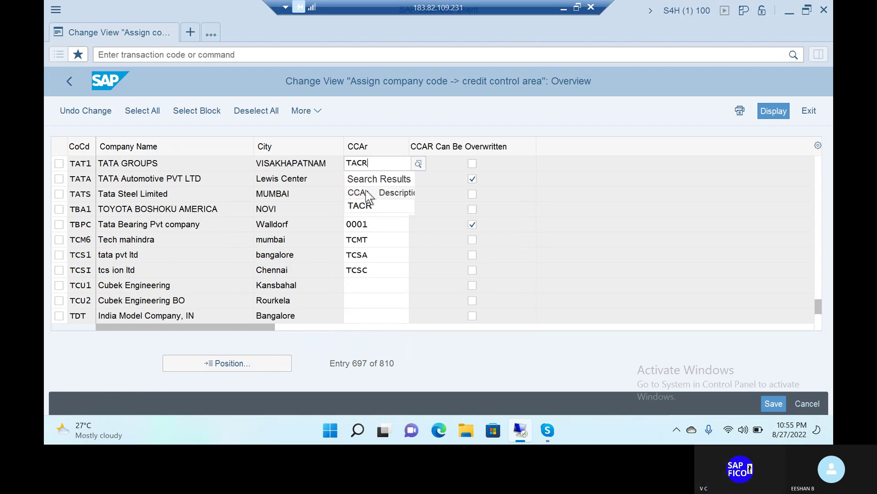
click(361, 208)
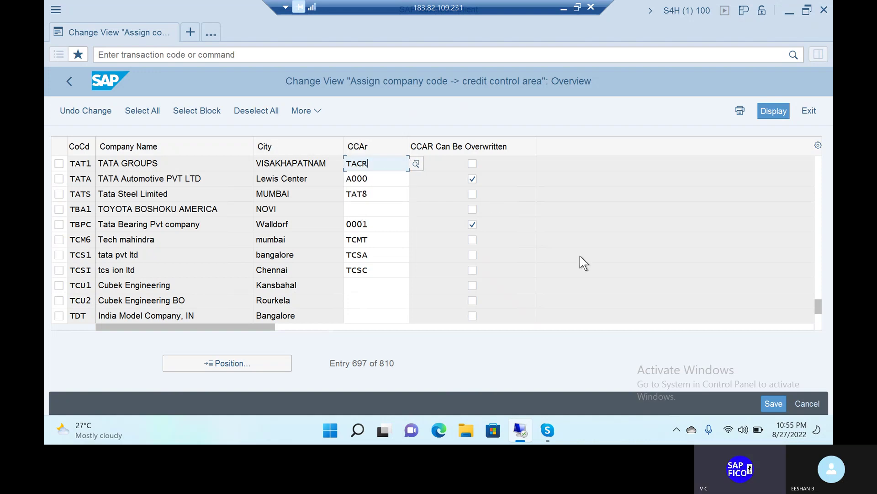
Save the TAT1 assignment under the customizing request and return to the main menu
click(773, 403)
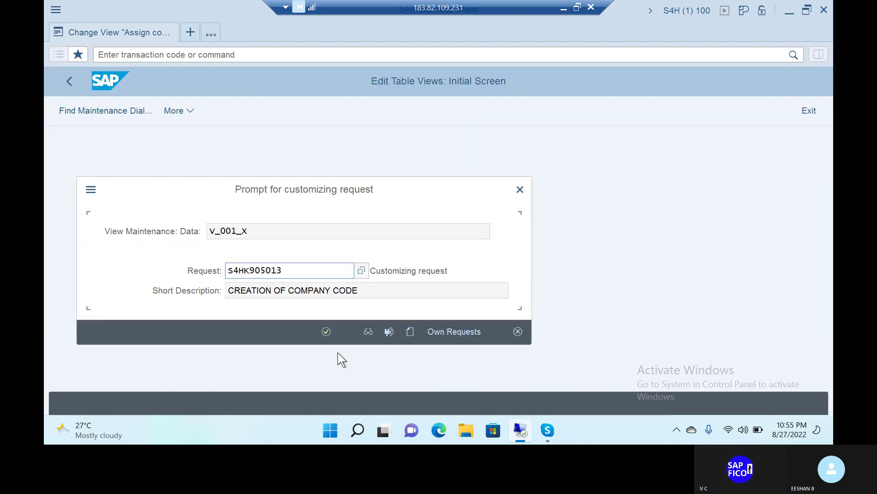
click(326, 330)
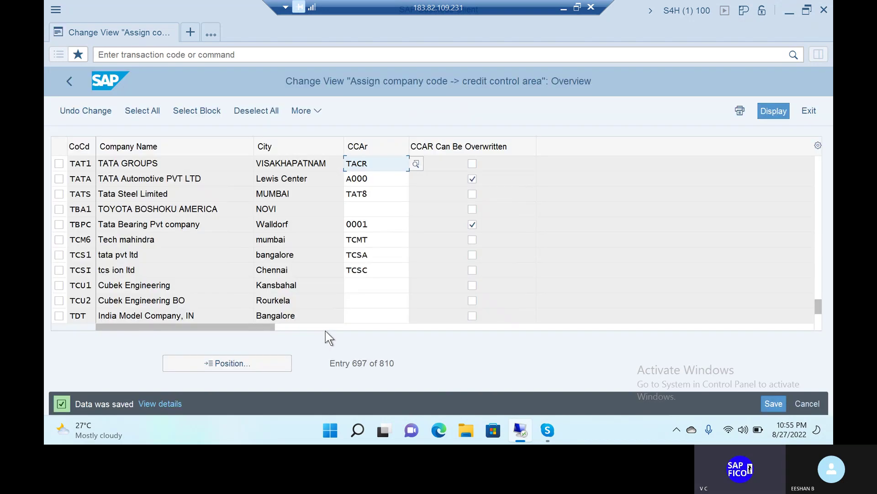
click(213, 55)
text(/n)
key(Return)
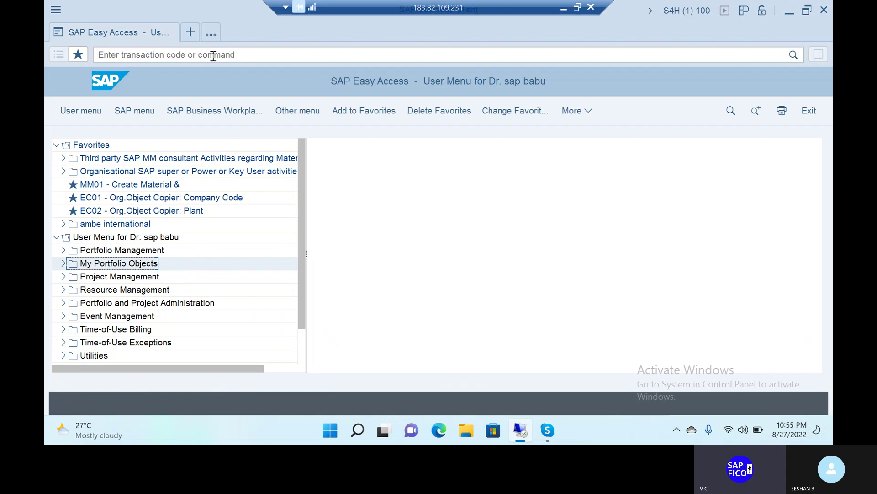
Run FS00 to edit G/L accounts centrally for company code LSB1
click(213, 56)
text(F)
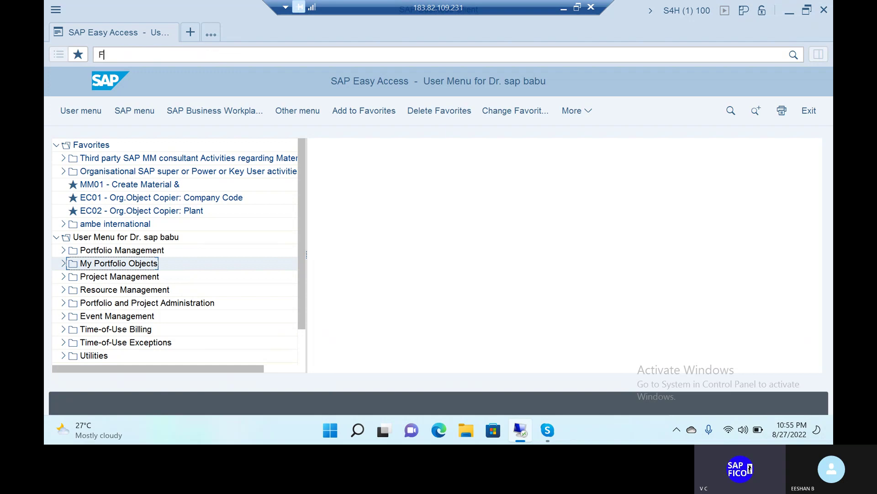
text(S00)
key(Return)
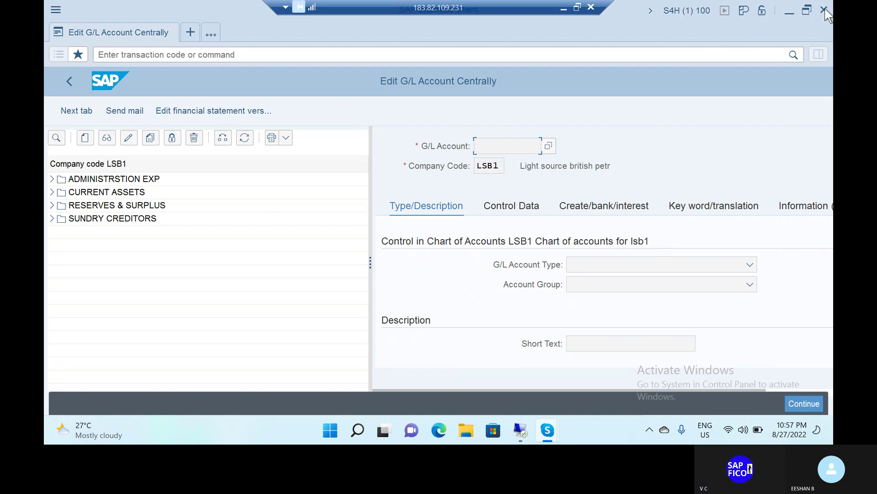
Minimize SAP GUI, Remote Desktop and Skype, then launch SAP Logon showing the FICO connection
click(788, 11)
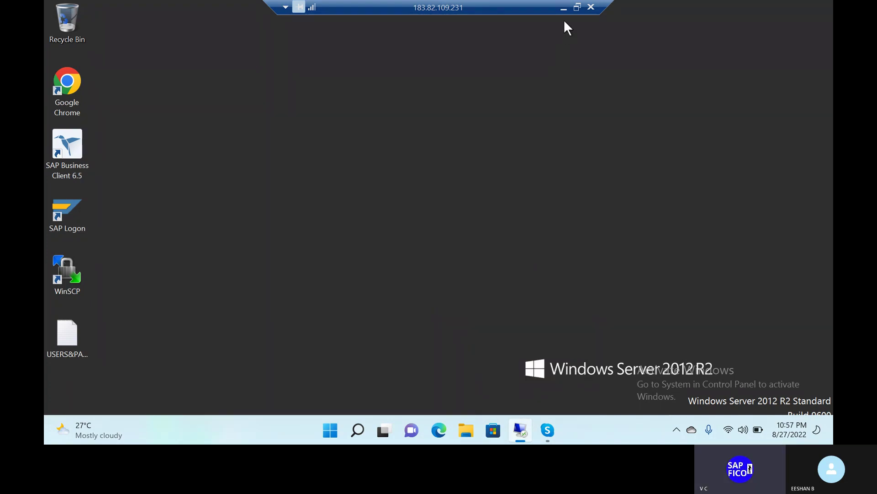
click(565, 7)
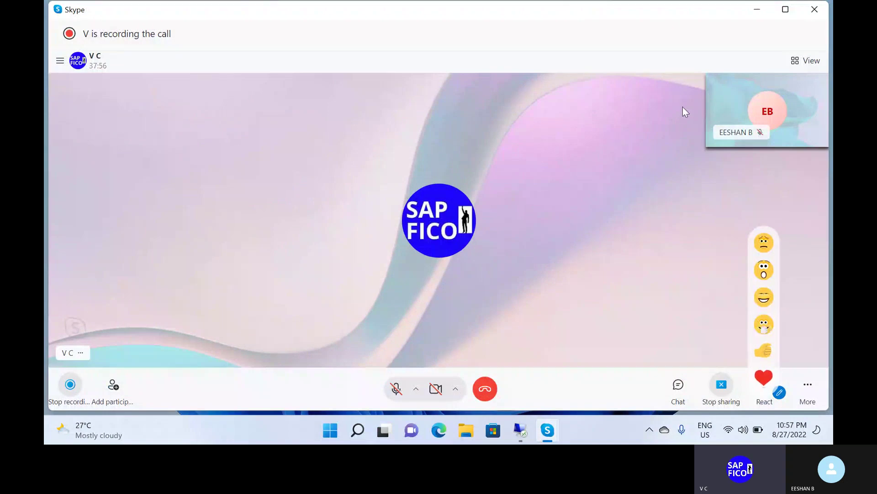
click(755, 10)
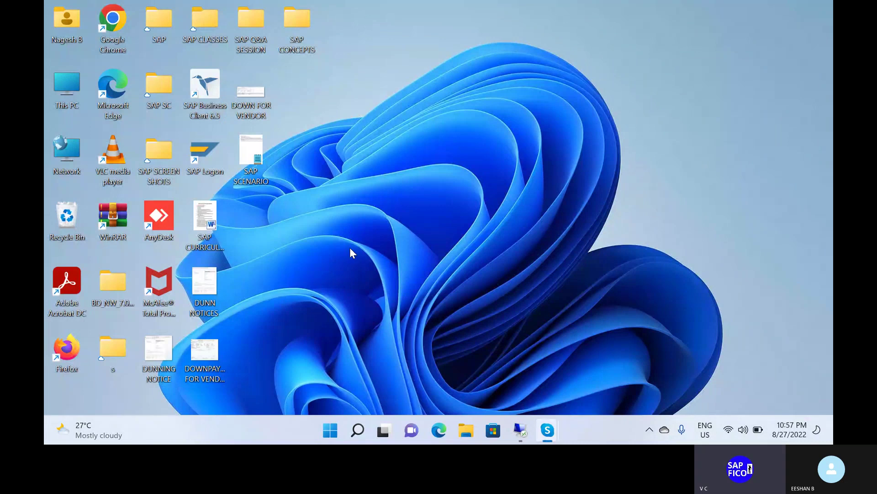
double_click(202, 155)
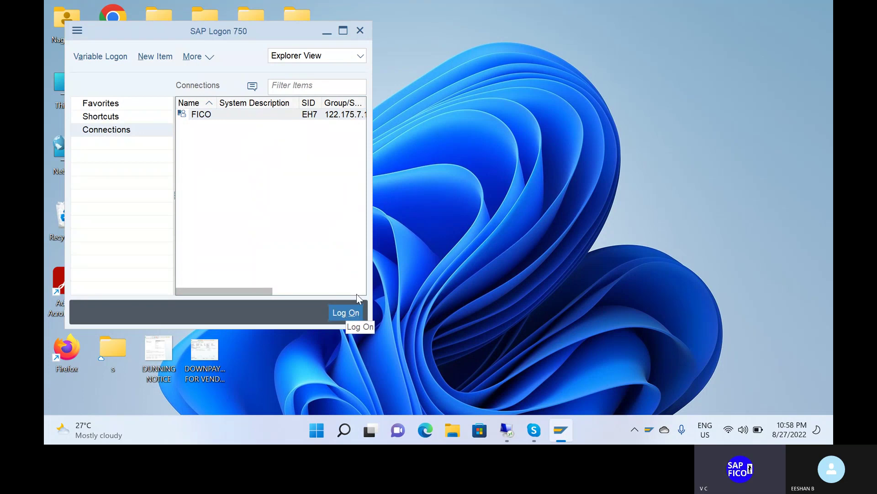
Log on to the FICO system with the saved user name and password
click(355, 310)
double_click(192, 118)
click(192, 132)
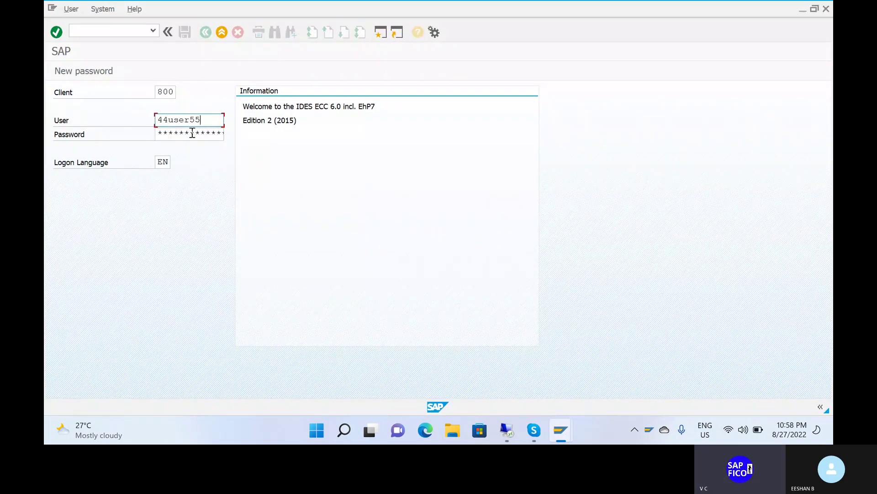
click(192, 133)
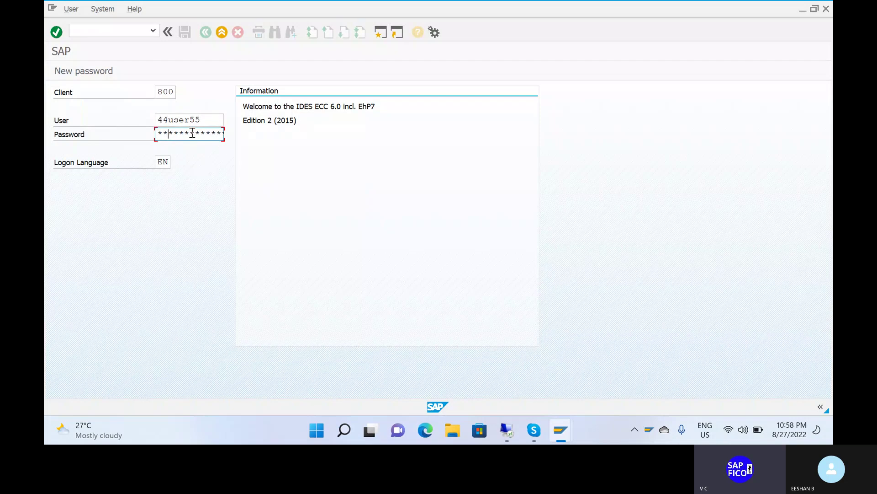
key(Return)
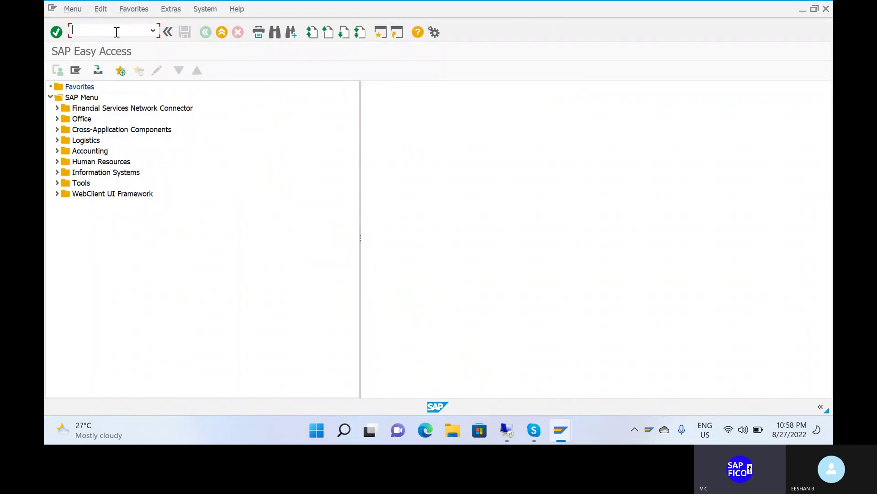
Run FS00 to edit G/L accounts centrally for company code SRCC
text(FS00)
key(BackSpace)
key(BackSpace)
text(00)
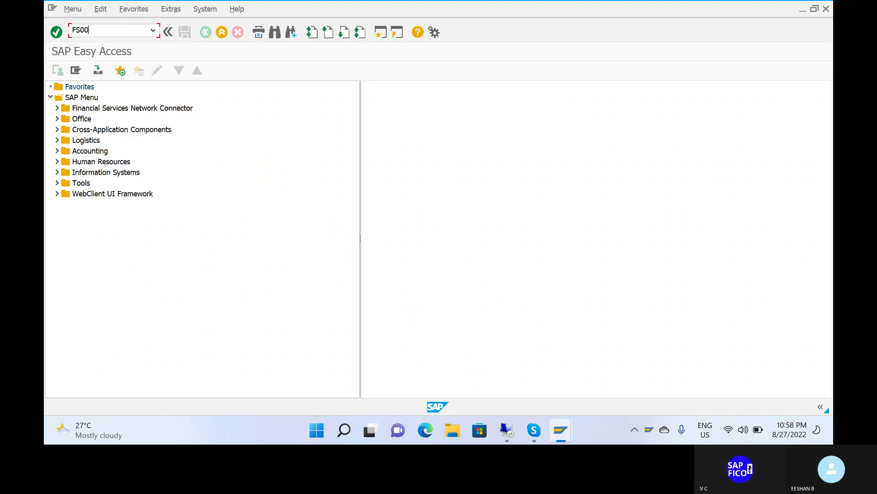
key(Return)
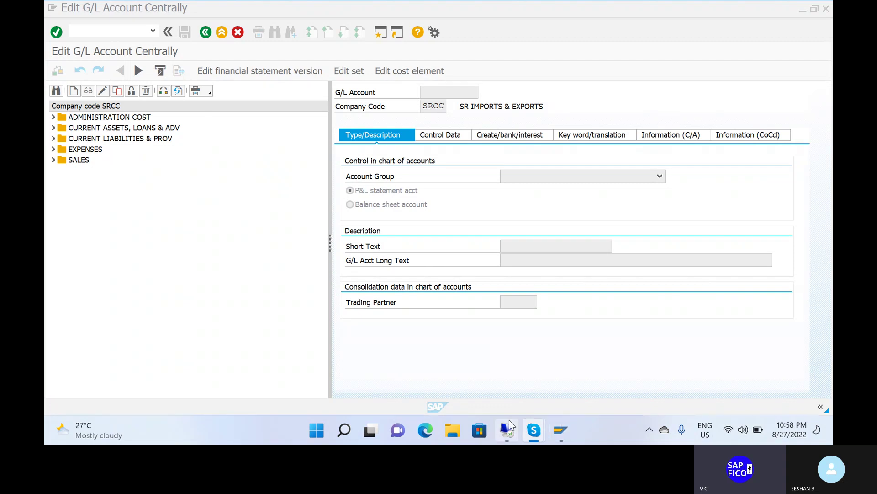
Bring the remote desktop session back full-screen, showing the Windows Server 2012 R2 desktop
mouse_move(507, 429)
click(520, 387)
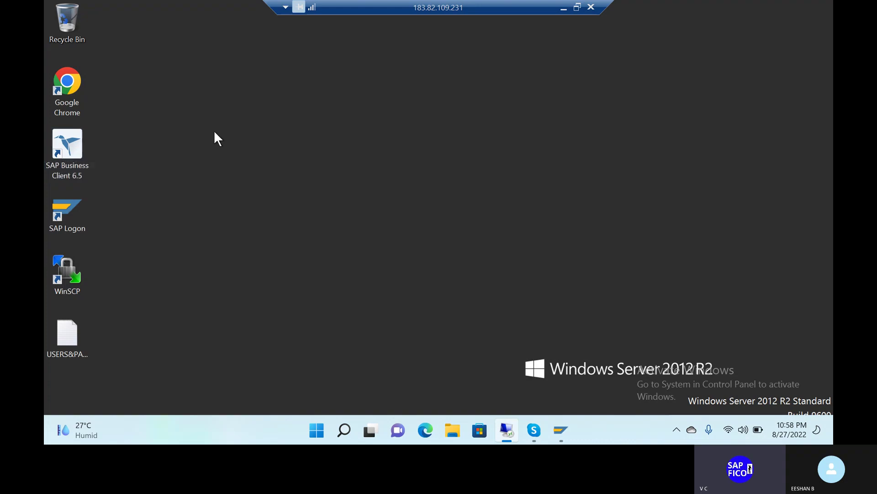
double_click(434, 7)
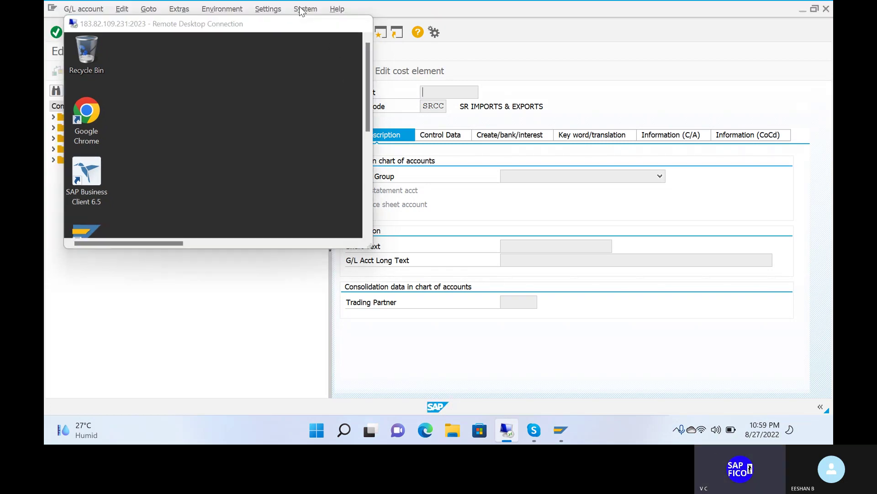
click(299, 9)
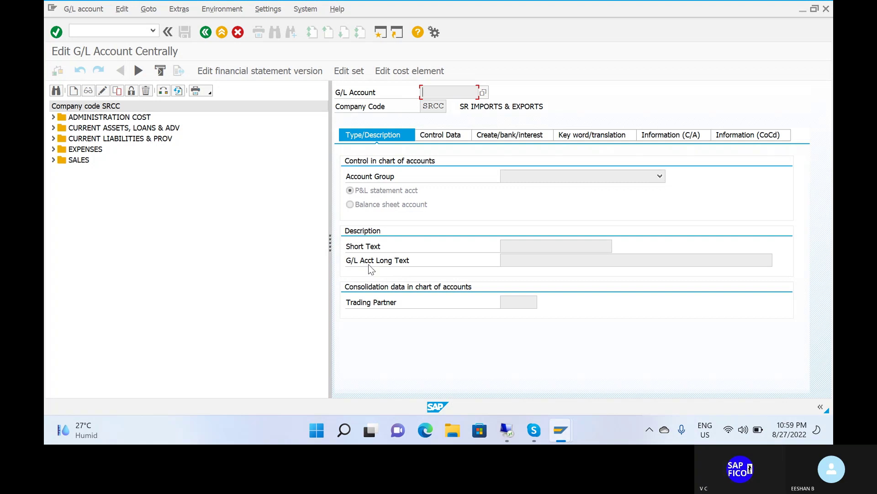
mouse_move(507, 429)
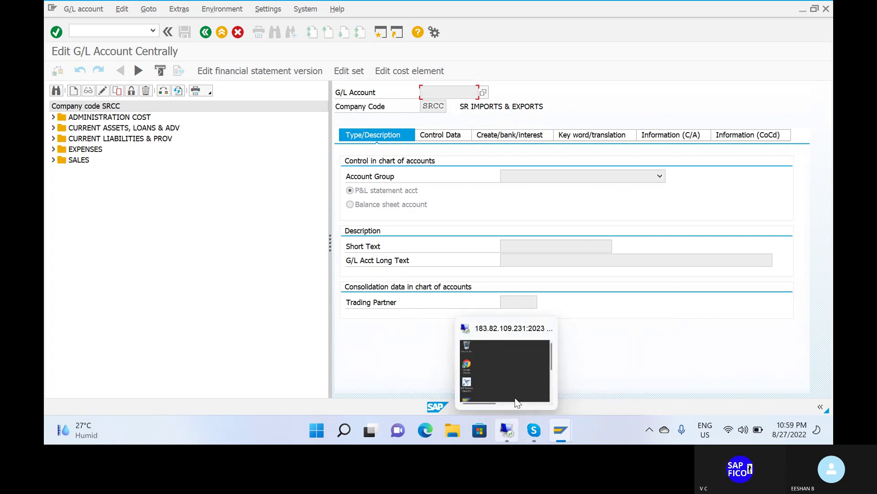
click(516, 364)
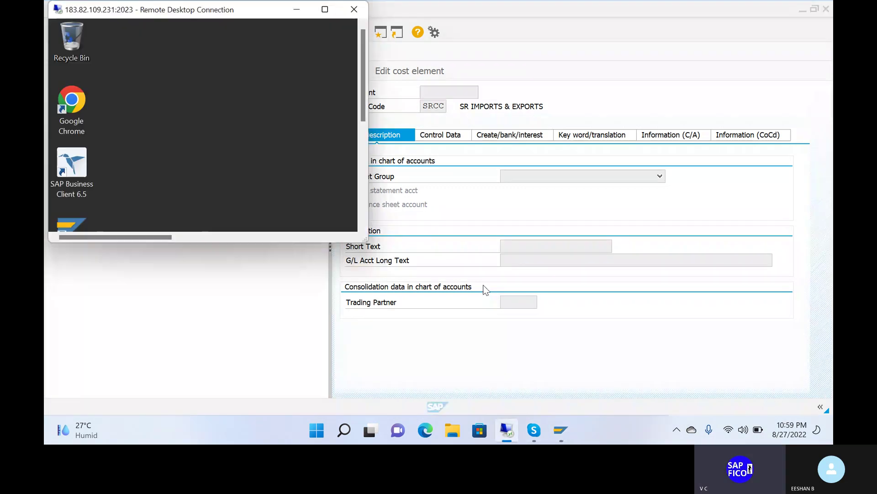
click(325, 9)
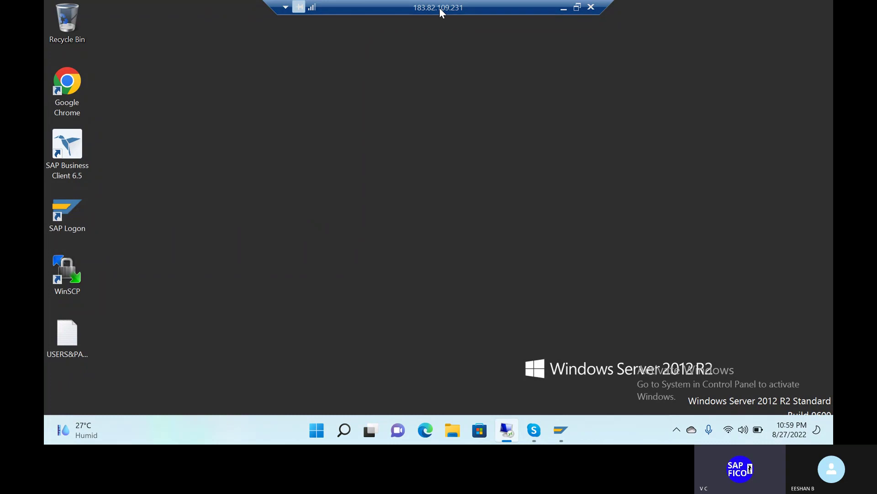
Launch SAP Business Client and log on to S4H client 100 with the account password
double_click(82, 152)
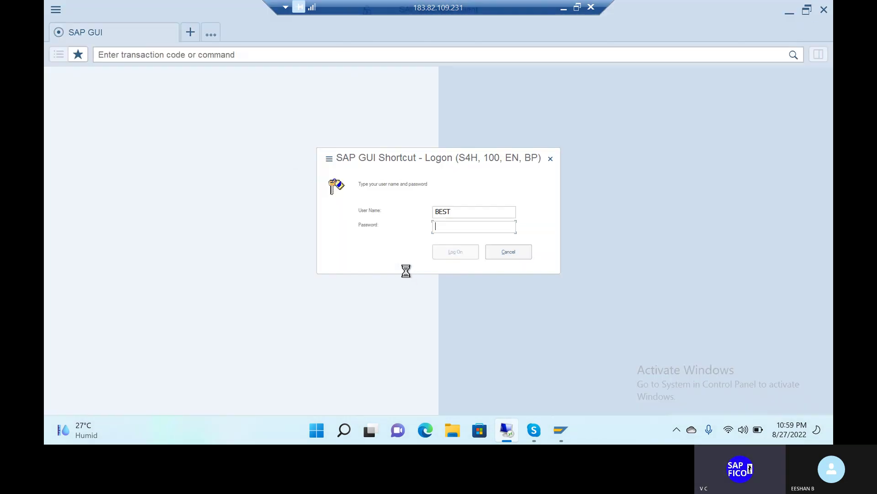
text(a)
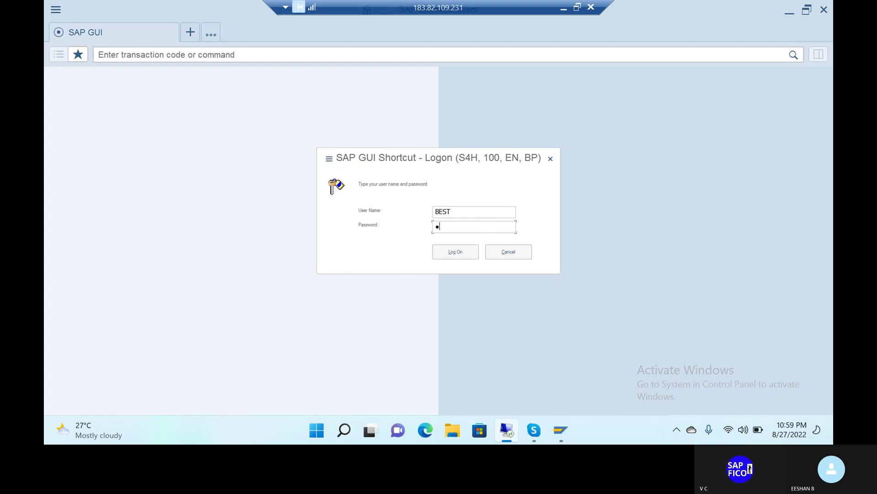
key(BackSpace)
text(a)
key(Caps_Lock)
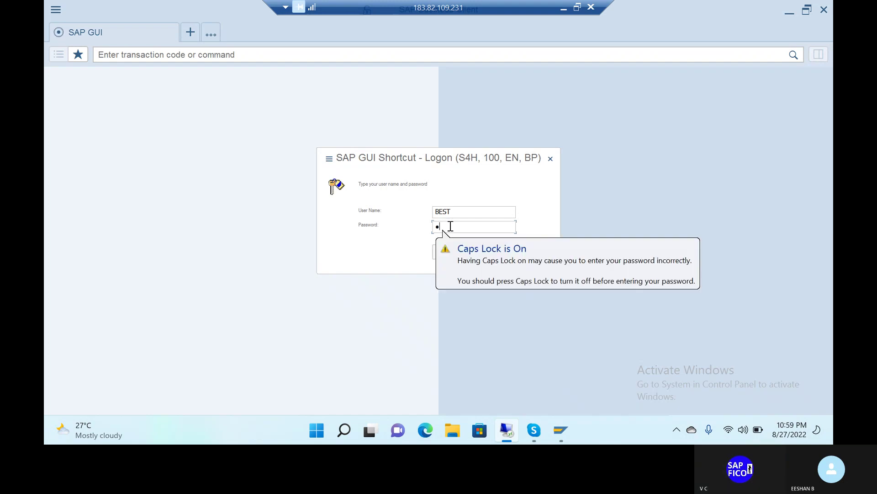
key(BackSpace)
text(A)
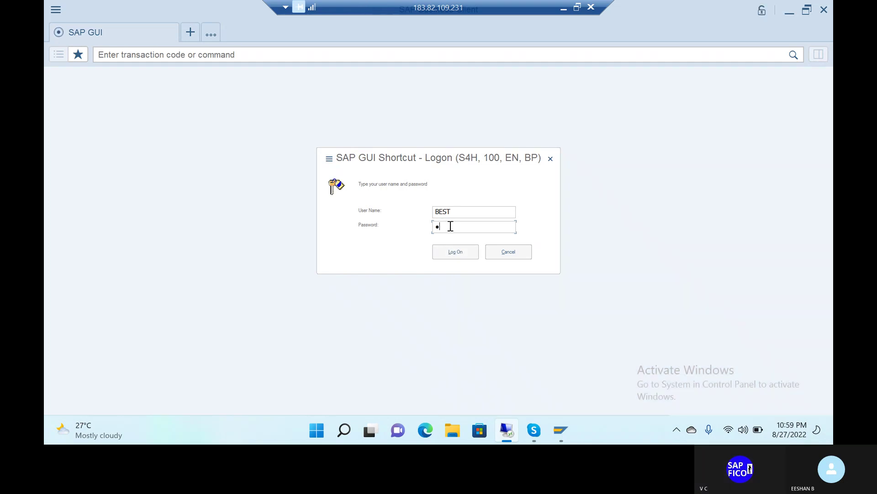
text(•••••••••)
click(464, 256)
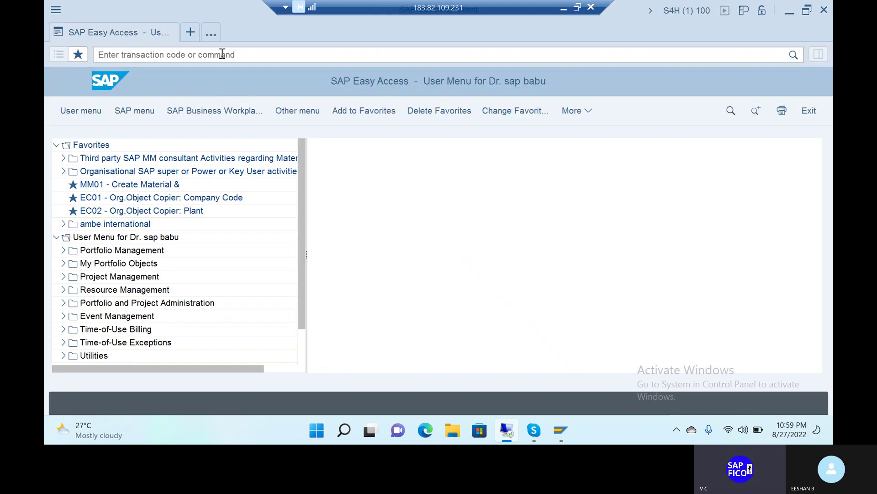
Open BP, exit it with /n, then run fs00 for company code LSB1
click(223, 54)
text(bp)
key(Return)
click(222, 54)
text(/n)
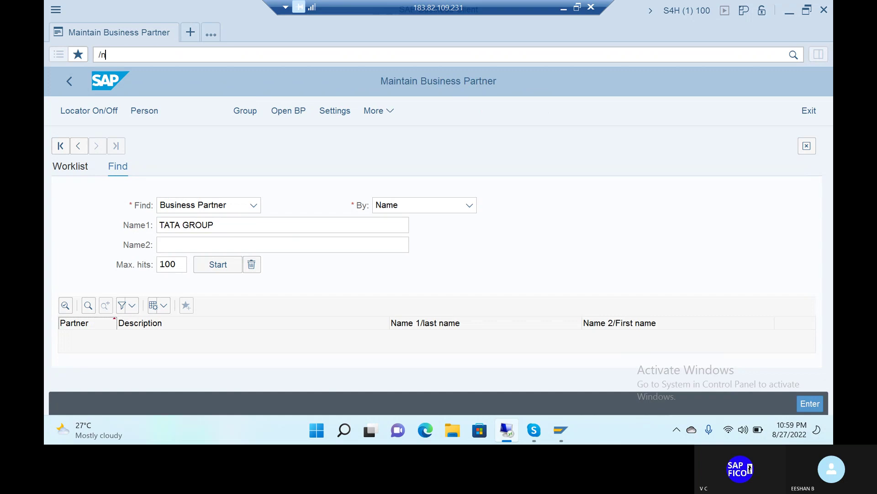
key(Return)
click(222, 54)
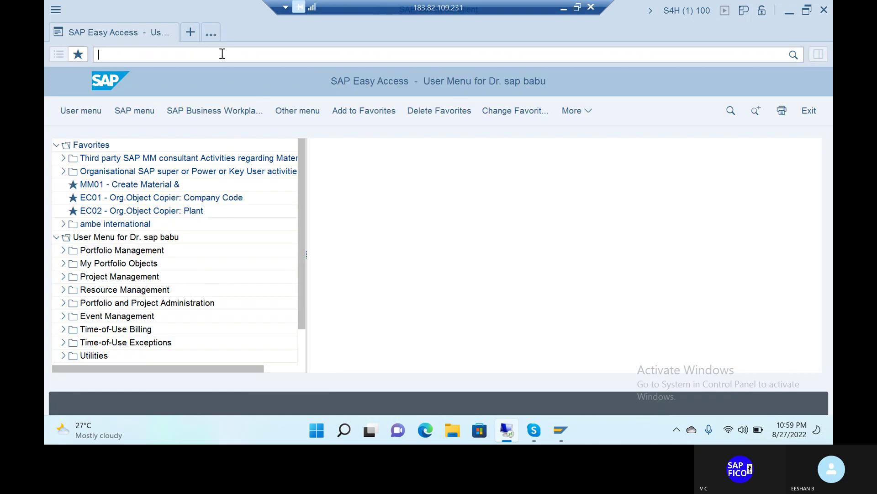
text(fs00)
key(Return)
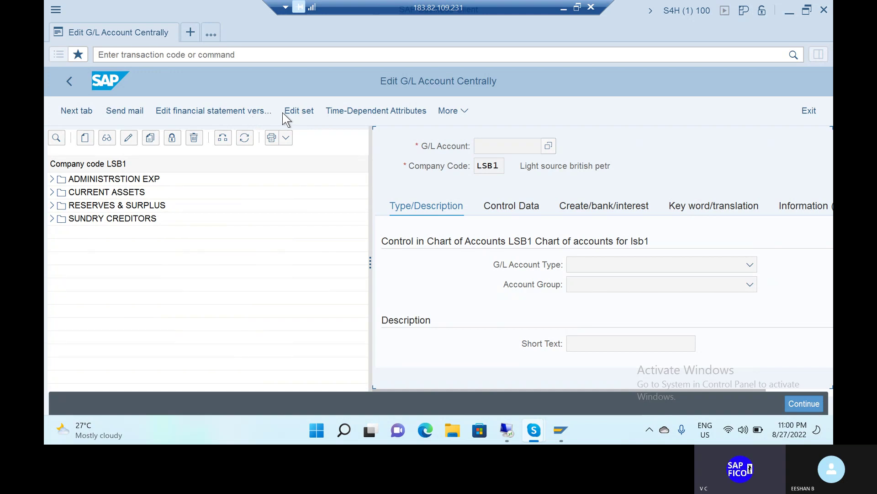
click(366, 147)
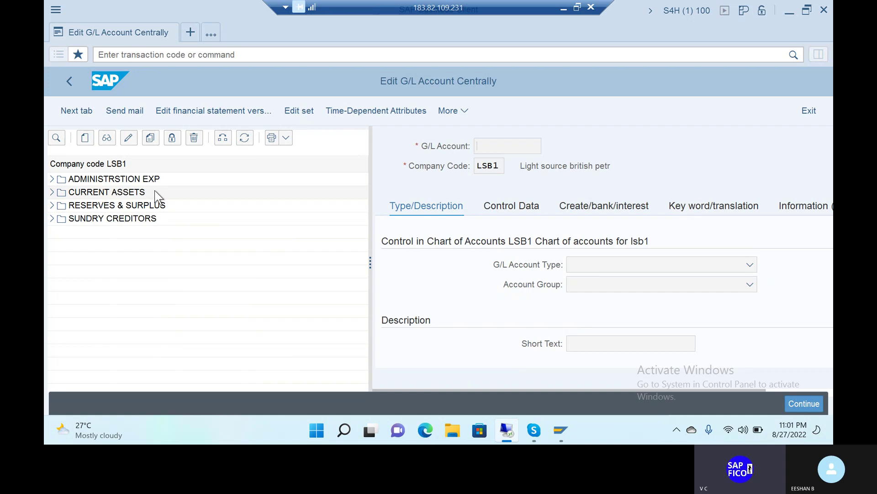
mouse_move(564, 433)
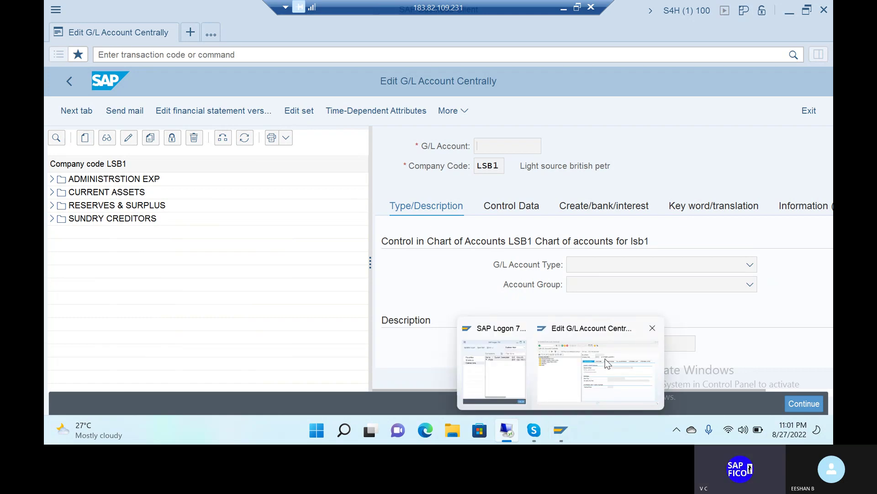
Switch from the SRCC G/L account screen to the S/4HANA remote session for LSB1
click(583, 329)
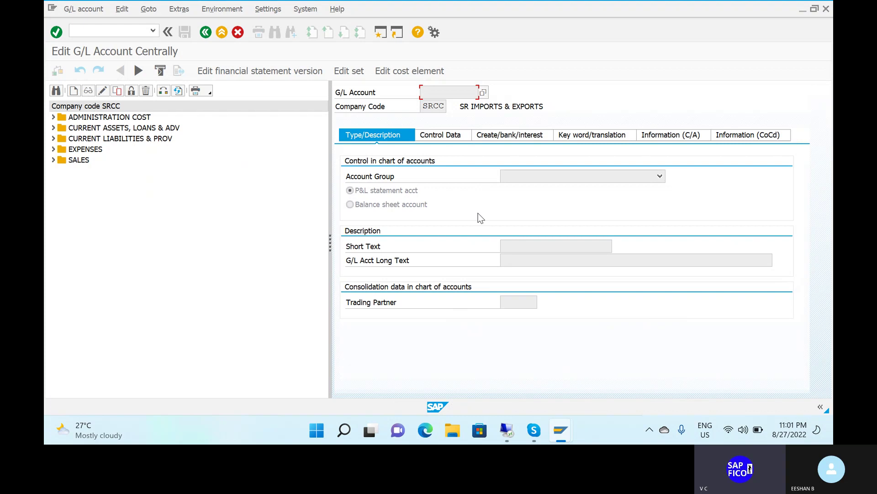
click(97, 30)
key(alt+Tab)
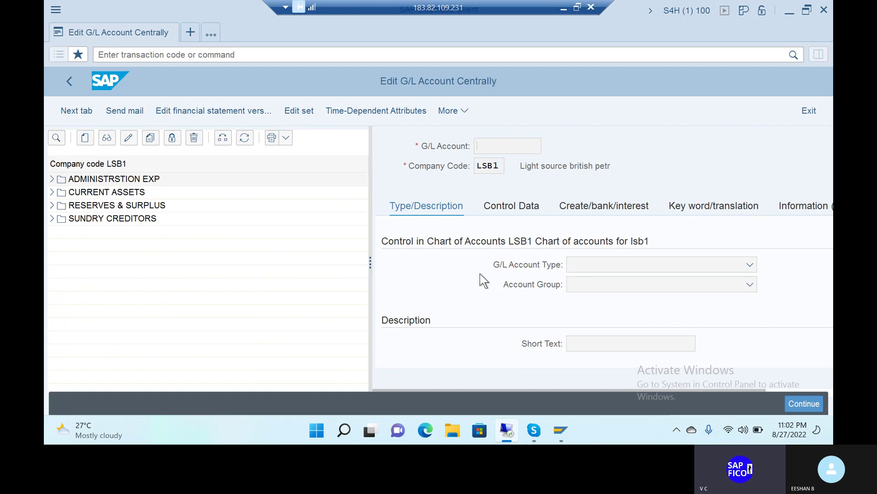
Return to the main menu with /n and run OBY6 for company code global data
click(219, 55)
text(/)
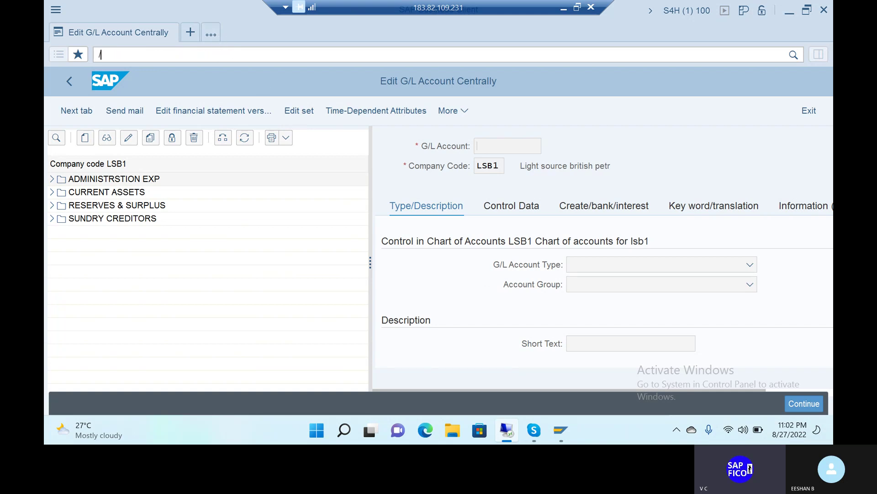
text(n)
key(Return)
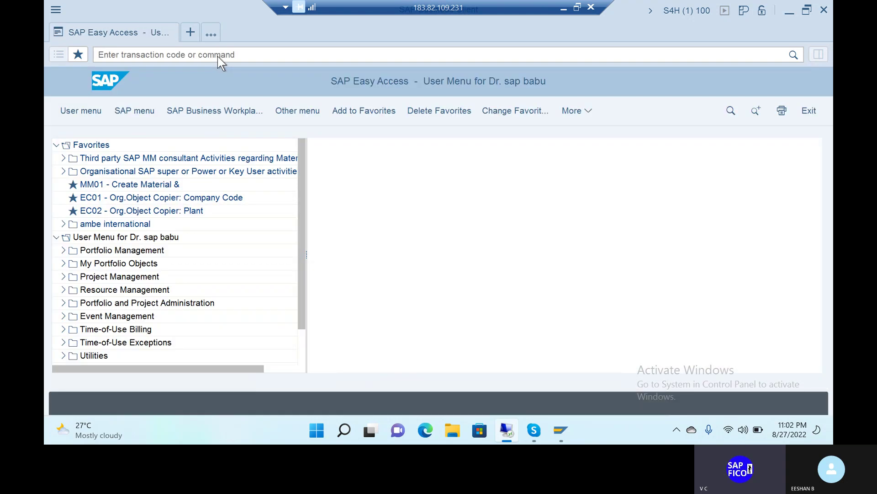
click(217, 55)
text(o)
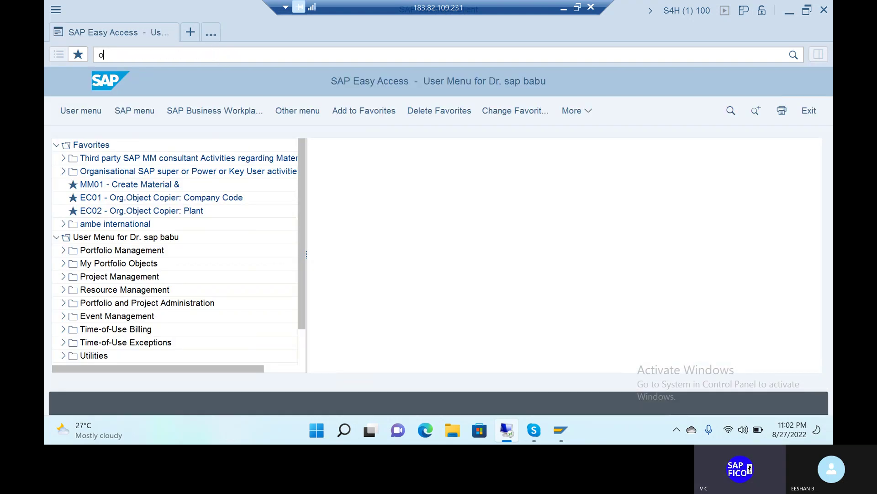
text(by6)
key(Return)
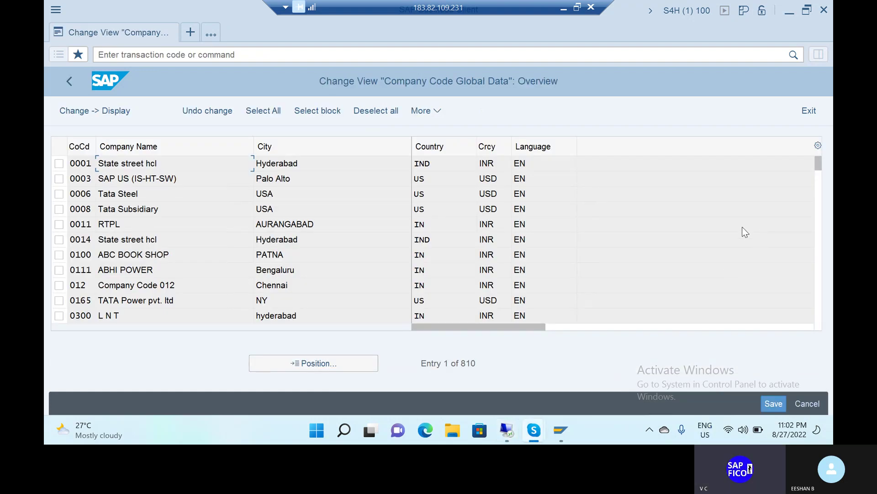
Position the company code list on TAT1, TATA GROUPS
click(348, 363)
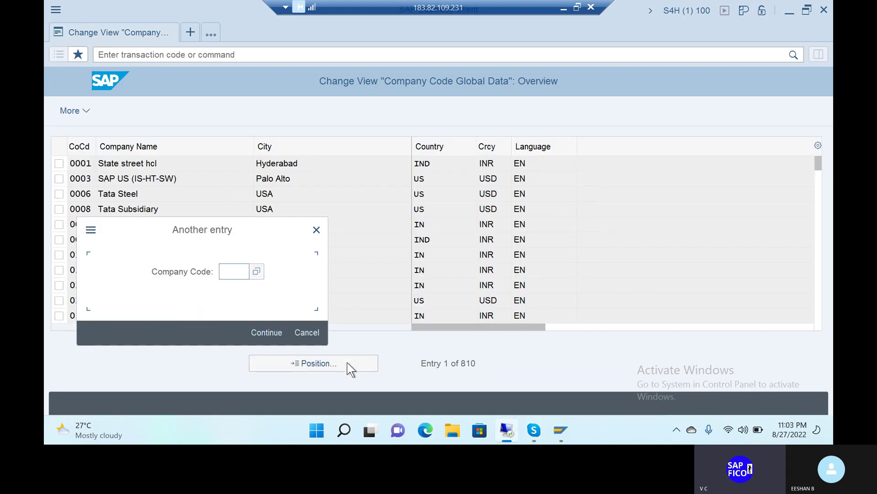
click(238, 267)
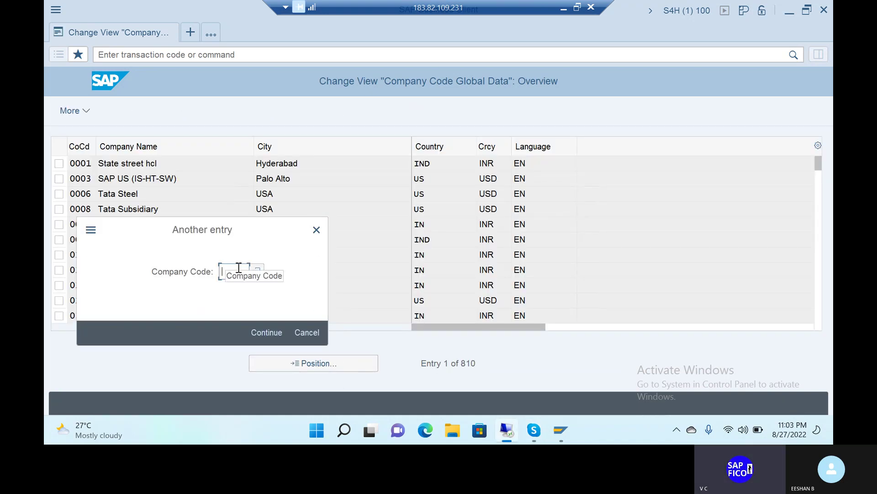
text(tat1)
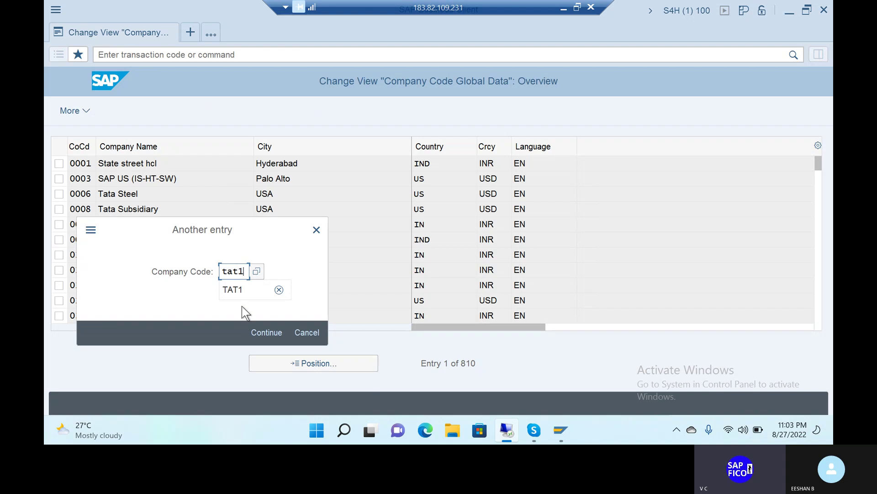
click(242, 291)
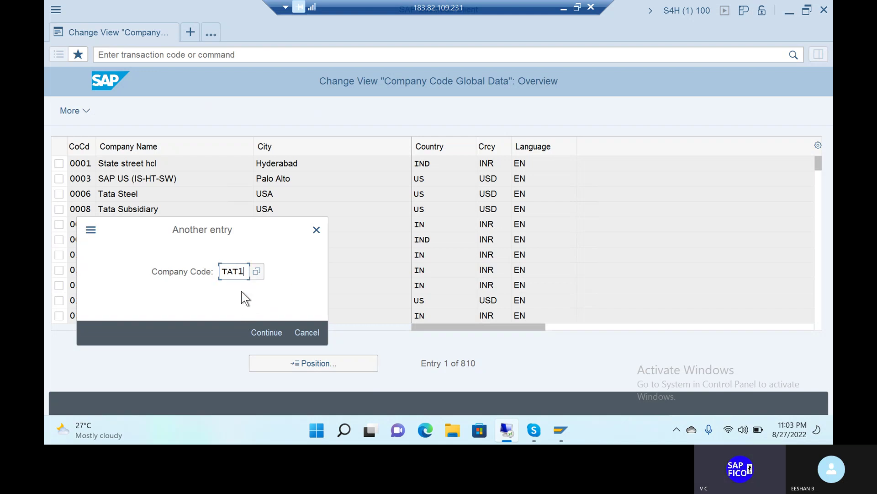
click(271, 331)
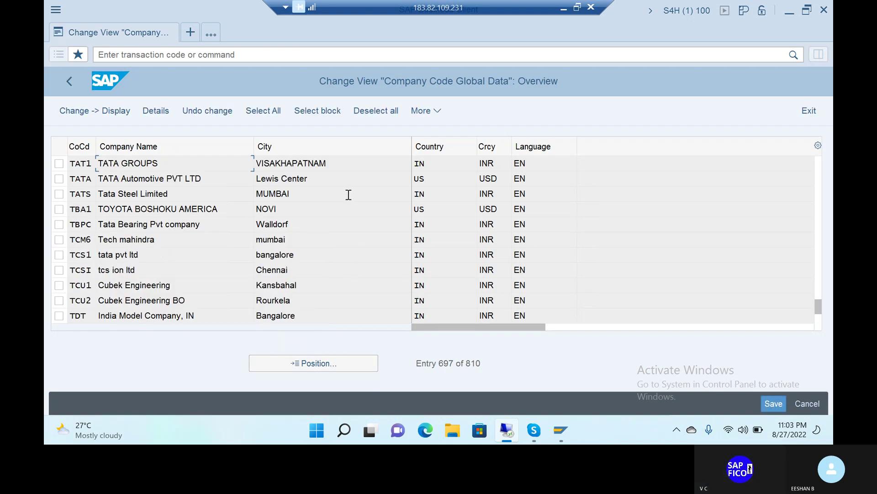
Open TAT1's details and review company TATACO and credit control area TACR
double_click(140, 162)
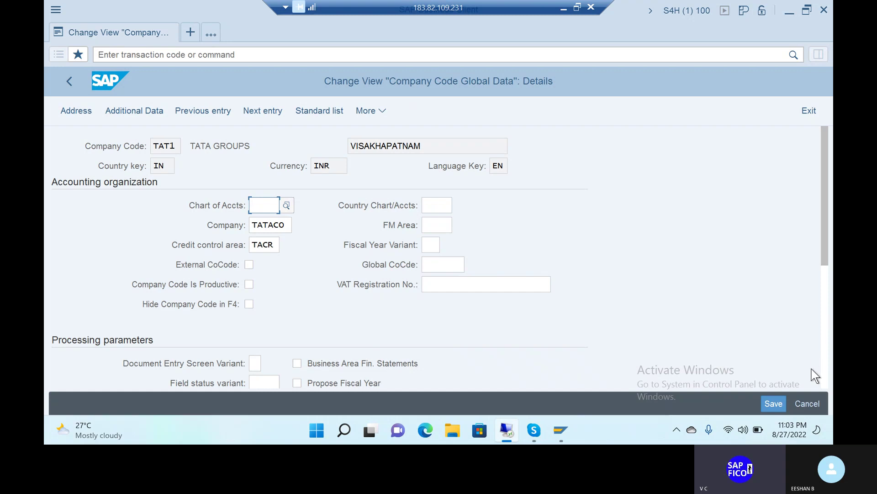
scroll(825, 257, down, 2)
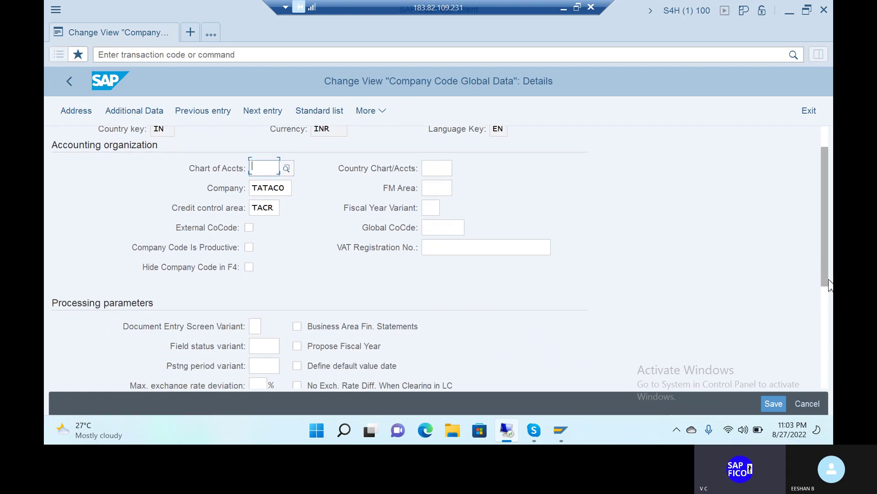
scroll(821, 254, up, 1)
scroll(822, 258, up, 1)
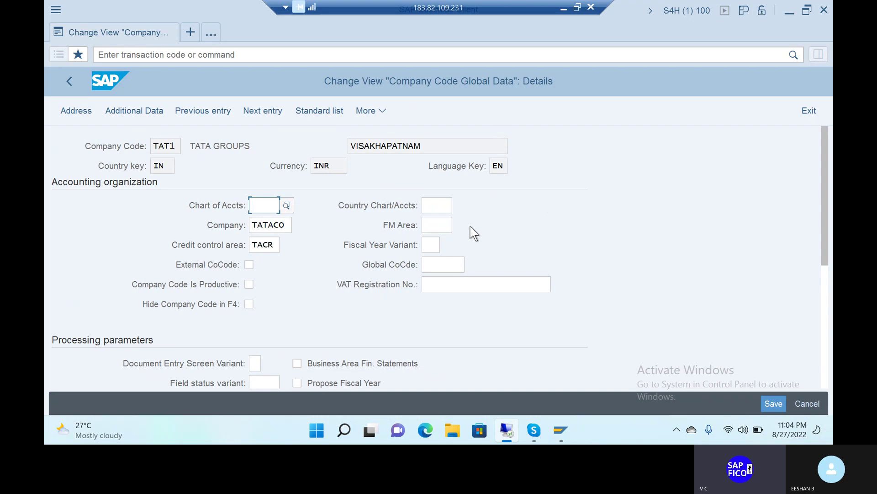
scroll(474, 233, down, 3)
scroll(474, 233, down, 4)
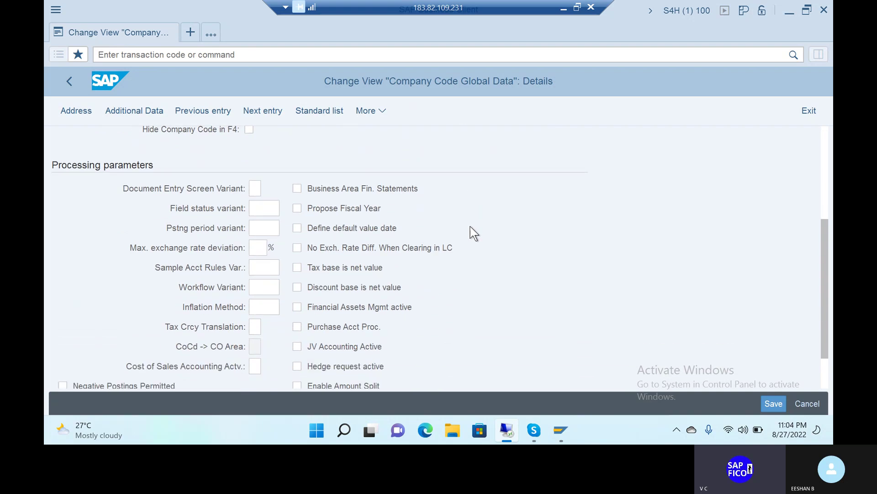
scroll(474, 233, down, 2)
scroll(474, 233, up, 9)
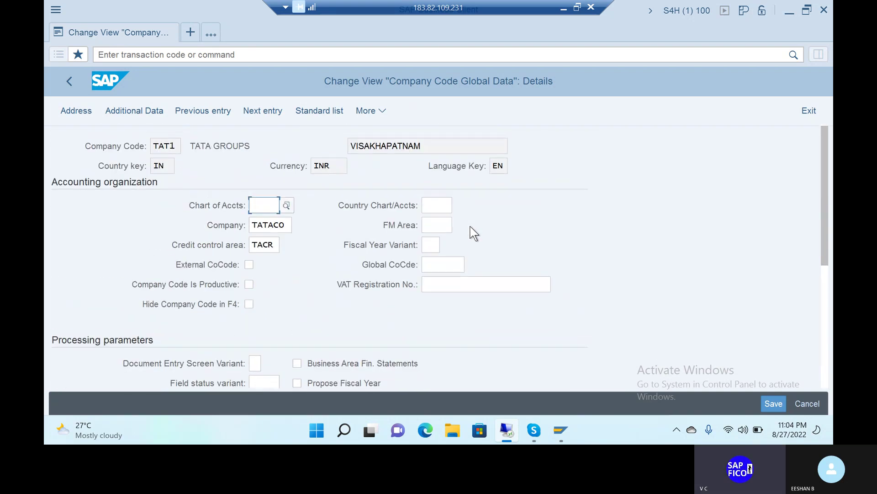
Run SE16 and enter table LFA1 to reach its selection screen
click(216, 55)
text(/)
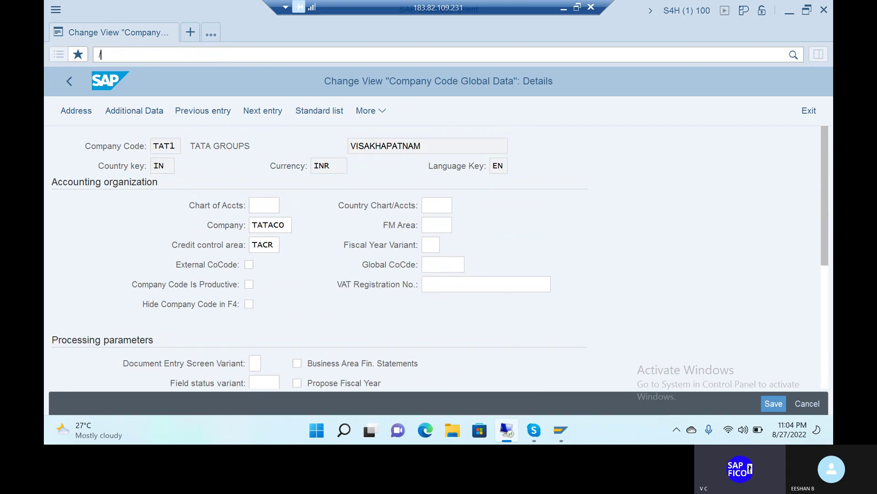
text(nse16)
key(Return)
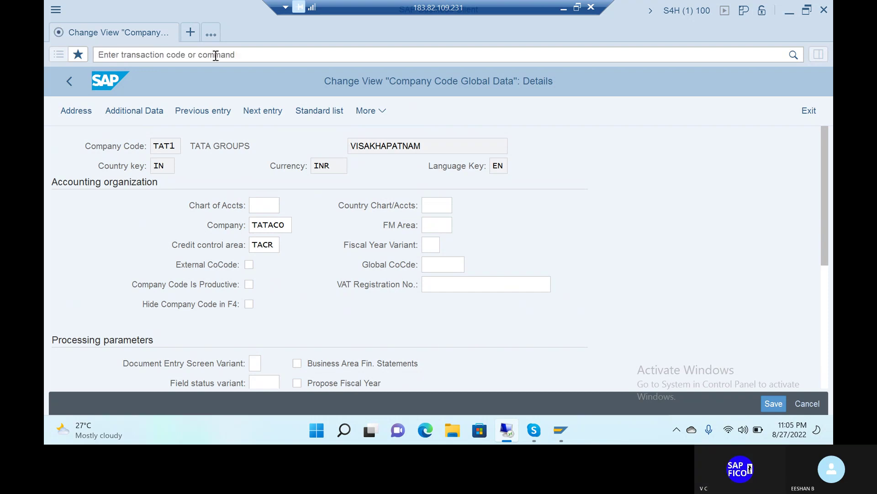
click(253, 192)
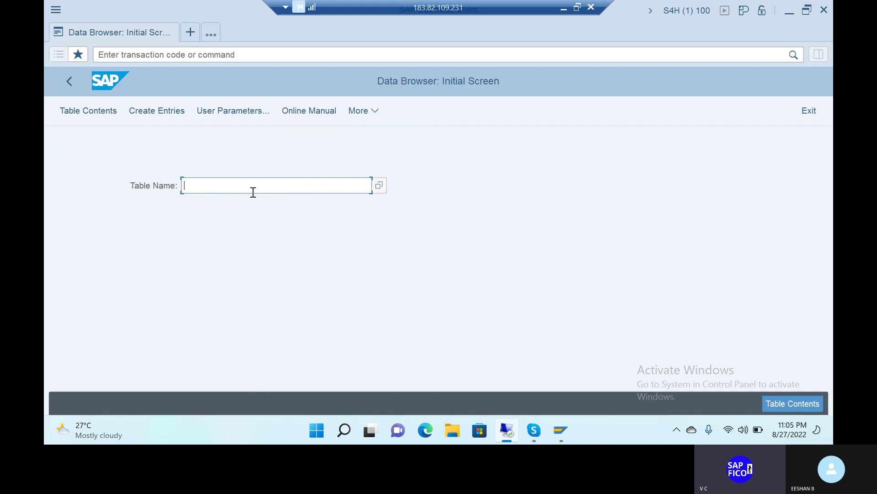
text(lf)
key(BackSpace)
key(BackSpace)
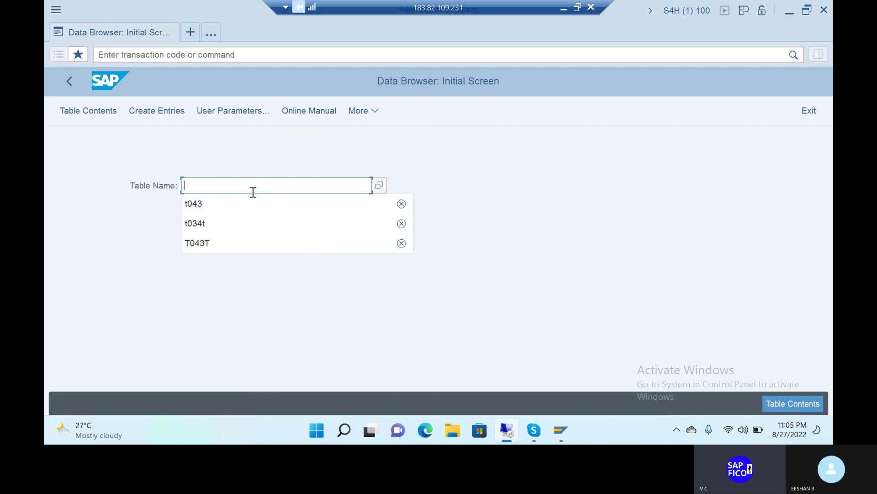
text(LFA1)
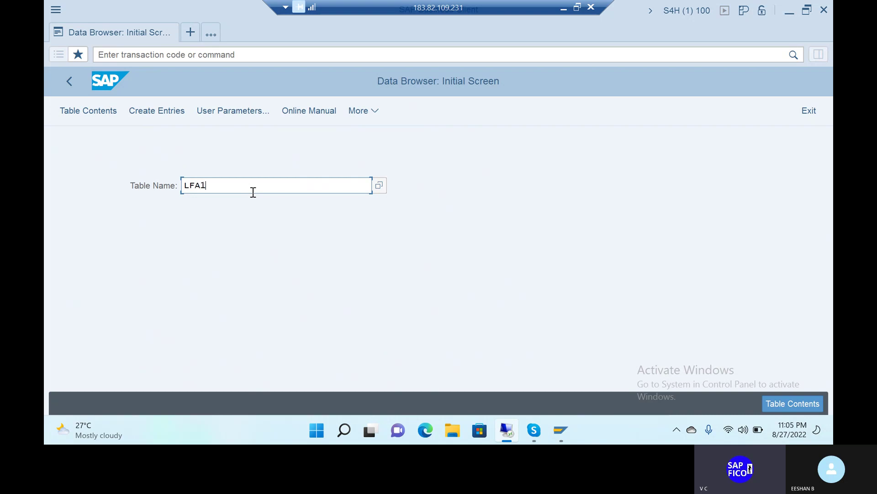
key(Return)
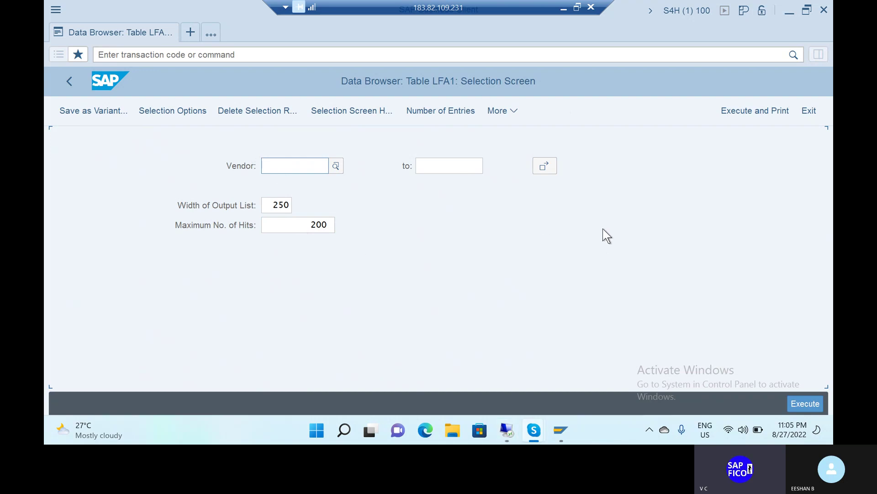
Execute the LFA1 selection to list vendor records, capped at 200 hits
click(809, 402)
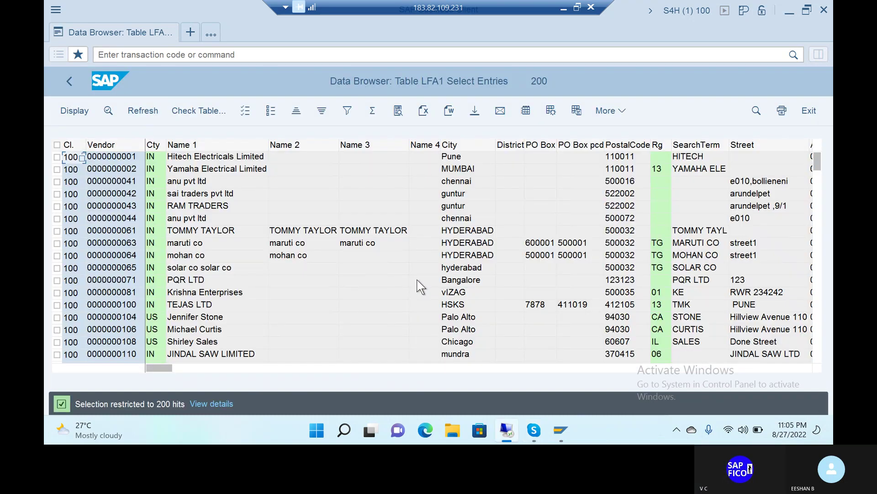
click(492, 232)
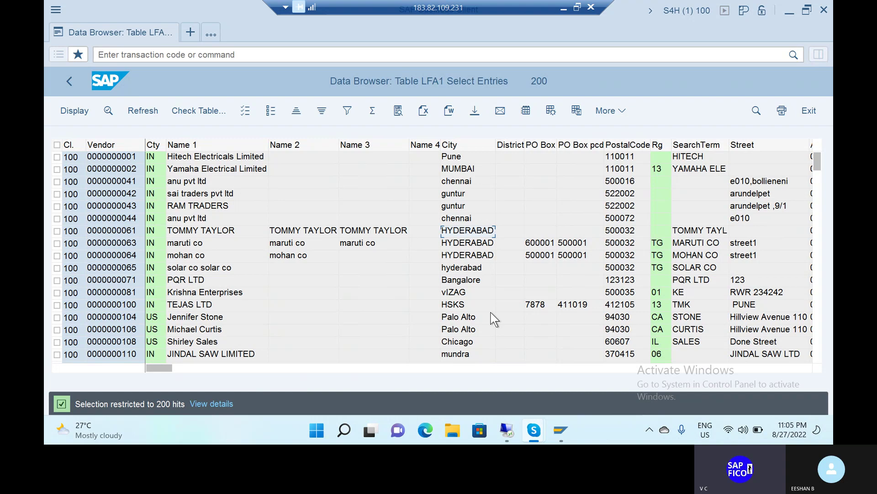
Go back from the vendor list to the LFA1 selection screen with an empty Vendor range
click(69, 81)
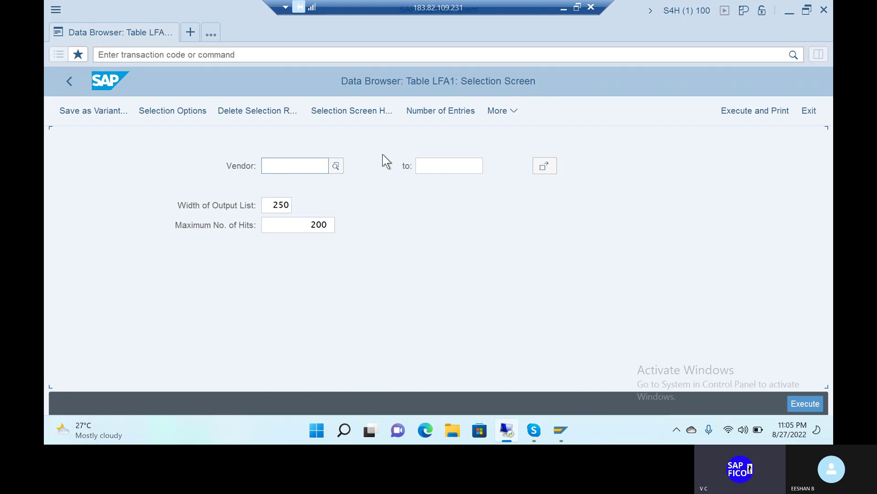
click(317, 163)
click(220, 55)
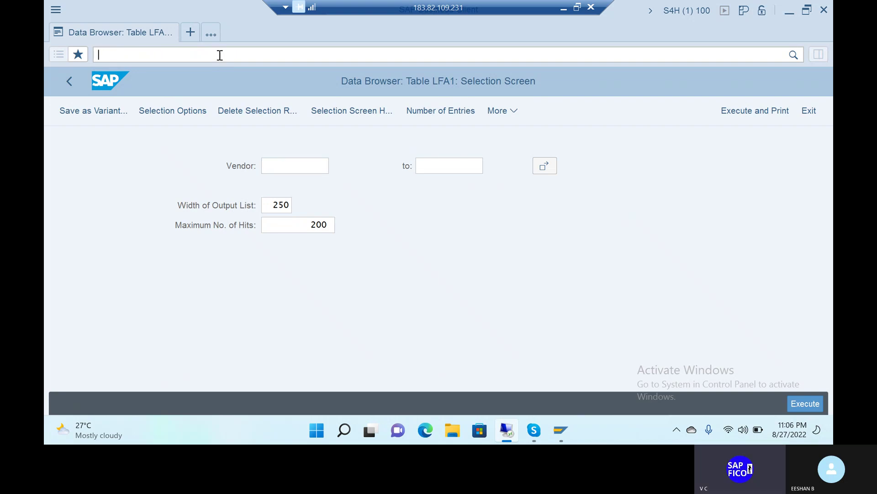